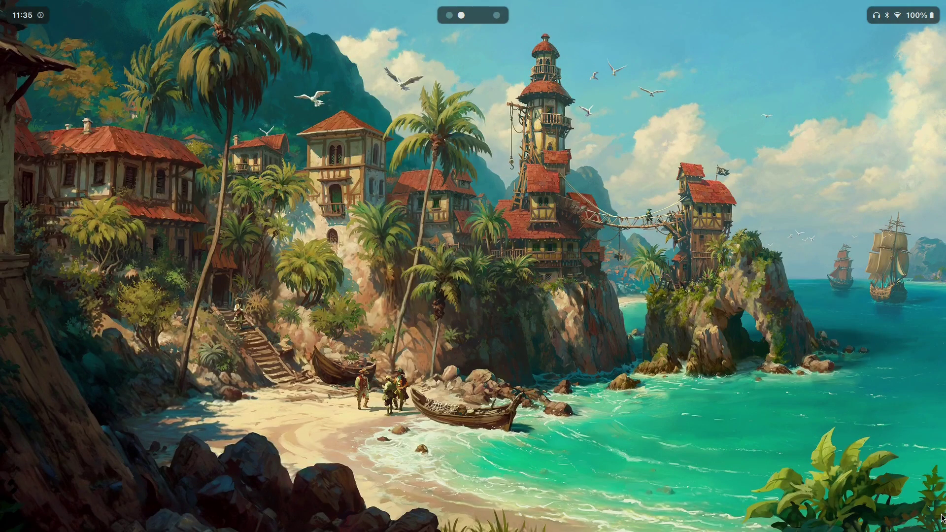
# - Bring up the application launcher and the power menu in turn, dismissing each one
pyautogui.press('super')
pyautogui.click(737, 339)
pyautogui.press('super')
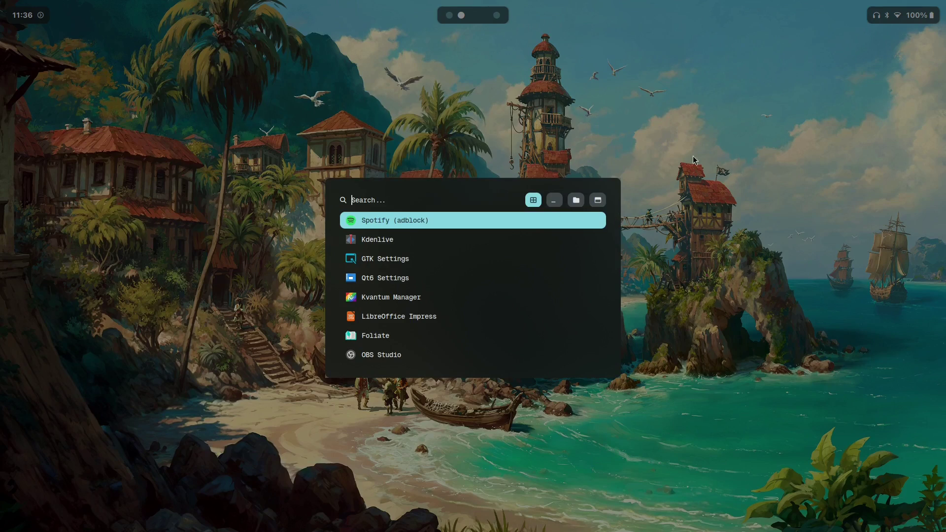
pyautogui.press('Escape')
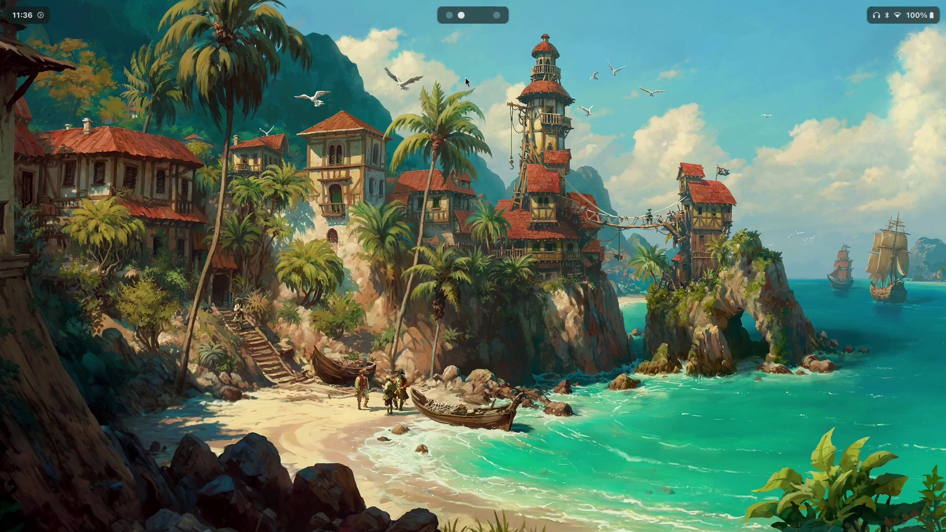
pyautogui.press('super+Escape')
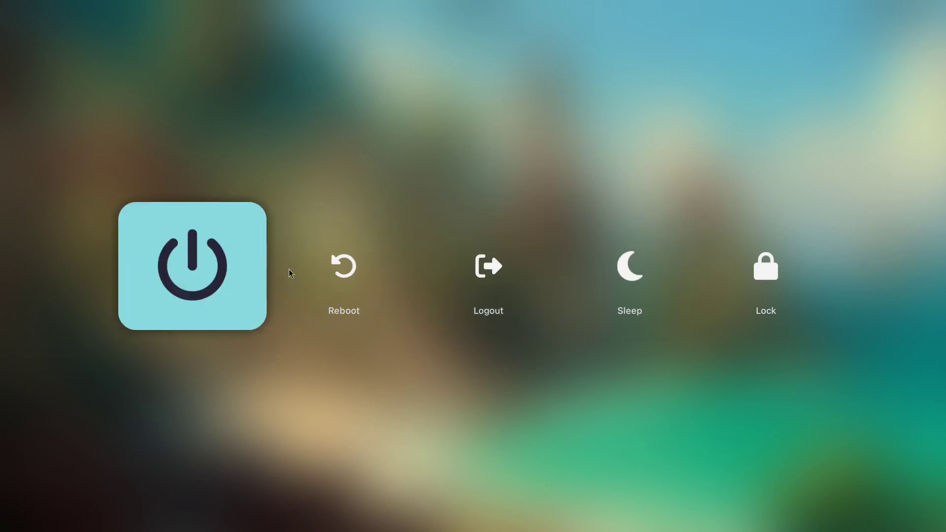
pyautogui.press('Escape')
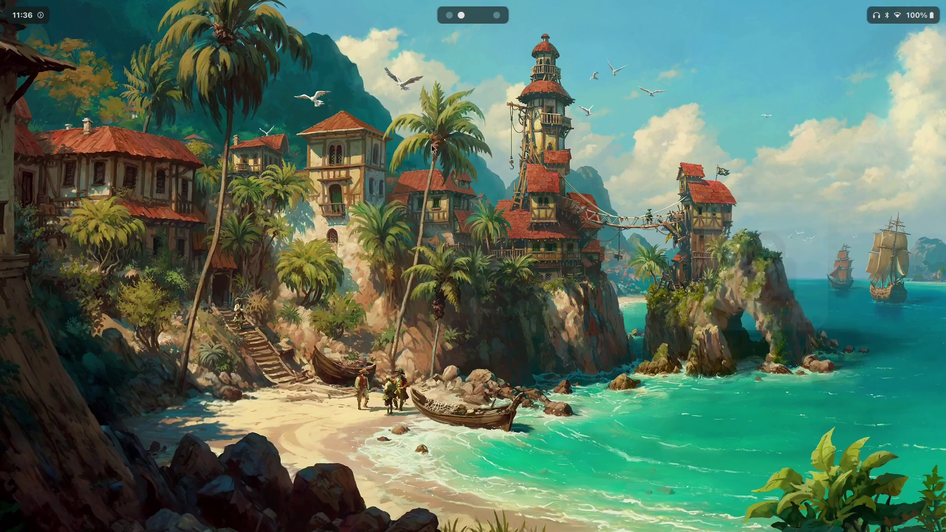
pyautogui.press('super+1')
pyautogui.moveTo(191, 152); pyautogui.dragTo(322, 151)
pyautogui.click(566, 232)
pyautogui.press('super+2')
# - Open .config/hypr/modules/windowrules.conf with nvim in a new terminal
pyautogui.press('super+Return')
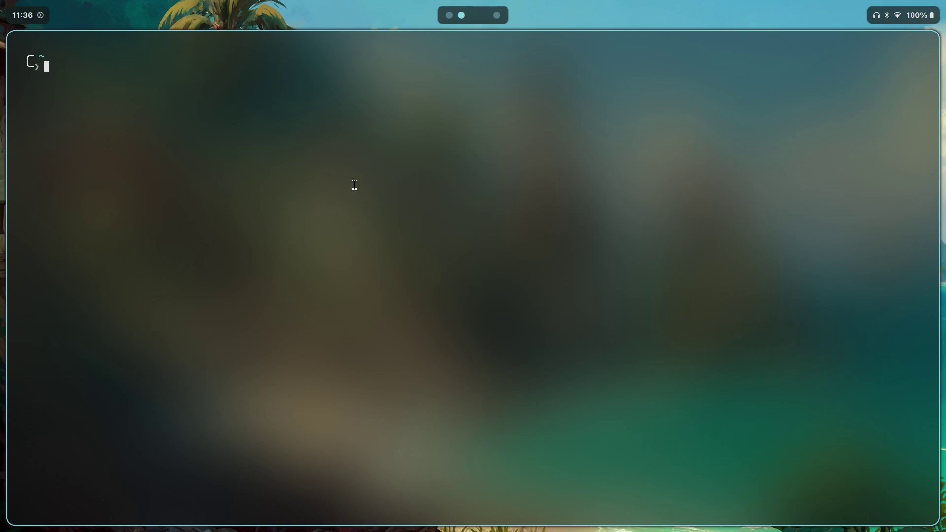
pyautogui.write('nvim .config/hypr/modu')
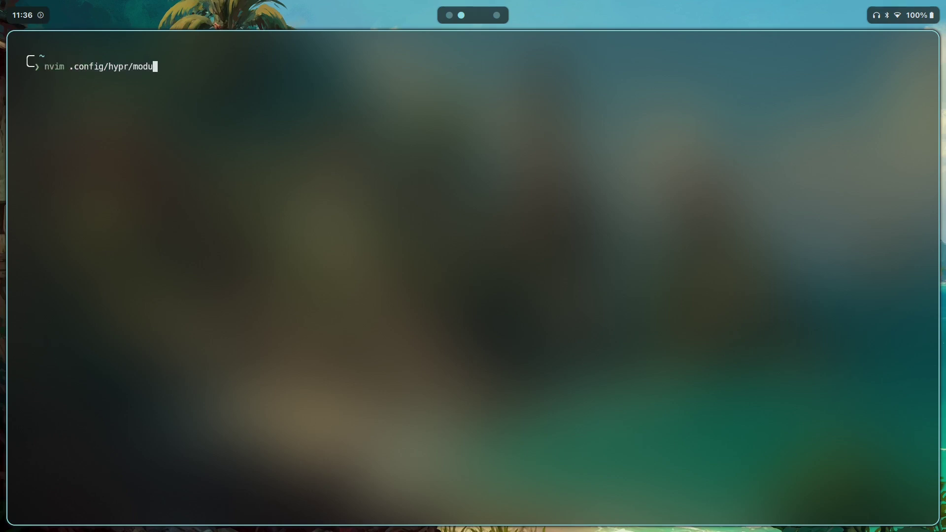
pyautogui.write('les/windowrules.conf')
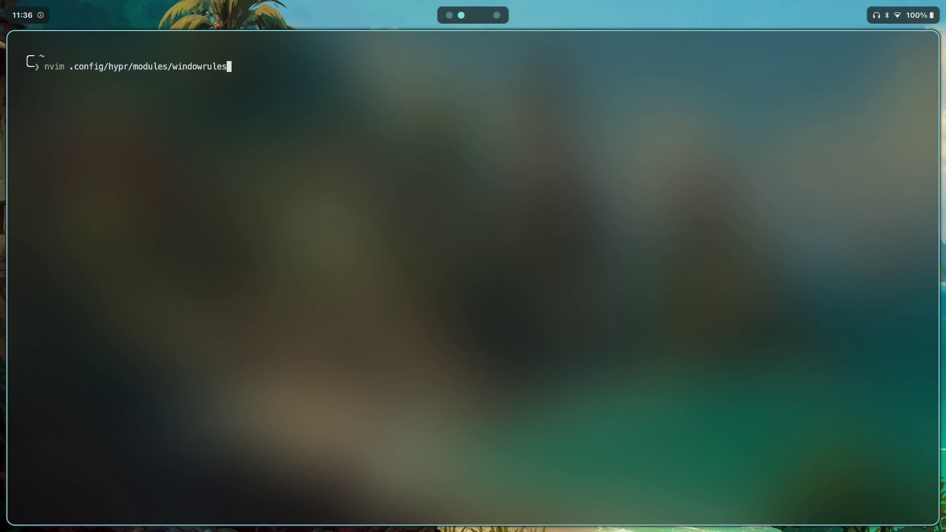
pyautogui.press('Return')
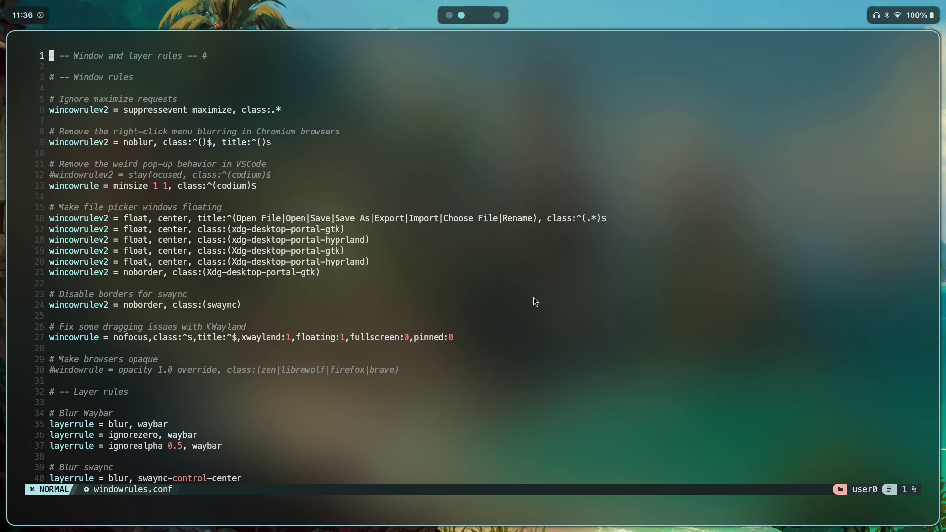
# - Look over the Module 10 Modularity lesson on the Gumroad HyprAccelerator page in the third workspace, and return to the config file
pyautogui.press('super+3')
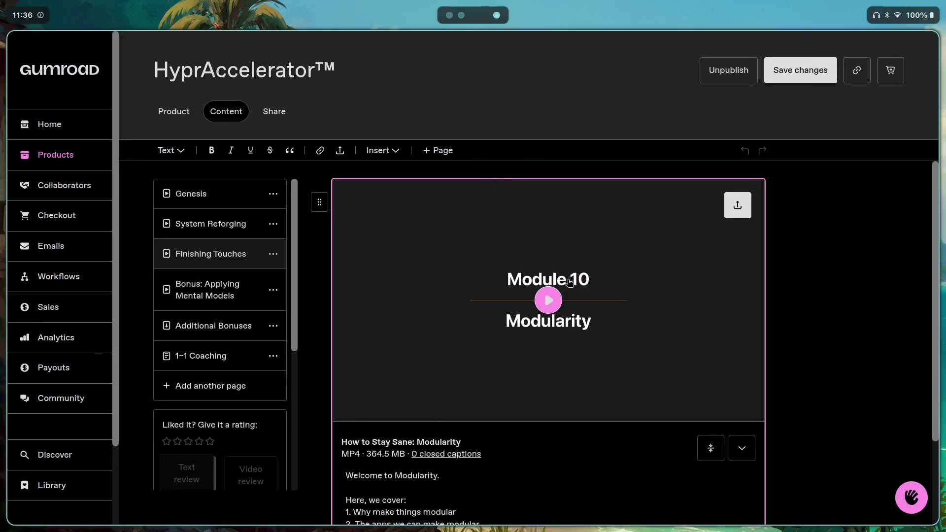
pyautogui.scroll(-1, 569, 282)
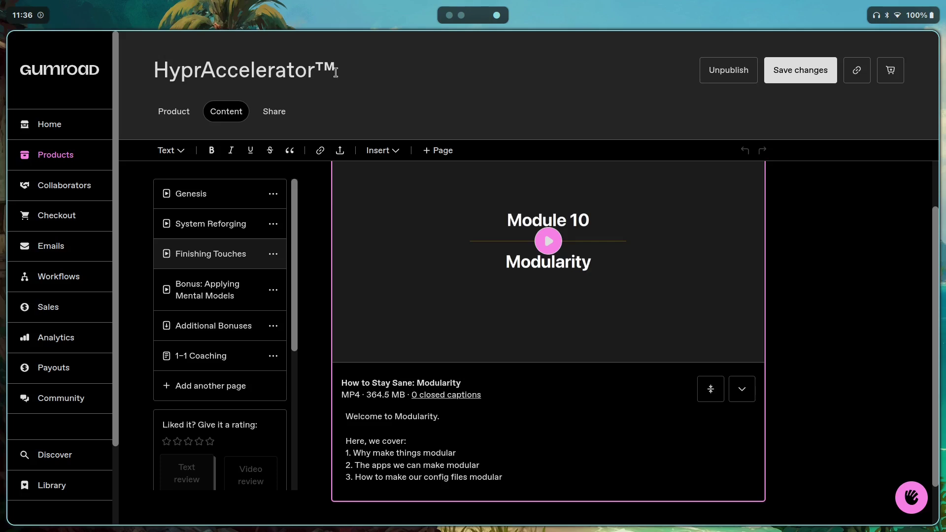
pyautogui.scroll(-1, 606, 372)
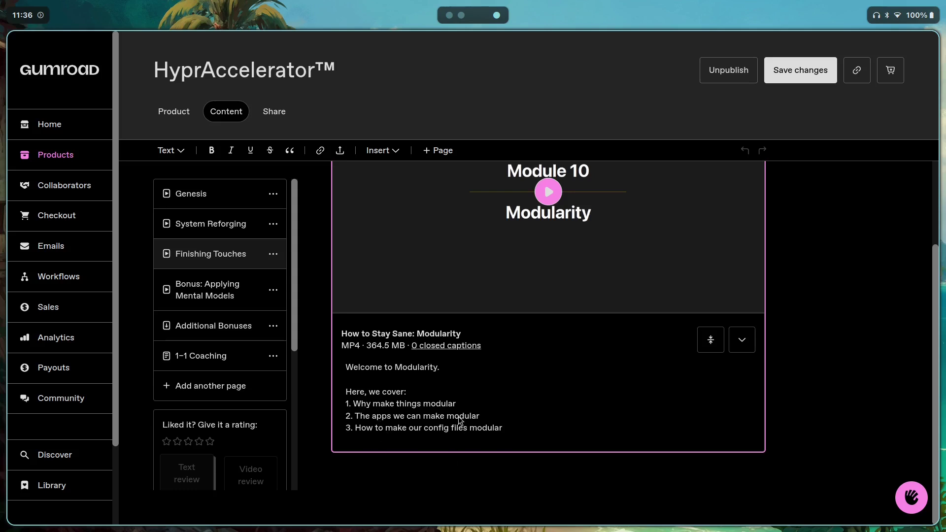
pyautogui.scroll(2, 473, 387)
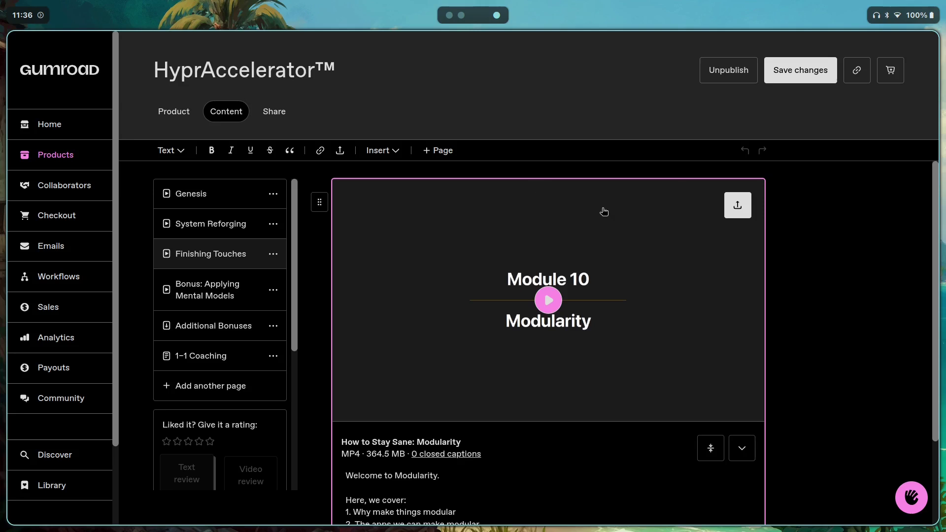
pyautogui.press('super+2')
# - Examine the window rule that ignores maximize requests under the Window rules heading
pyautogui.click(317, 281)
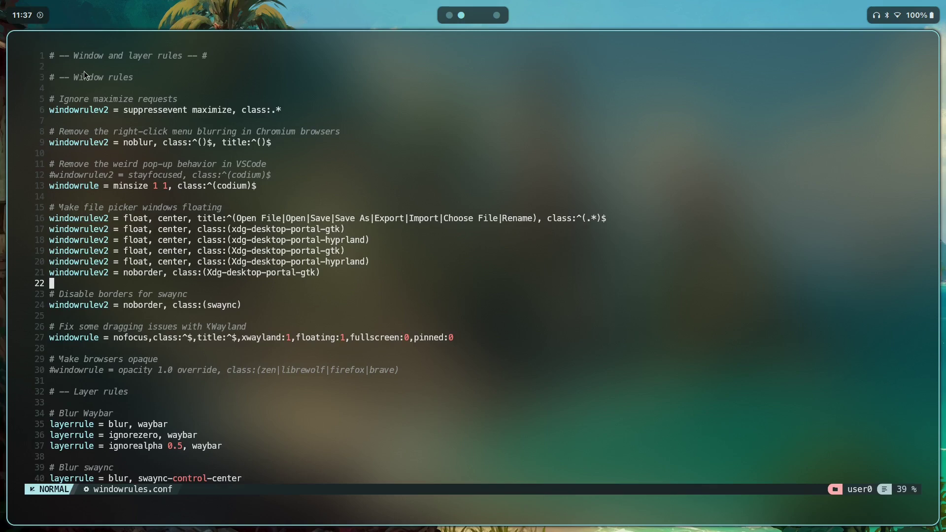
pyautogui.click(122, 82)
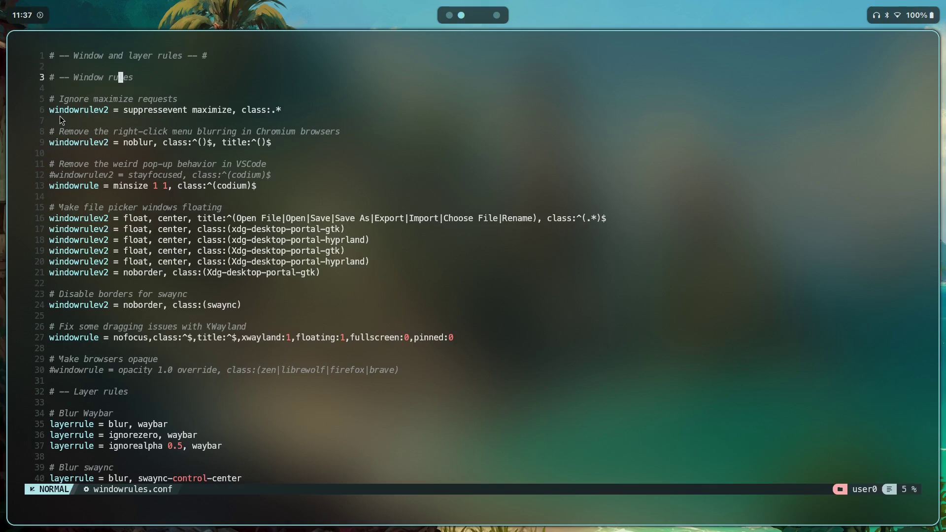
pyautogui.click(288, 122)
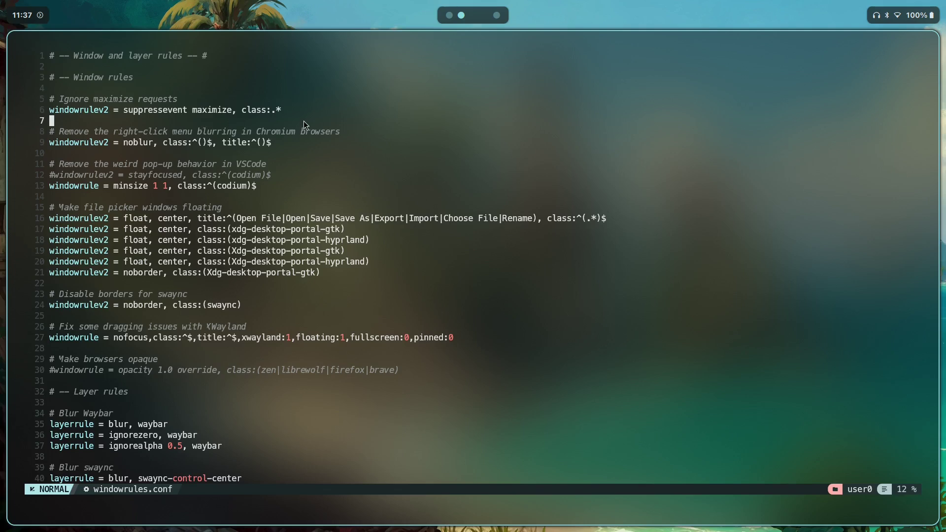
# - Launch GIMP to see how its windows open under the maximize-suppressing rule, and close it again
pyautogui.press('super+space')
pyautogui.write('gimp')
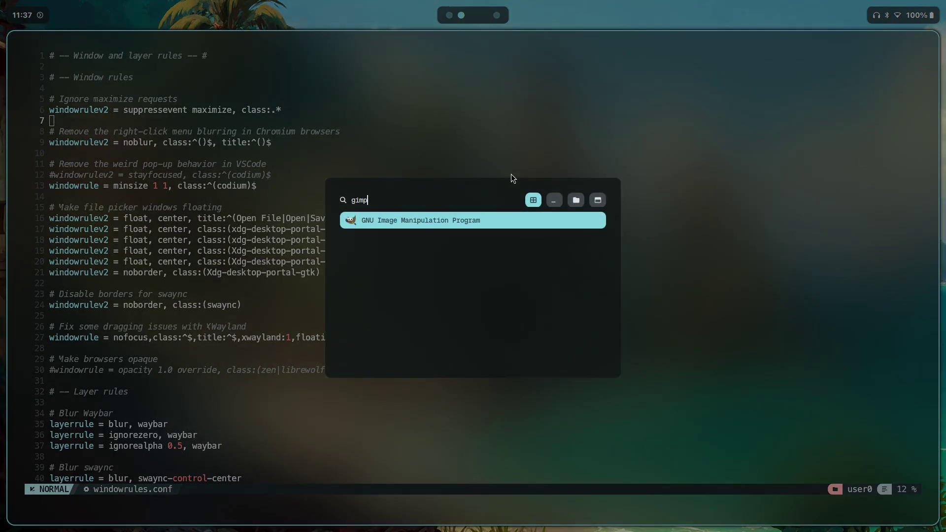
pyautogui.press('Return')
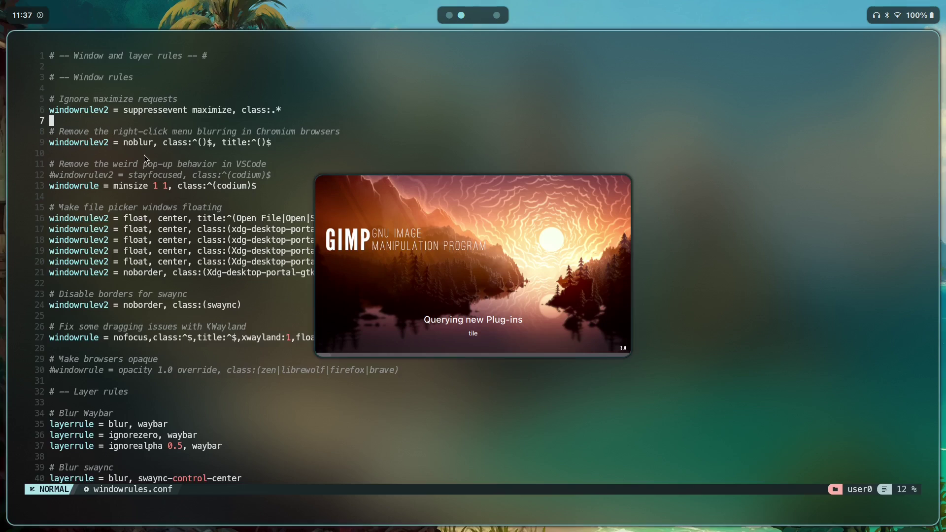
pyautogui.click(332, 114)
pyautogui.click(579, 309)
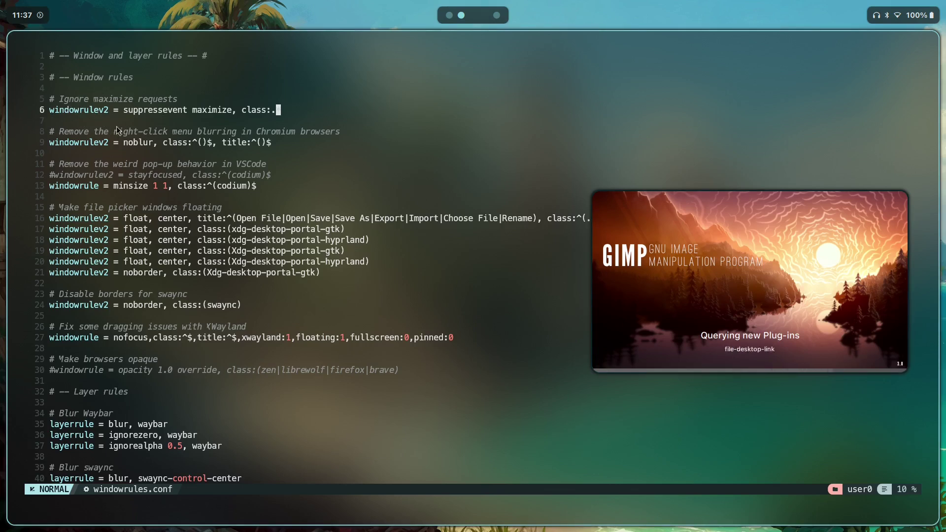
pyautogui.write('*')
pyautogui.press('Down')
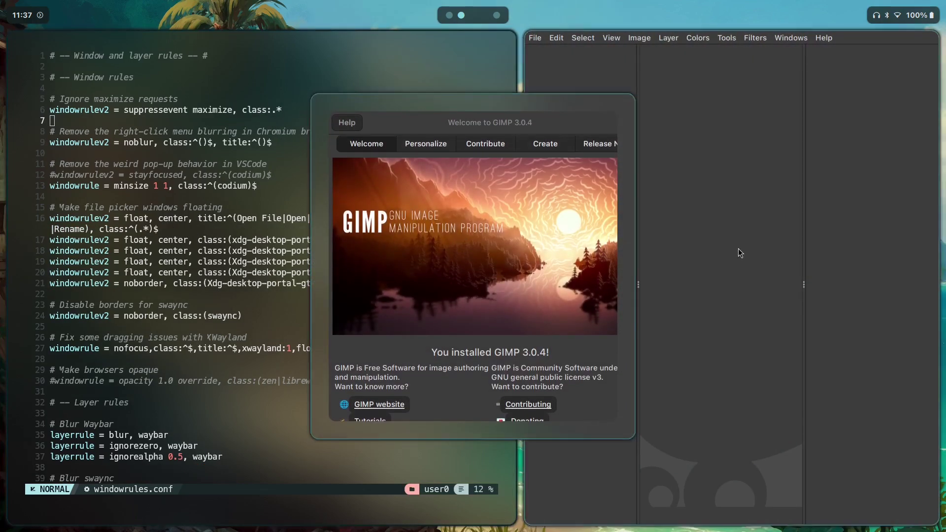
pyautogui.press('super+q')
# - Check the noblur rule by opening a Brave window, inspecting the page's context menu, and closing the browser
pyautogui.click(263, 142)
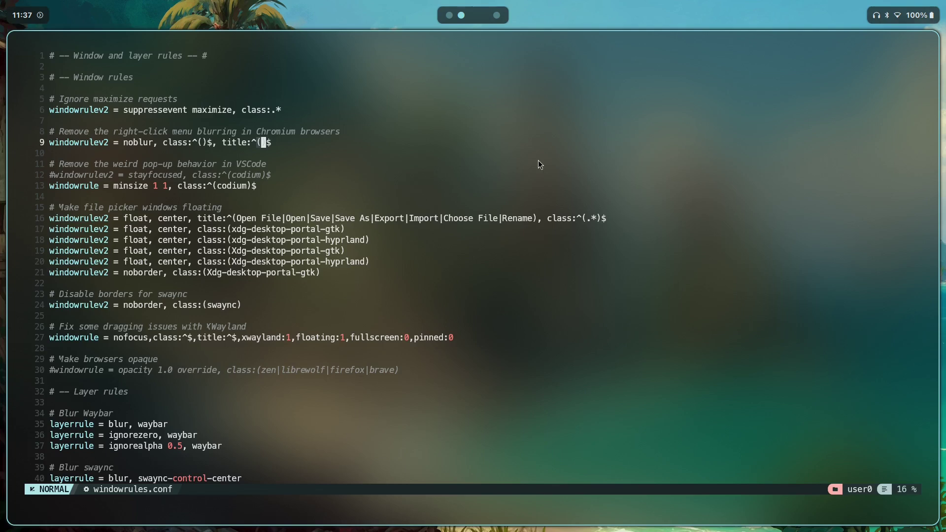
pyautogui.press('super+b')
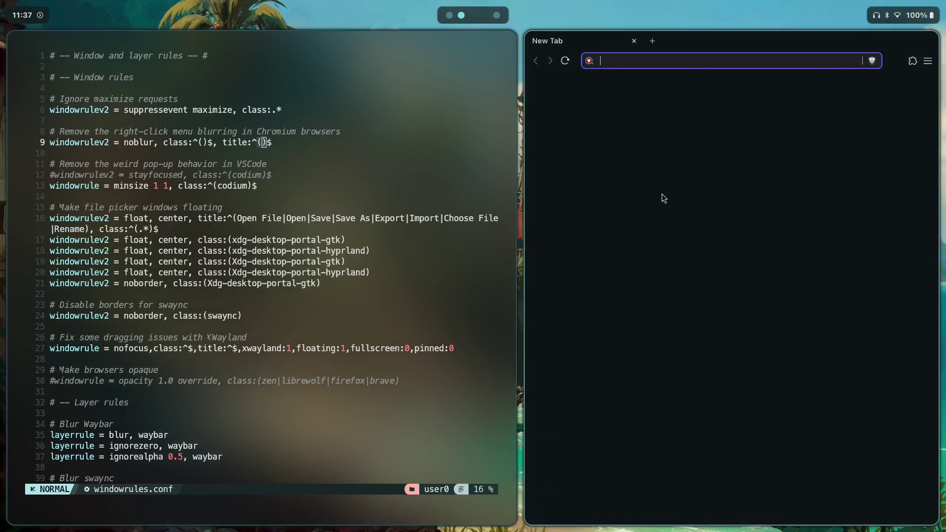
pyautogui.rightClick(672, 146)
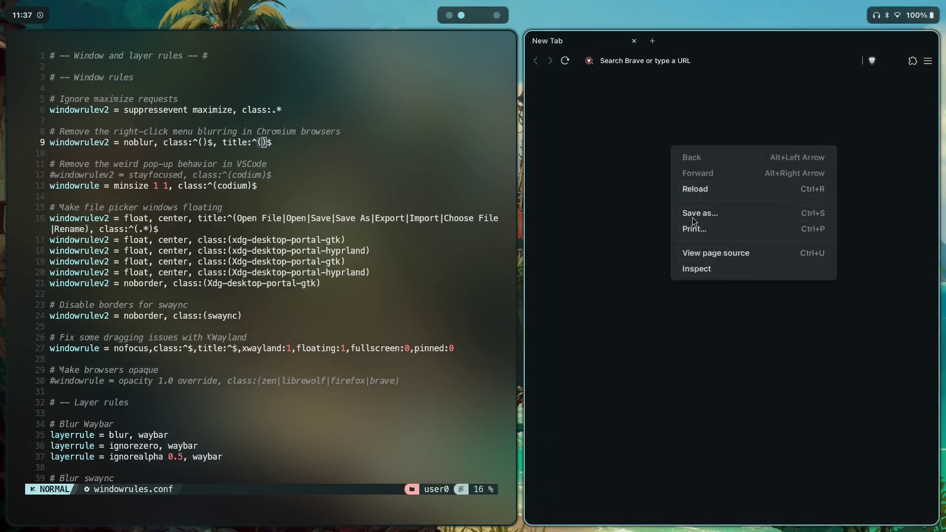
pyautogui.press('Escape')
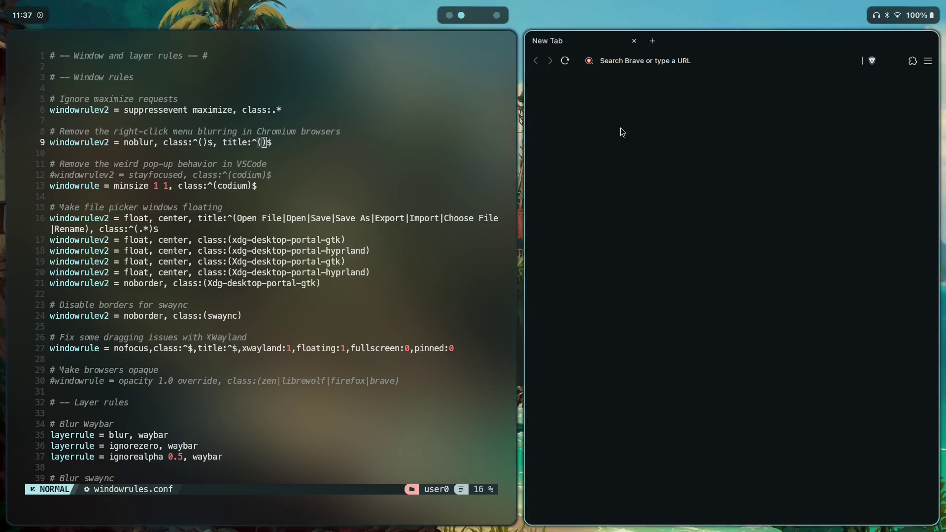
pyautogui.rightClick(654, 137)
pyautogui.click(621, 144)
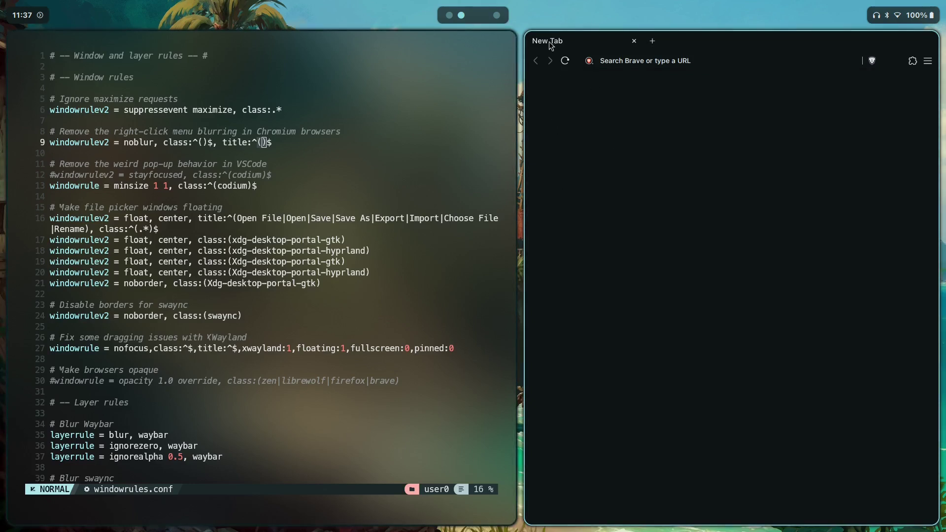
pyautogui.rightClick(610, 138)
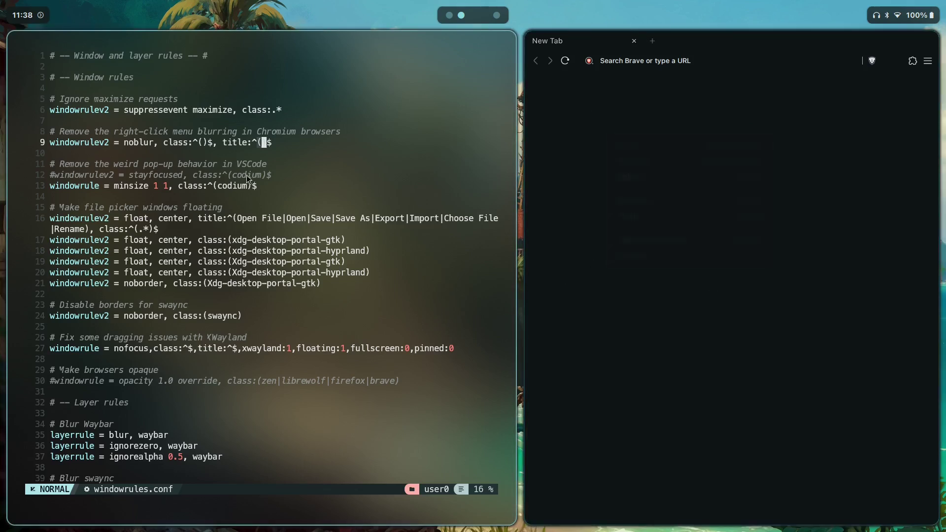
pyautogui.press('l')
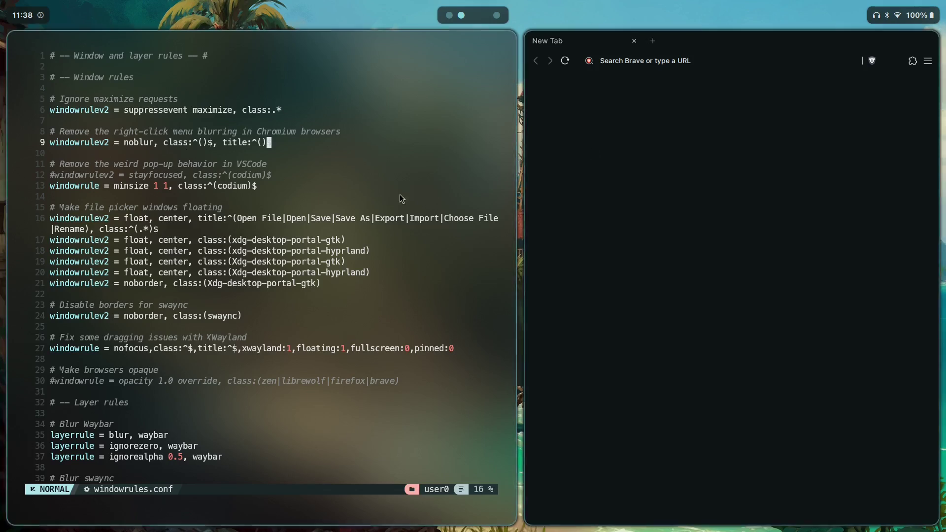
pyautogui.press('super+q')
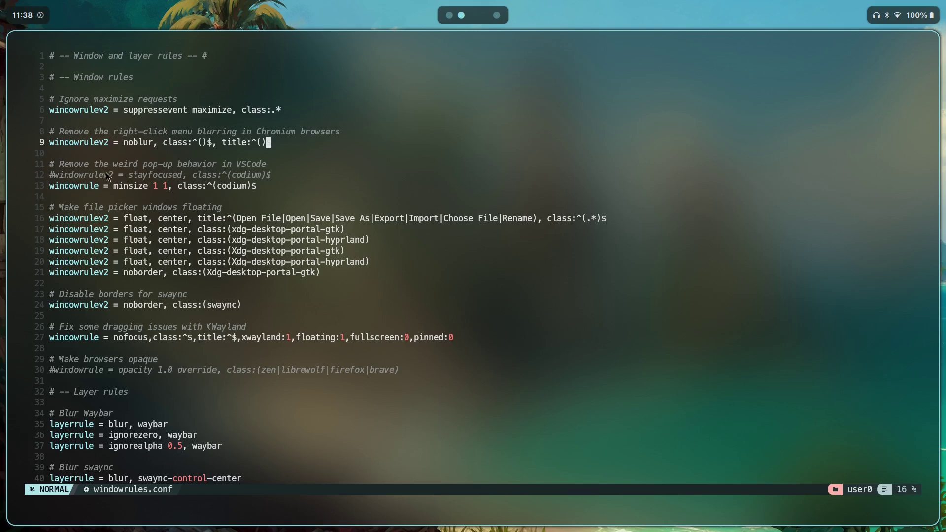
# - Review the codium pop-up rules and launch VSCodium beside the config file
pyautogui.click(66, 175)
pyautogui.click(260, 185)
pyautogui.click(116, 197)
pyautogui.press('super+space')
pyautogui.write('vsc')
pyautogui.press('Down')
pyautogui.press('Return')
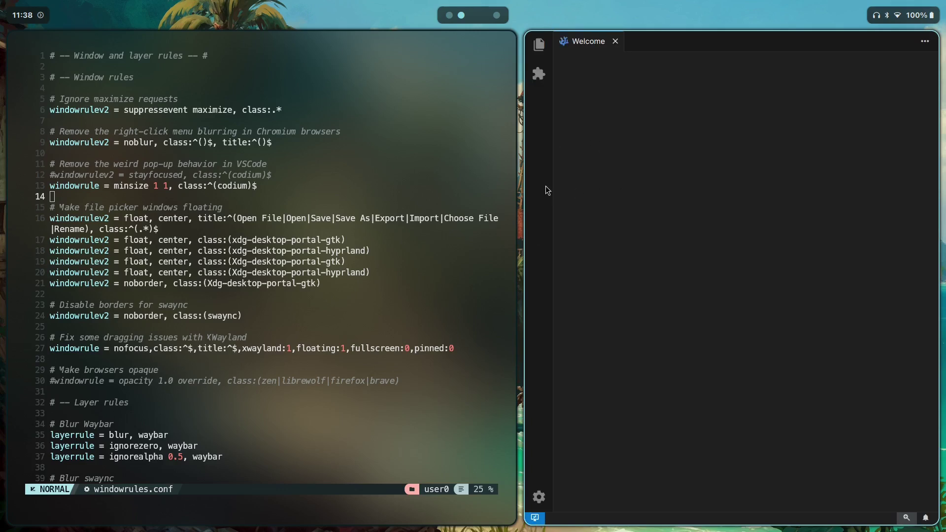
# - Inspect the context menu of VSCodium's activity bar and turn on the Menu option
pyautogui.rightClick(539, 126)
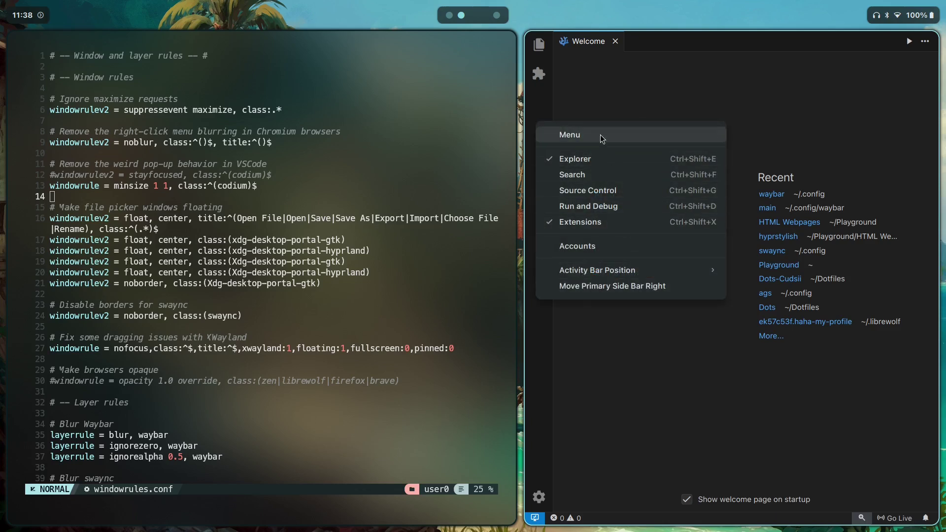
pyautogui.click(575, 102)
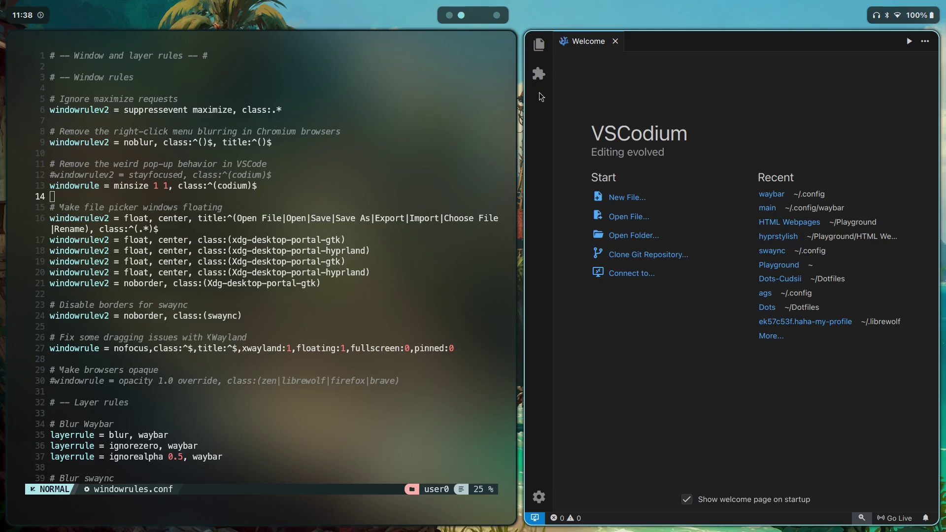
pyautogui.rightClick(549, 119)
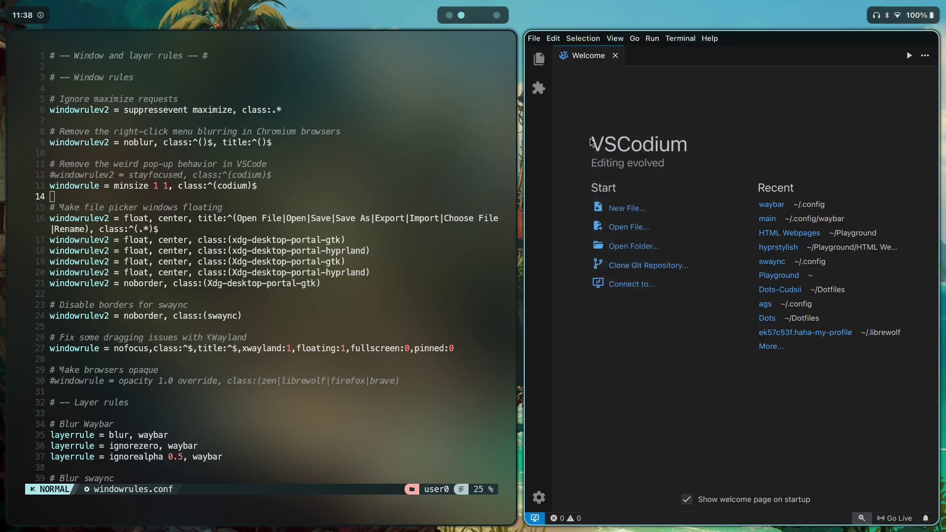
# - Recheck the pop-up behavior of VSCodium's activity bar menu and close the editor
pyautogui.rightClick(545, 158)
pyautogui.rightClick(540, 139)
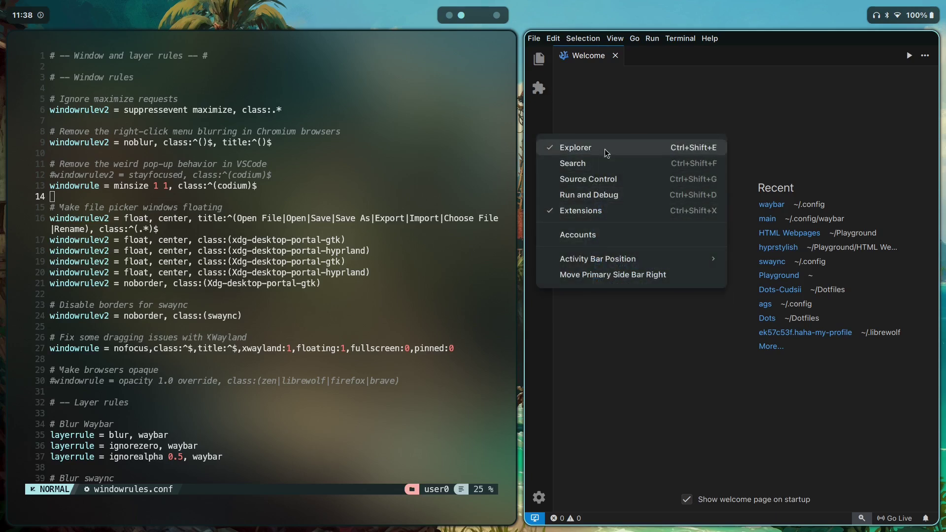
pyautogui.click(550, 123)
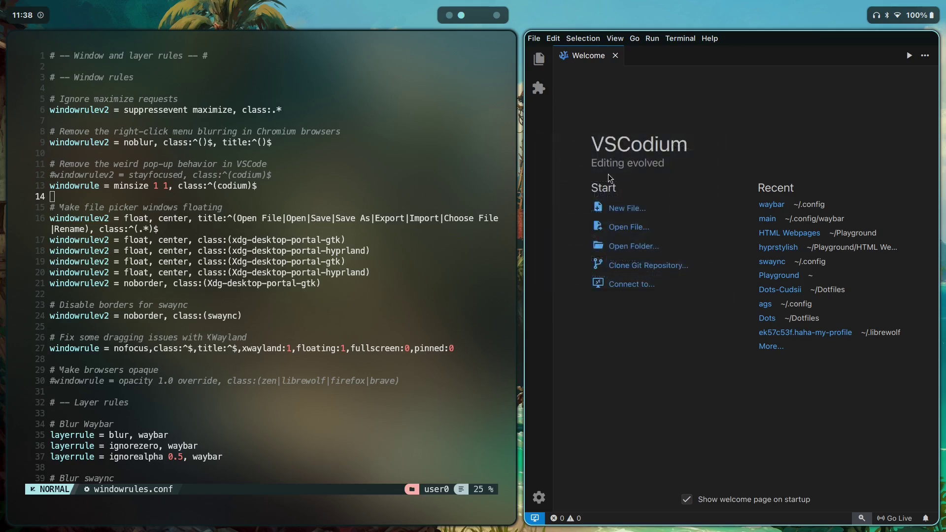
pyautogui.press('super+q')
# - Review the file picker floating rules, highlighting part of the title match and the class match in the first rule
pyautogui.click(284, 185)
pyautogui.click(101, 199)
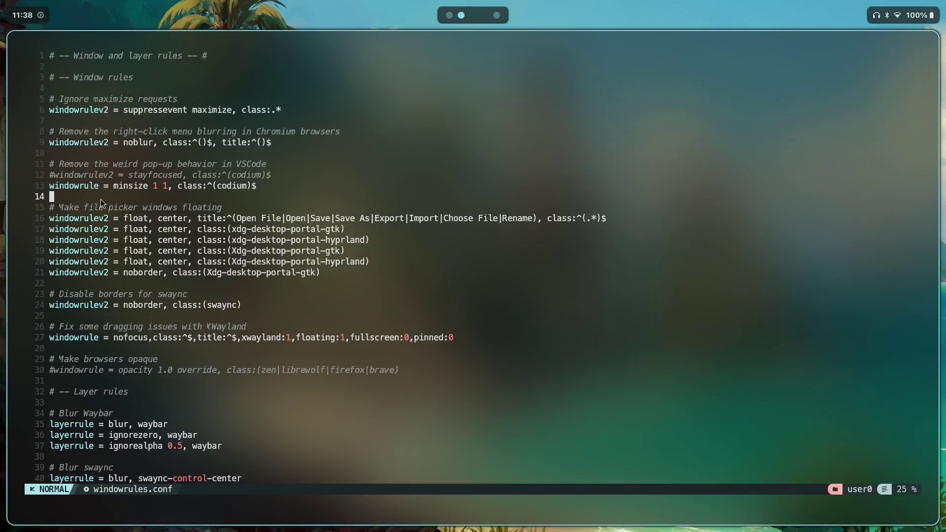
pyautogui.click(279, 189)
pyautogui.click(265, 205)
pyautogui.click(347, 282)
pyautogui.moveTo(183, 218); pyautogui.dragTo(233, 220)
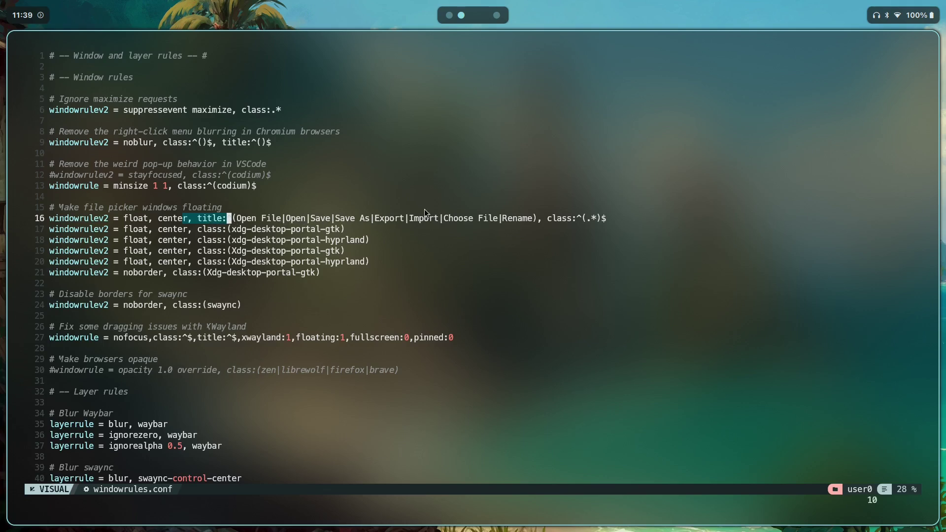
pyautogui.moveTo(545, 219); pyautogui.dragTo(566, 219)
pyautogui.click(610, 240)
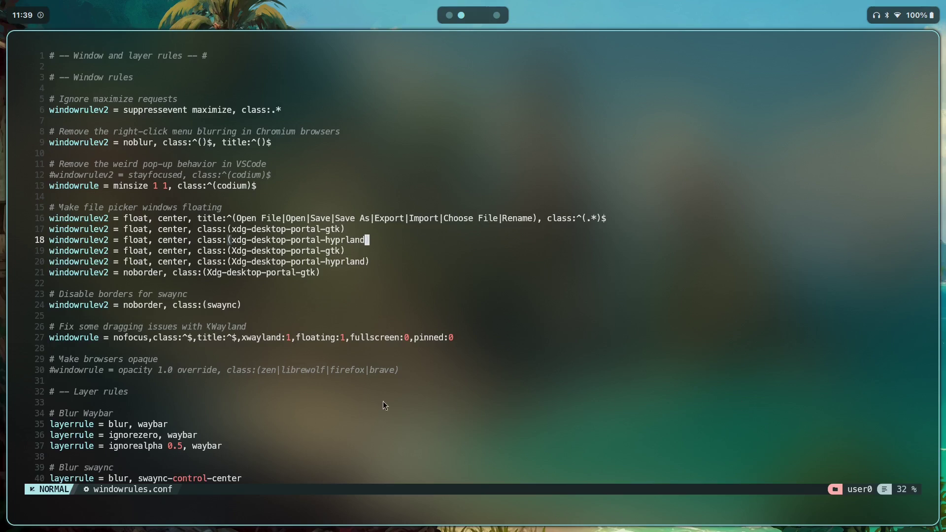
# - Launch VSCodium beside the config file
pyautogui.press('super+space')
pyautogui.write('vsc')
pyautogui.press('Down')
pyautogui.press('Up')
pyautogui.press('Return')
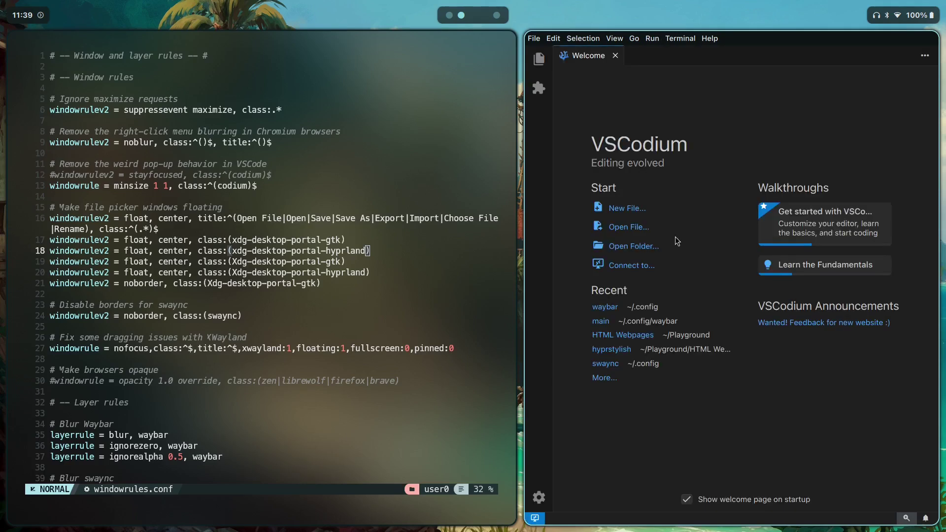
# - Test the floating rule by moving VSCodium's Open File dialog around the screen, and dismiss the dialog
pyautogui.click(675, 236)
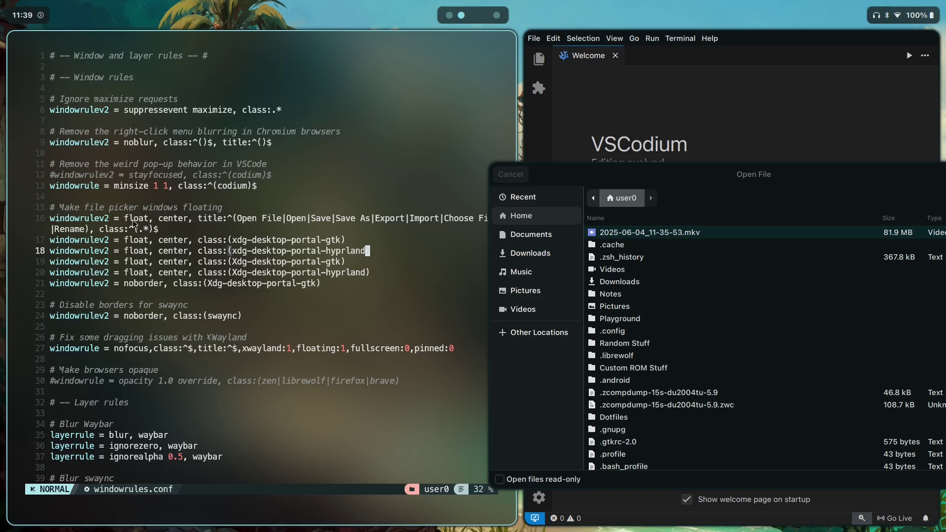
pyautogui.moveTo(683, 289); pyautogui.dragTo(393, 220)
pyautogui.press('Escape')
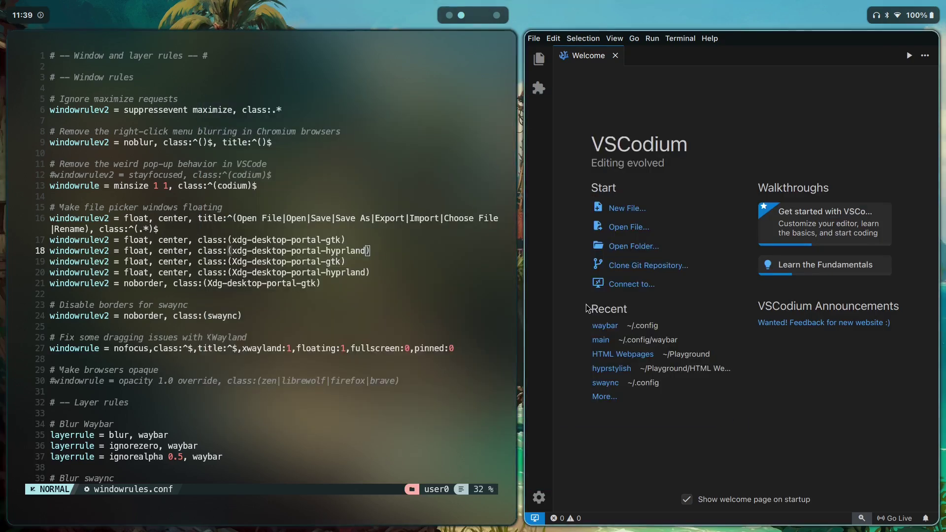
# - Reopen and dismiss VSCodium's Open File dialog three times to check how the floating file picker is placed
pyautogui.hotkey('ctrl', 'o')
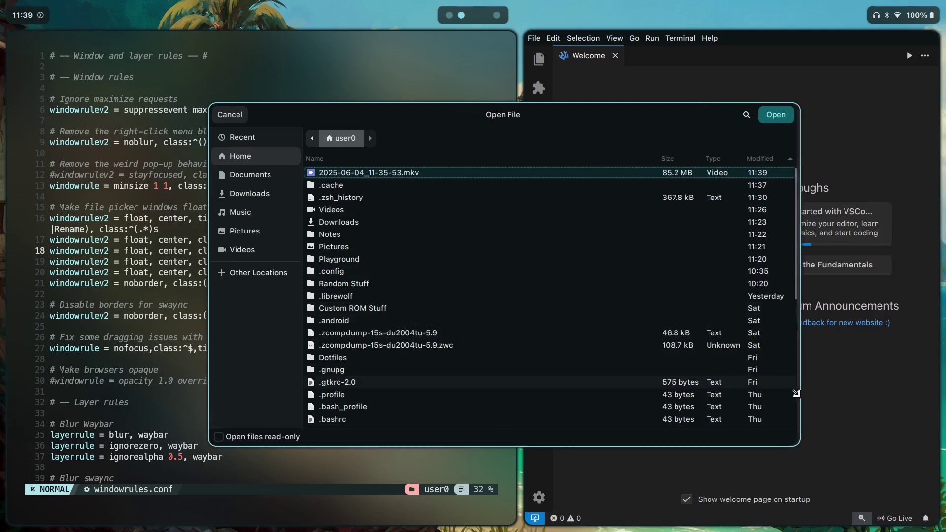
pyautogui.press('Escape')
pyautogui.hotkey('ctrl', 'o')
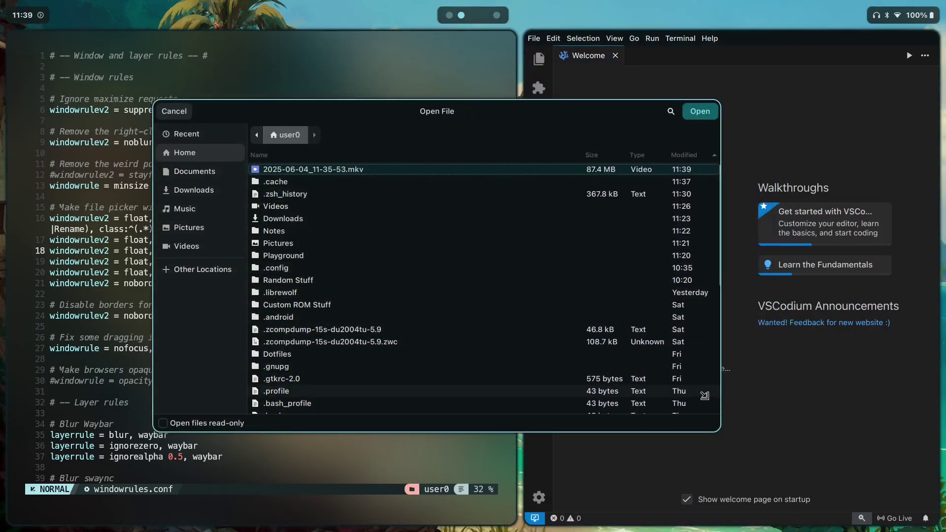
pyautogui.press('Escape')
pyautogui.hotkey('ctrl', 'o')
pyautogui.press('Escape')
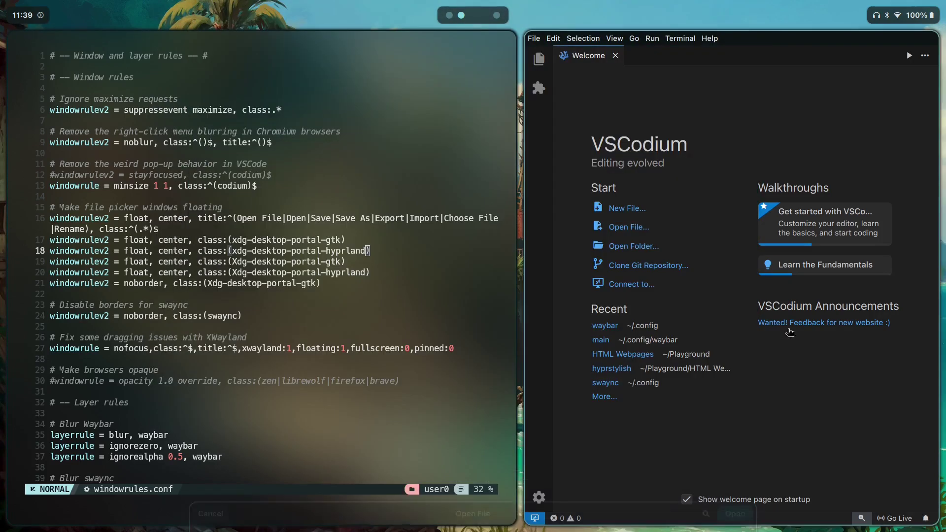
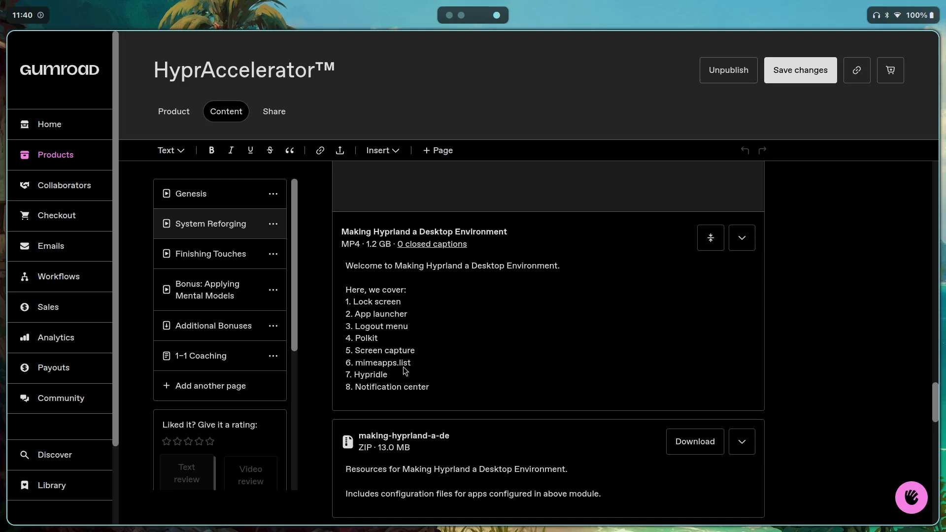
# - Look over the topics covered in the Making Hyprland a Desktop Environment module, and return to windowrules.conf
pyautogui.scroll(1, 626, 345)
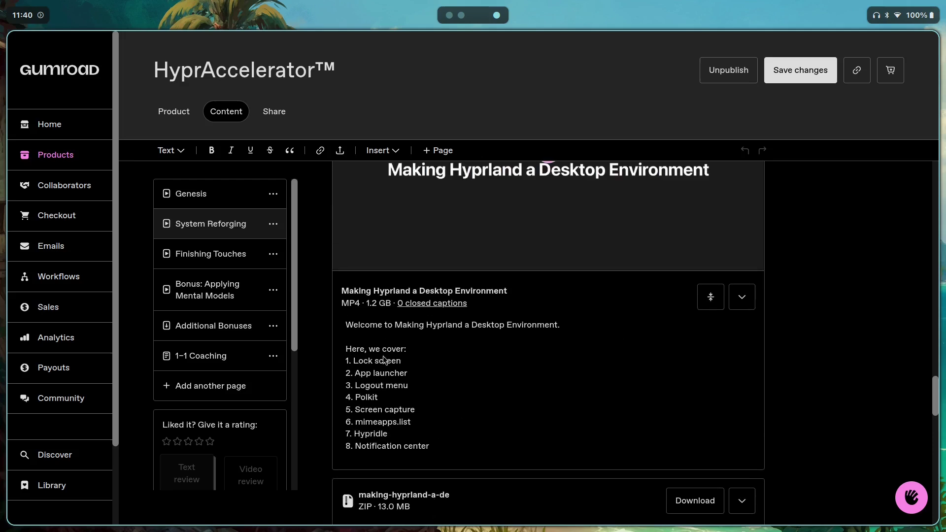
pyautogui.press('super+2')
pyautogui.press('k')
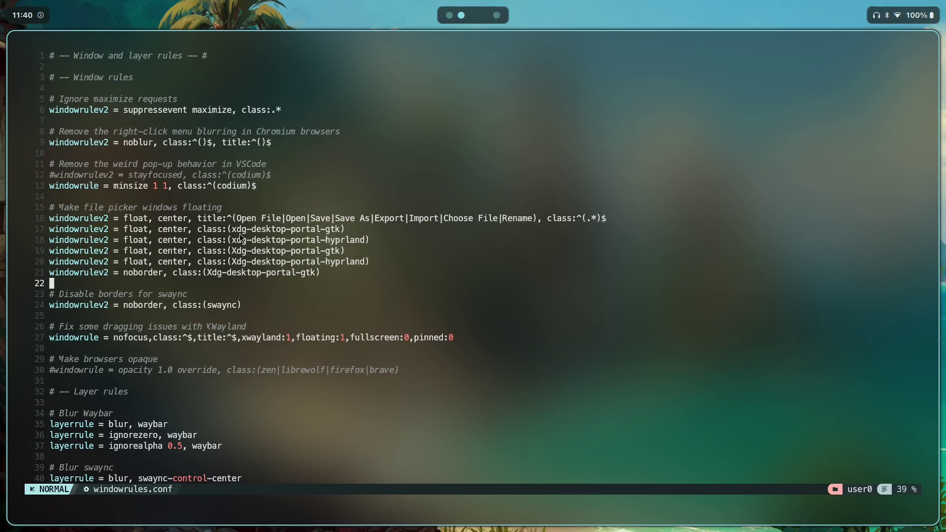
# - Launch VSCodium beside the config file and bring up its Open File dialog
pyautogui.press('super')
pyautogui.write('vsc')
pyautogui.press('Return')
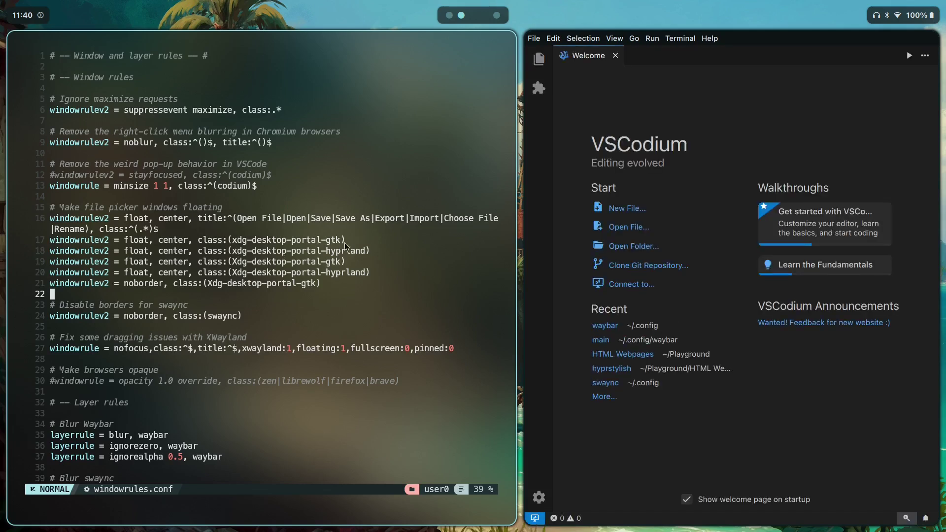
pyautogui.hotkey('ctrl', 'o')
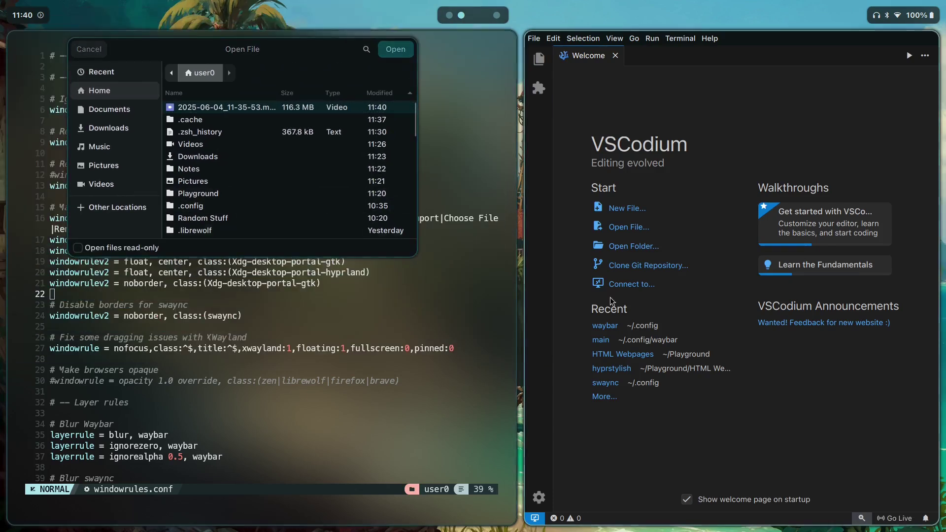
# - Open a new terminal and run "hyprctl clients | grep xdg" to look for the file picker's class
pyautogui.press('super+Return')
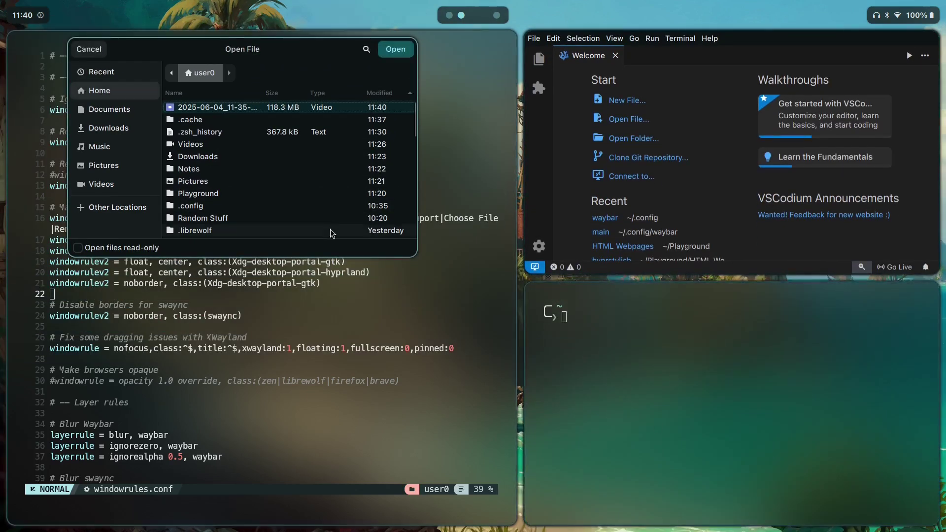
pyautogui.write('hyprctl clients ')
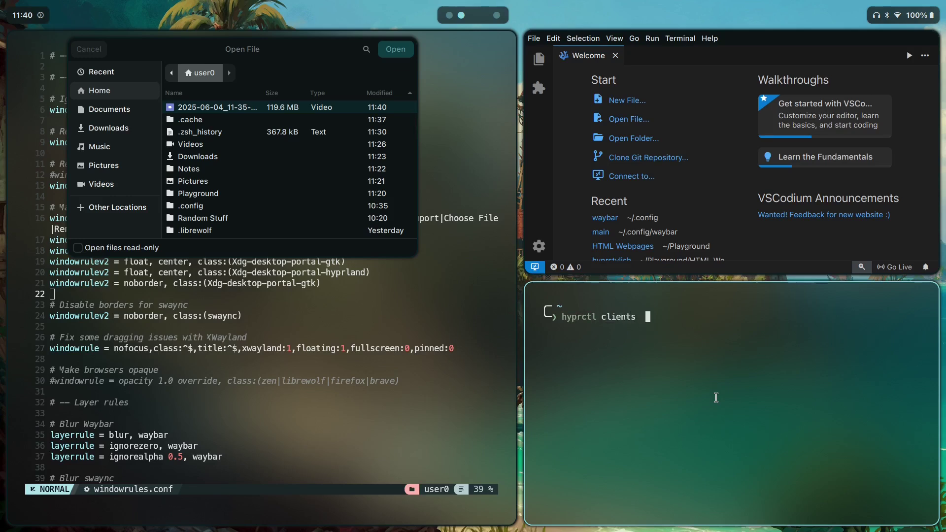
pyautogui.write('| grep xdg')
pyautogui.press('Return')
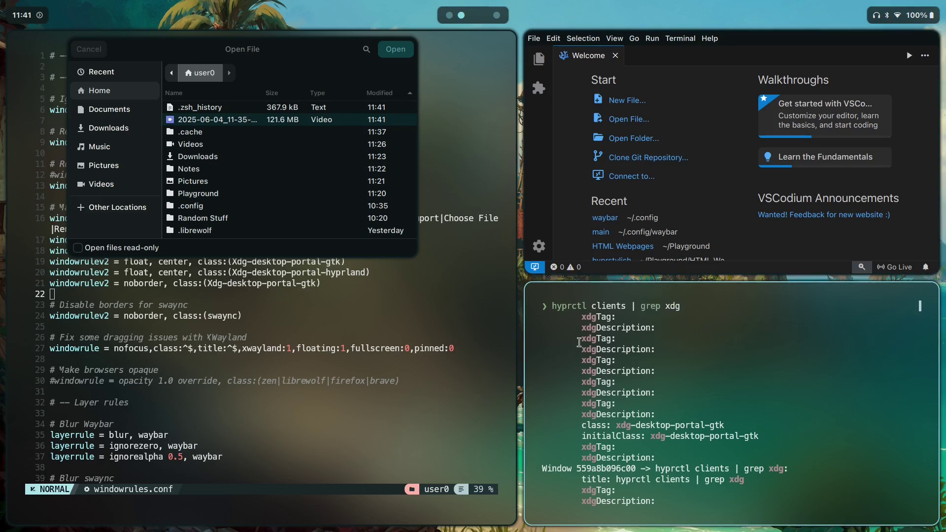
pyautogui.scroll(1, 707, 438)
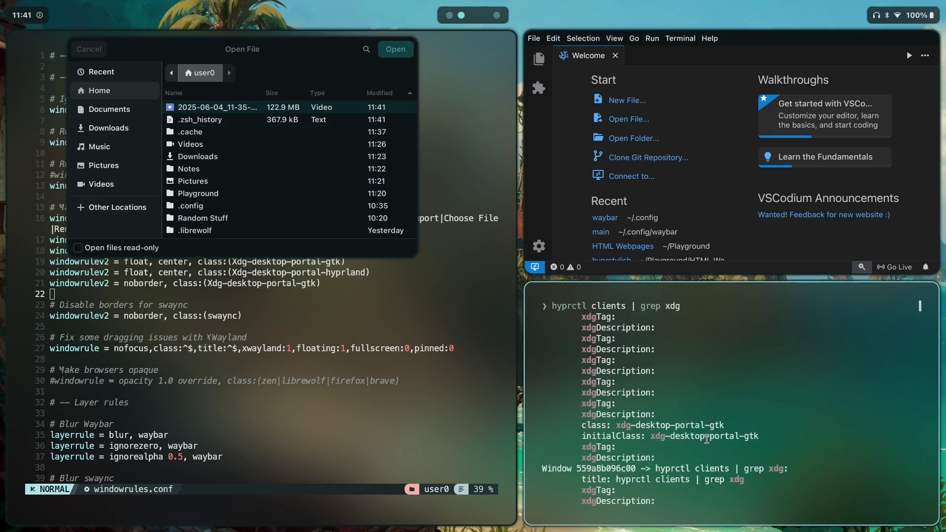
# - Run "hyprctl clients" and examine the Open File window's entry, highlighting its name and checking its class and title
pyautogui.write('hyprctl ')
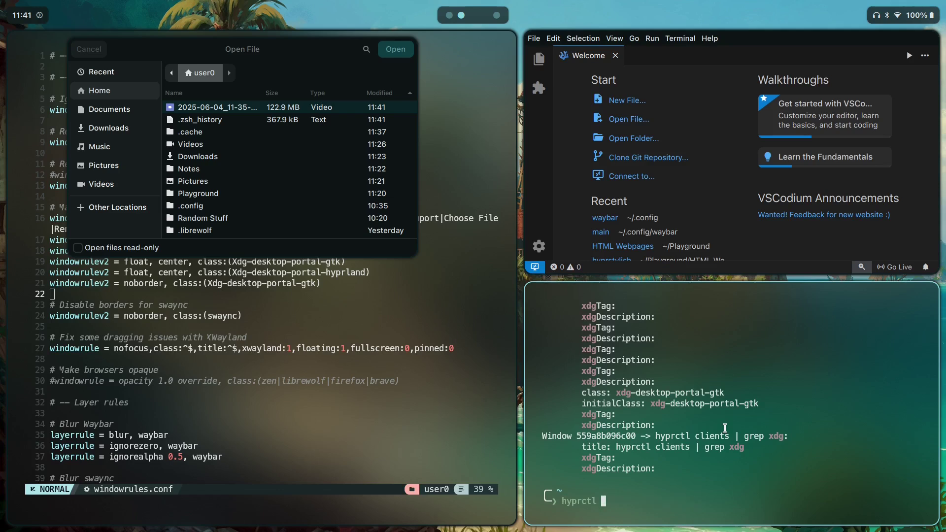
pyautogui.write('clients')
pyautogui.press('Return')
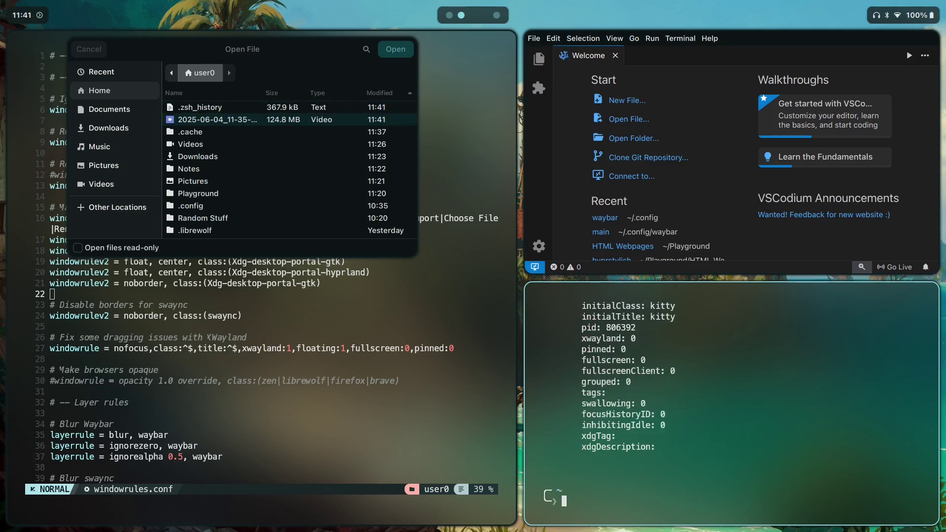
pyautogui.scroll(3, 749, 361)
pyautogui.scroll(3, 735, 401)
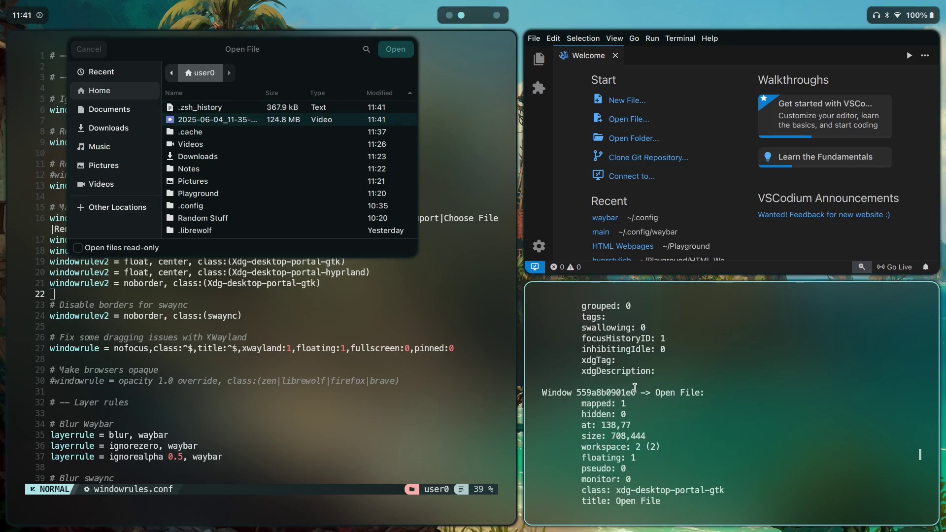
pyautogui.scroll(-2, 722, 392)
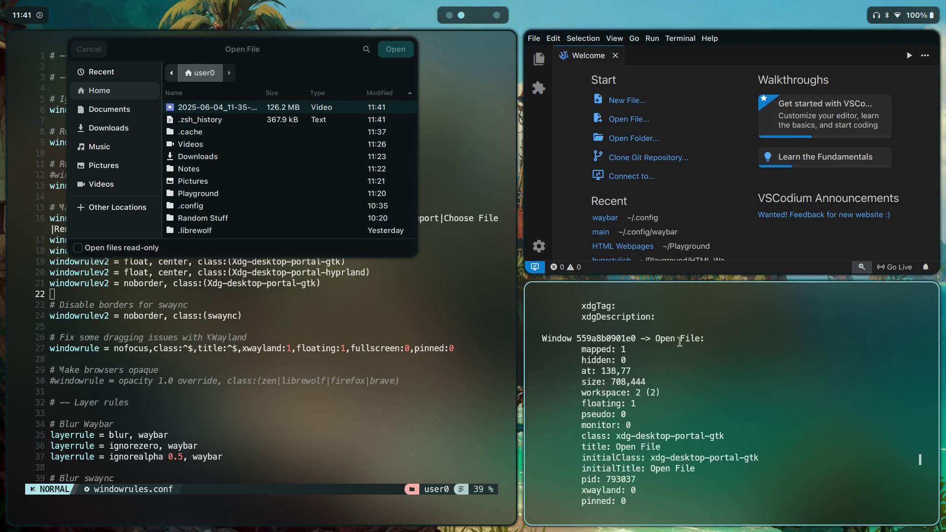
pyautogui.moveTo(656, 340); pyautogui.dragTo(707, 341)
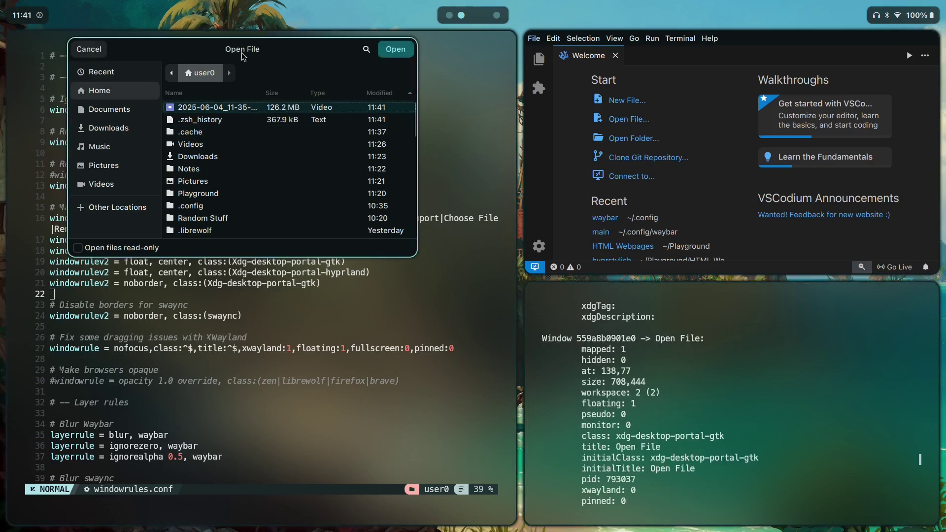
pyautogui.scroll(-2, 711, 373)
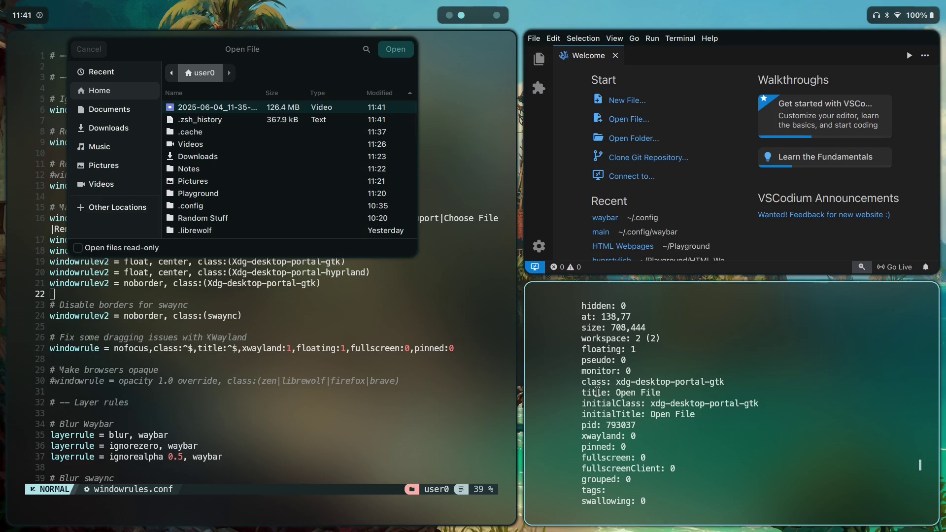
# - Close the Open File dialog, the extra terminal and VSCodium, leaving only the config file on the workspace
pyautogui.moveTo(323, 197); pyautogui.dragTo(345, 286)
pyautogui.press('super+q')
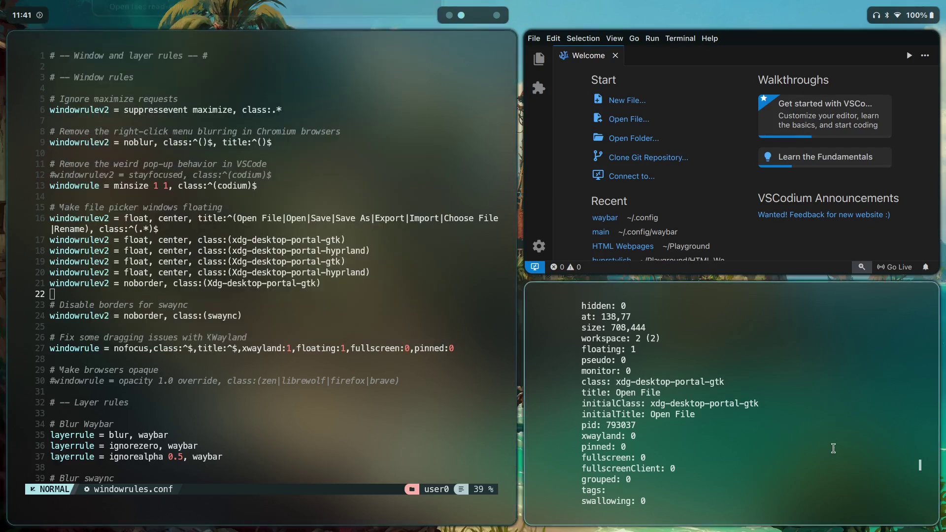
pyautogui.press('super+q')
pyautogui.press('super+q')
# - Review the rule that disables borders for swaync, showing and dismissing the notification center to demonstrate it
pyautogui.scroll(-1, 365, 295)
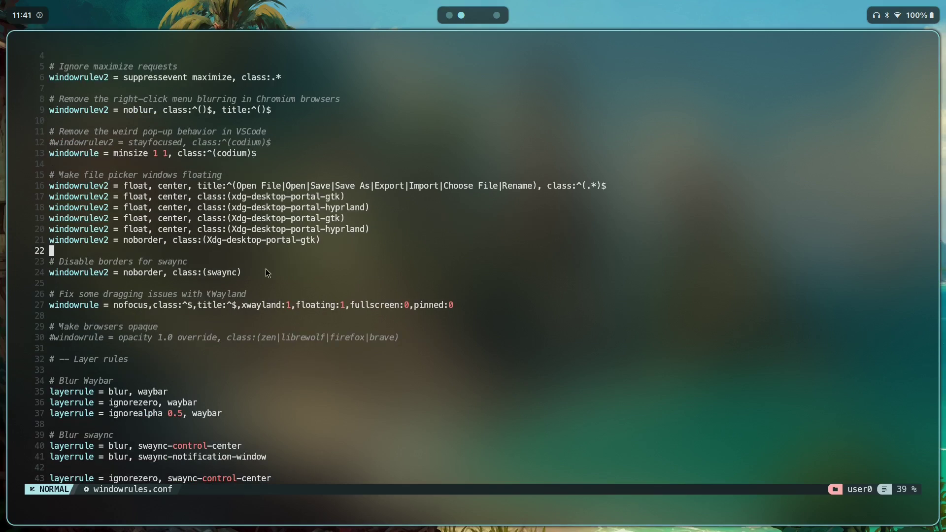
pyautogui.press('j')
pyautogui.press('j')
pyautogui.press('j')
pyautogui.press('super+n')
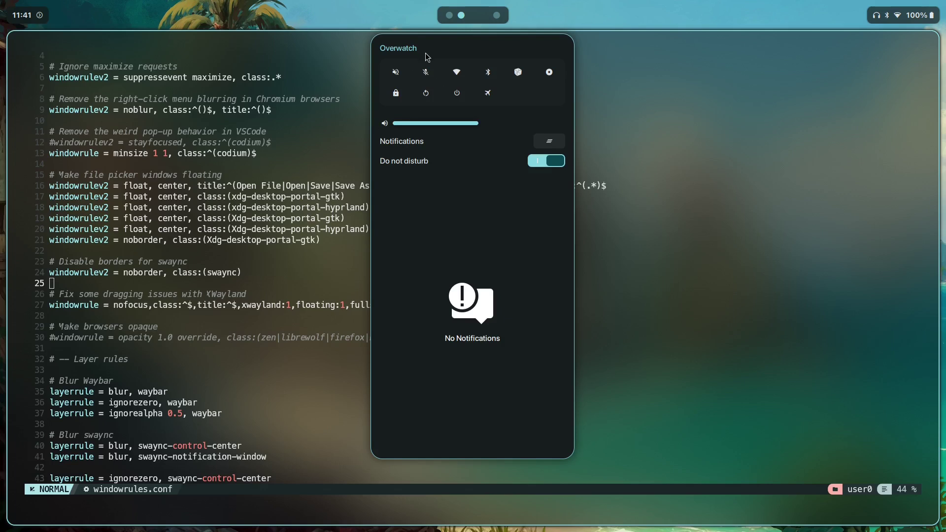
pyautogui.click(355, 43)
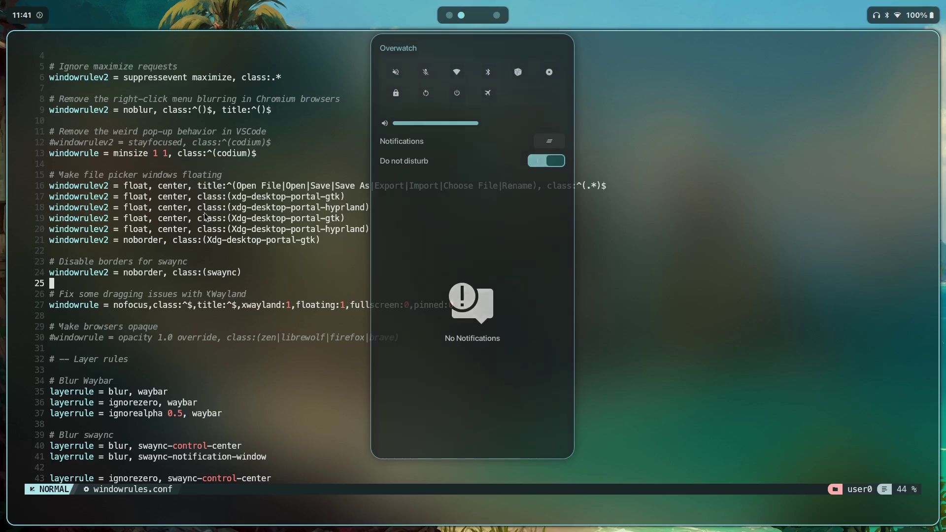
# - Review the XWayland dragging fix rule, highlighting part of its class match and its xwayland, floating, fullscreen and pinned conditions
pyautogui.scroll(-1, 416, 295)
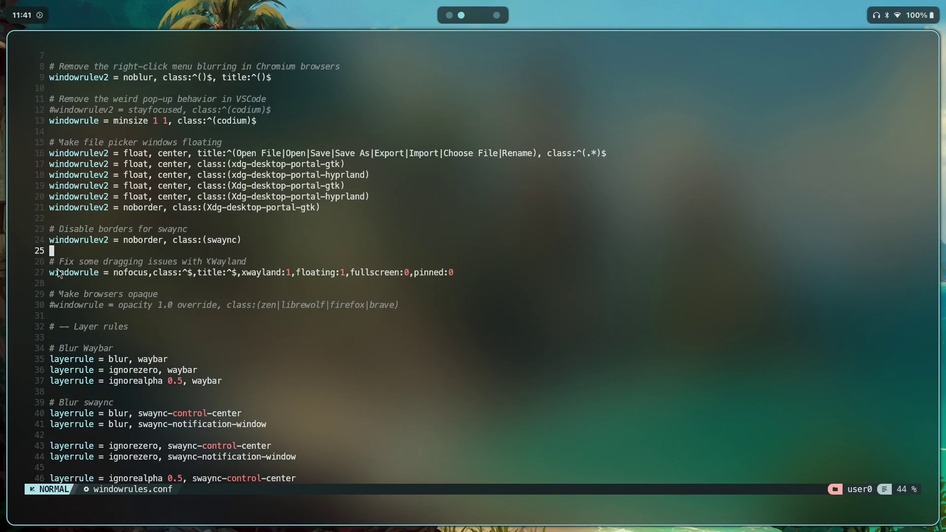
pyautogui.click(458, 297)
pyautogui.moveTo(169, 273); pyautogui.dragTo(182, 277)
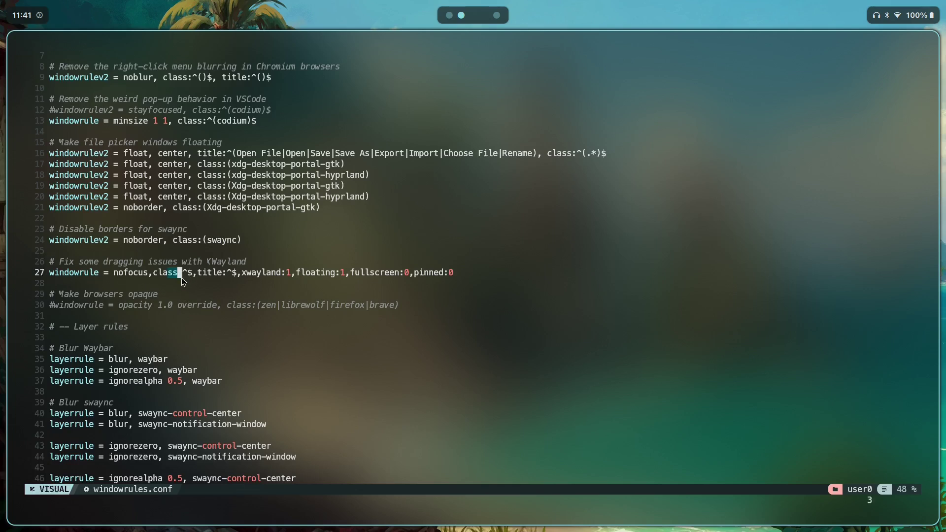
pyautogui.click(259, 288)
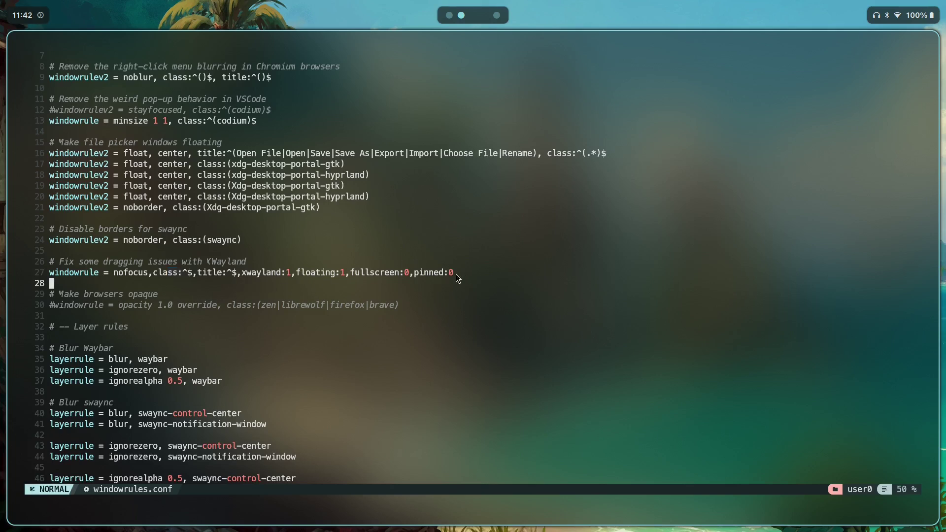
pyautogui.moveTo(231, 273); pyautogui.dragTo(475, 270)
pyautogui.click(476, 271)
# - Run "hyprctl clients" in a new terminal and highlight the window properties that rules can match
pyautogui.press('super+Return')
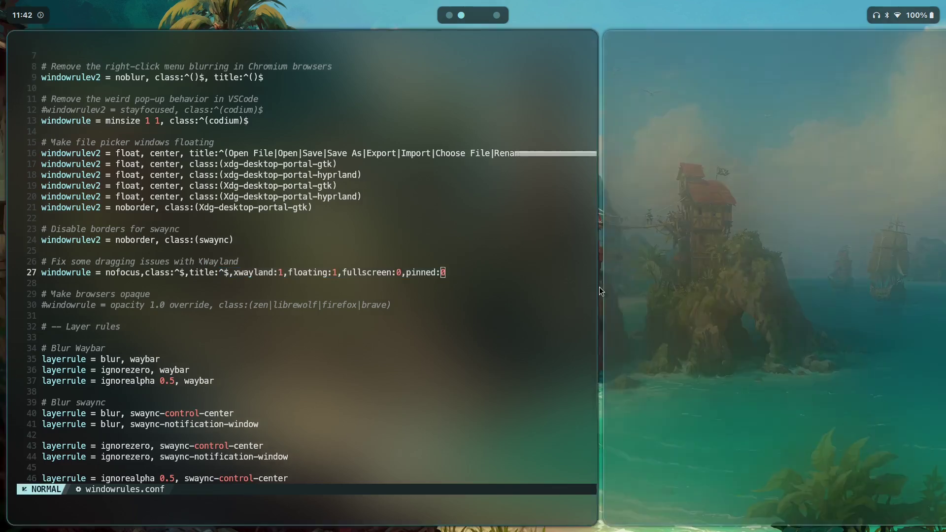
pyautogui.write('hyprctl clien')
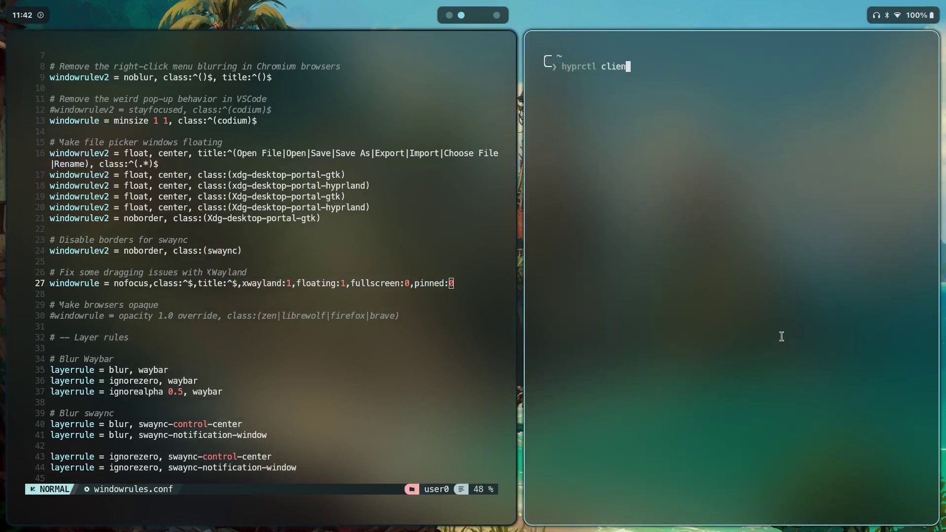
pyautogui.write('ts')
pyautogui.press('Return')
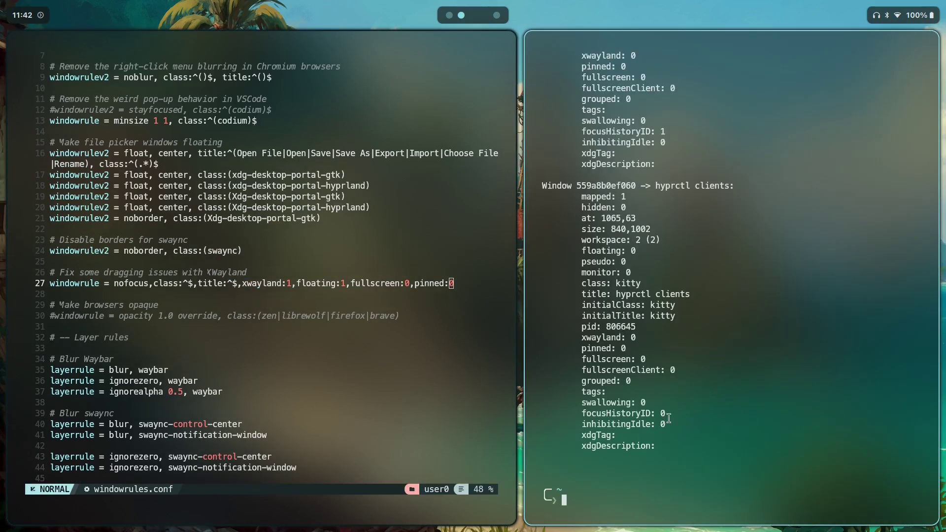
pyautogui.moveTo(672, 451); pyautogui.dragTo(580, 326)
pyautogui.click(609, 346)
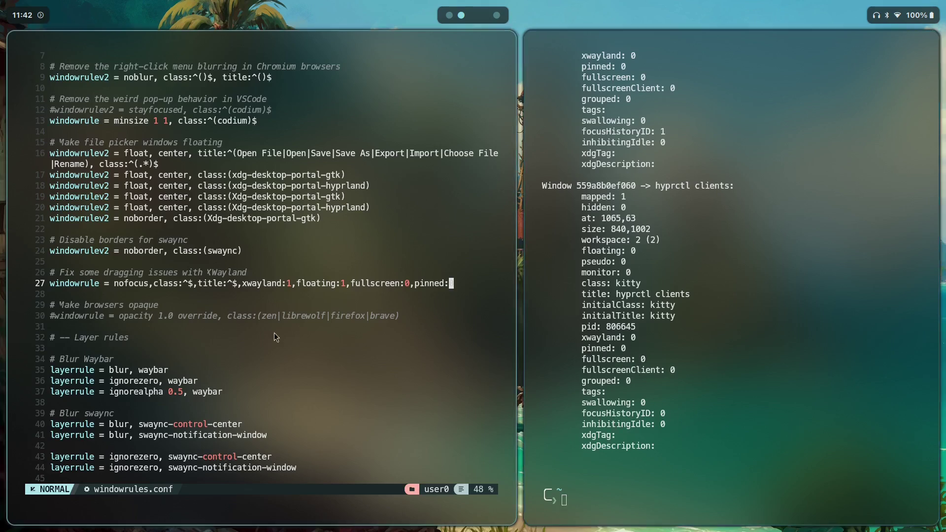
# - Close the extra terminal and review the commented-out rule that makes browsers opaque
pyautogui.press('j')
pyautogui.press('j')
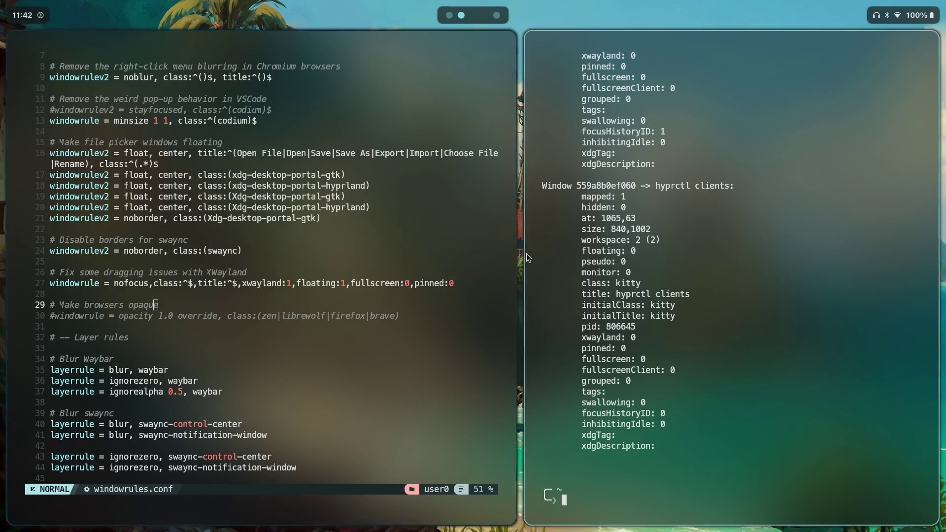
pyautogui.press('super+q')
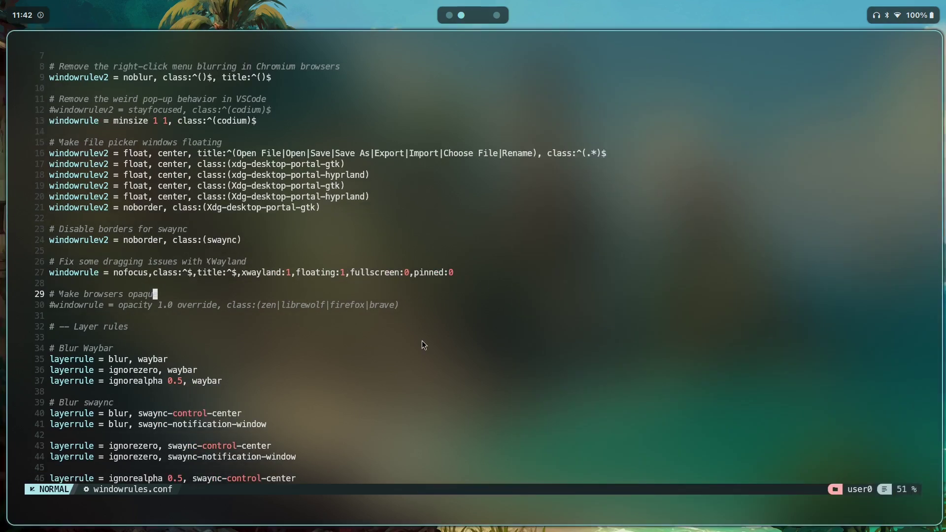
pyautogui.scroll(-1, 422, 341)
pyautogui.click(172, 288)
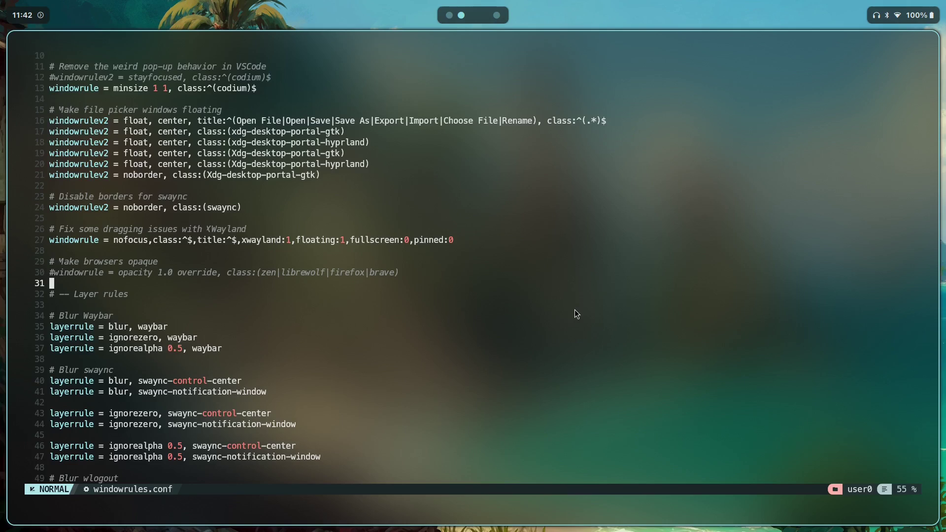
# - Open .config/hypr/modules/decoration.conf with nvim in a new terminal beside the window rules
pyautogui.press('super+Return')
pyautogui.write('nvim .cofnig/')
pyautogui.press('BackSpace')
pyautogui.press('BackSpace')
pyautogui.press('BackSpace')
pyautogui.press('BackSpace')
pyautogui.press('BackSpace')
pyautogui.write('nfig/hypr/modules/')
pyautogui.press('Tab')
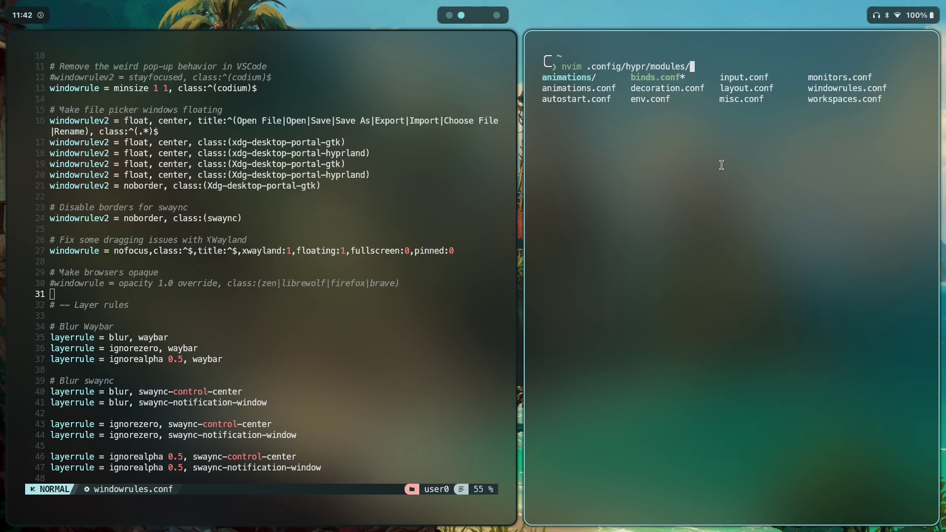
pyautogui.write('de')
pyautogui.press('Tab')
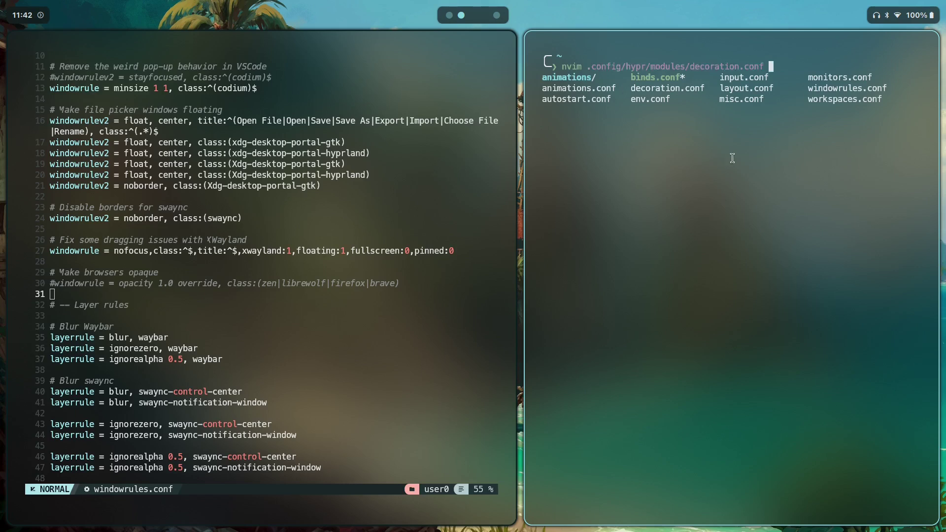
pyautogui.press('Return')
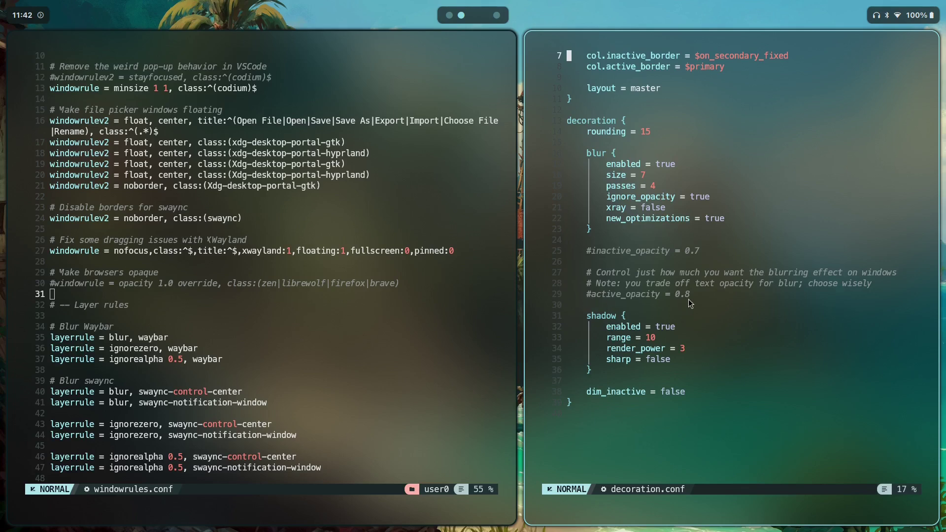
# - Uncomment the active_opacity = 0.8 line in decoration.conf and save the file
pyautogui.click(590, 297)
pyautogui.write('xj:w')
pyautogui.press('Return')
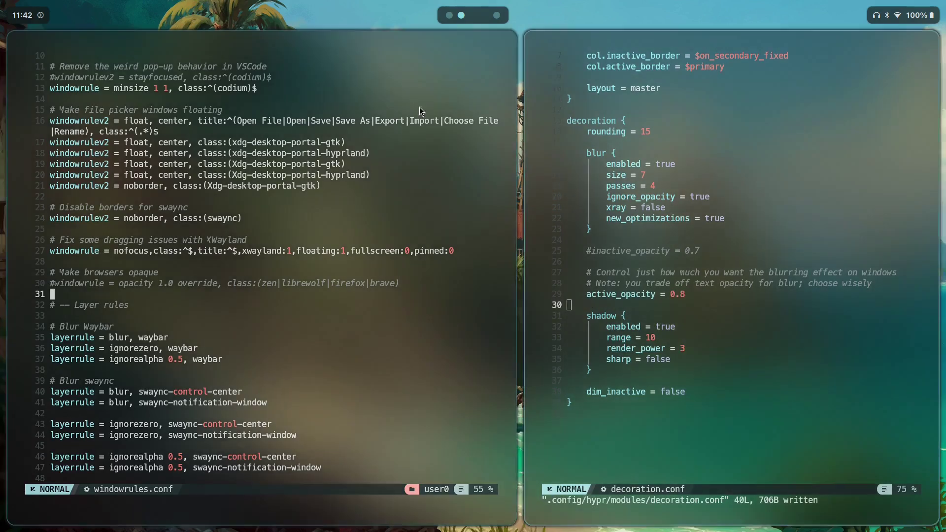
pyautogui.click(715, 295)
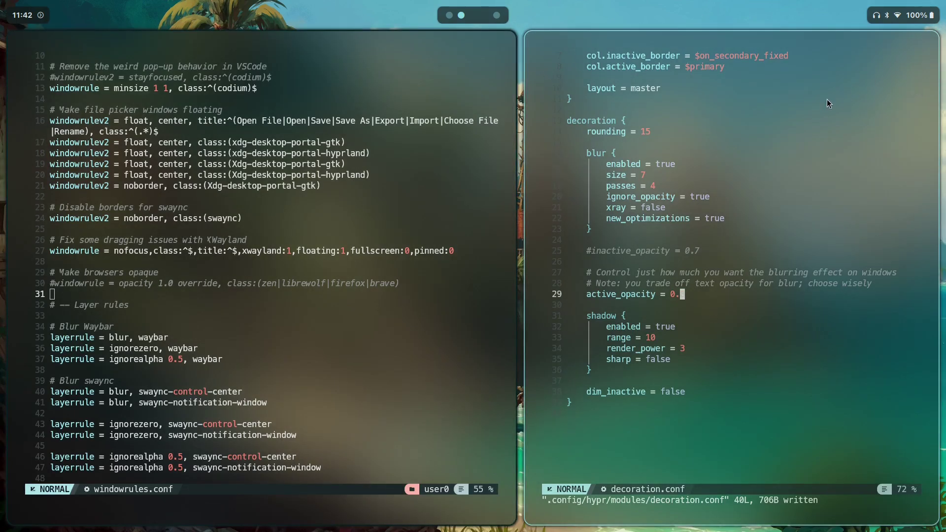
# - Check the active opacity effect on the browser window showing the Window Rules wiki page in workspace 1
pyautogui.press('super+1')
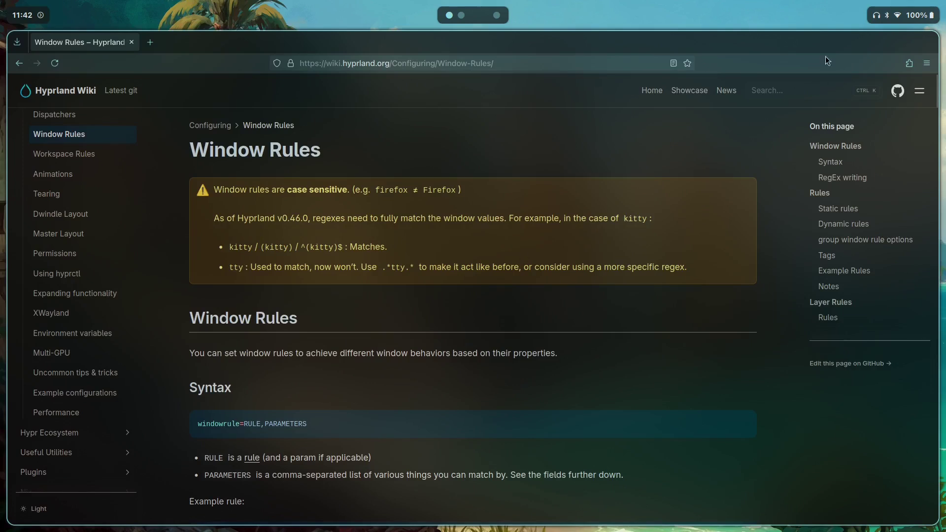
pyautogui.scroll(-3, 567, 276)
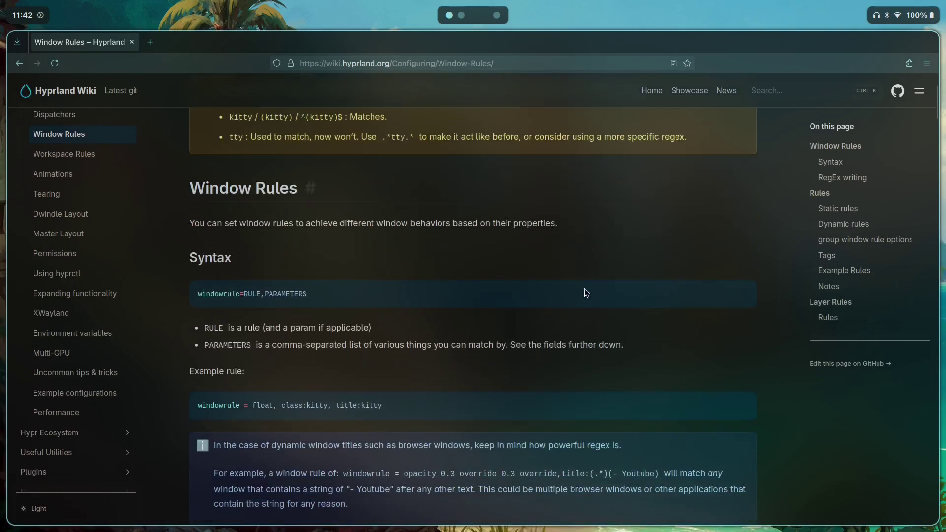
pyautogui.scroll(4, 613, 353)
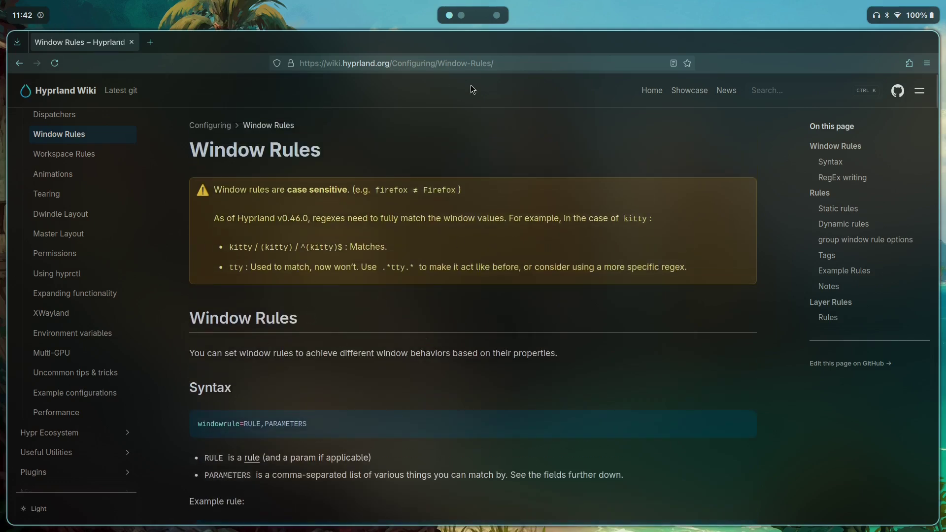
pyautogui.press('super+2')
# - Open the default file manager in empty workspace 3 to inspect its opacity, and close it
pyautogui.press('super+3')
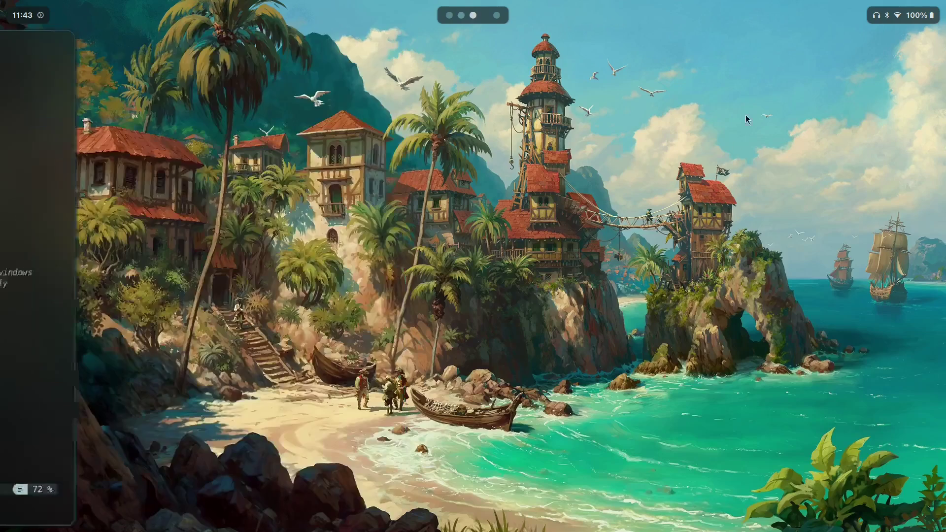
pyautogui.press('super+e')
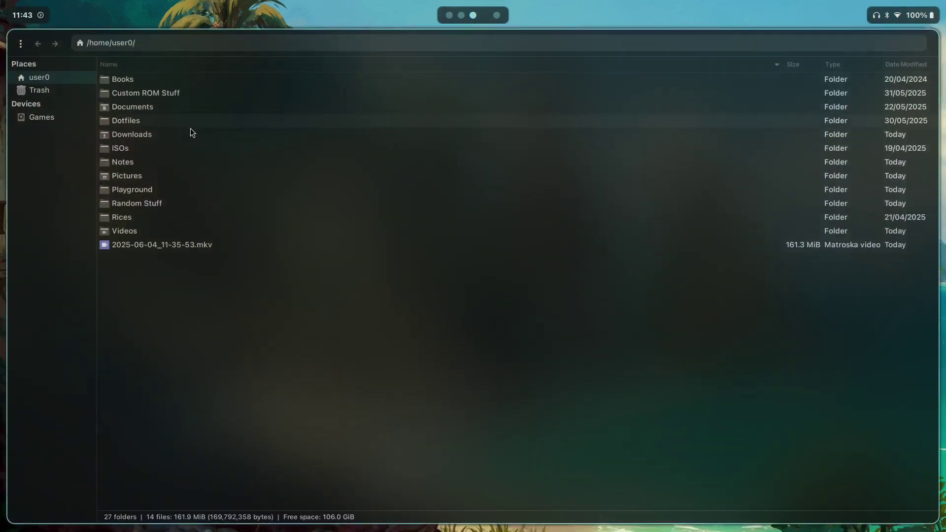
pyautogui.press('super+q')
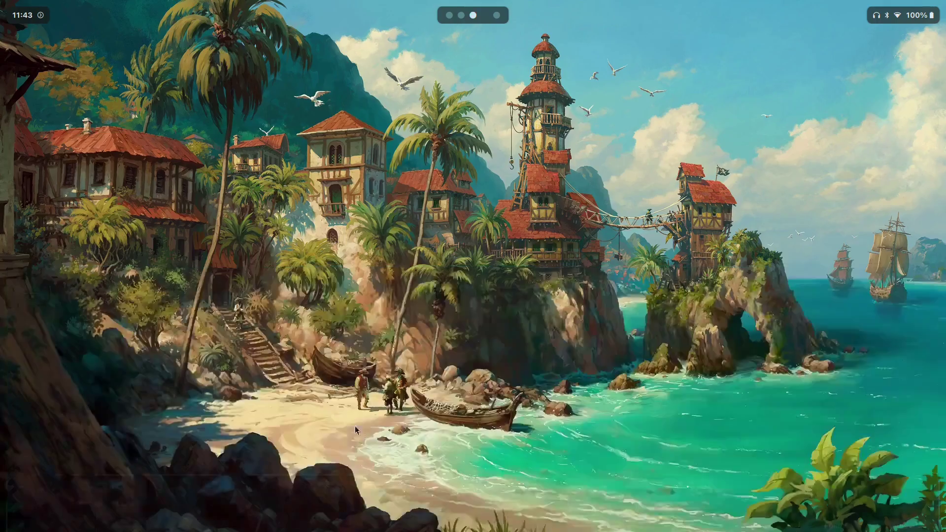
# - Launch Files by searching "nau" in the app launcher, inspect its opacity, close it and return to the config files in workspace 2
pyautogui.press('super+r')
pyautogui.write('nau')
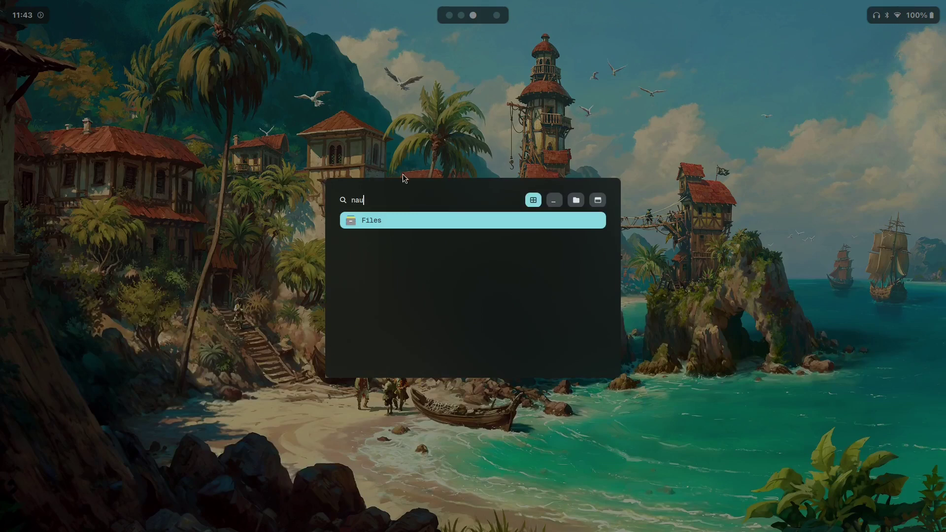
pyautogui.press('Return')
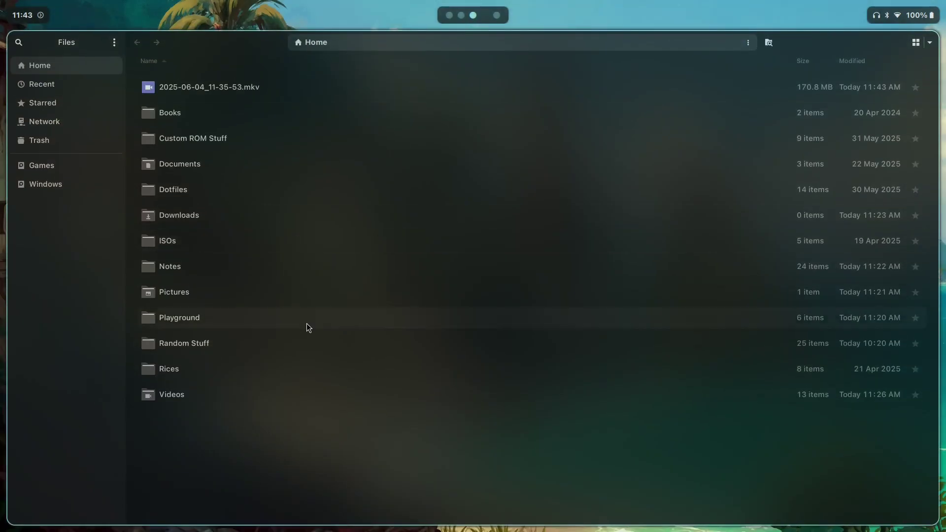
pyautogui.hotkey('ctrl', '-')
pyautogui.press('super+q')
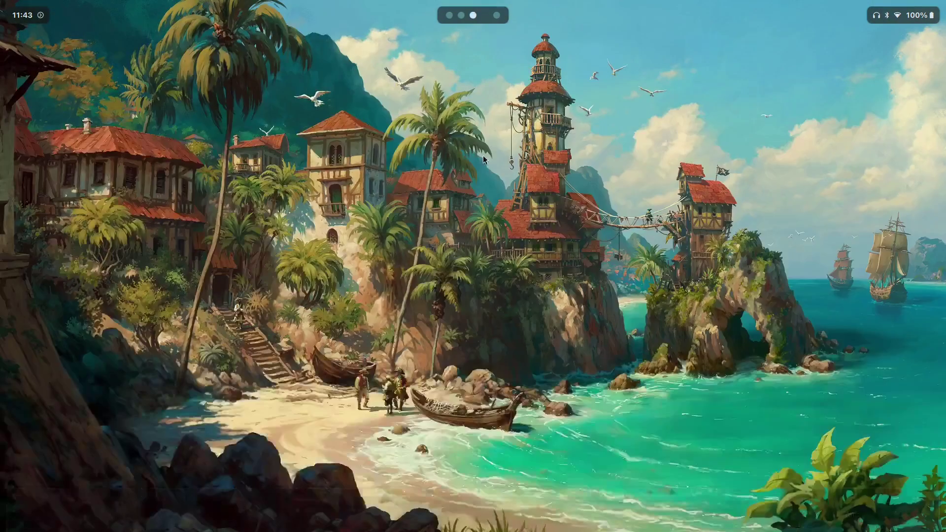
pyautogui.press('super+2')
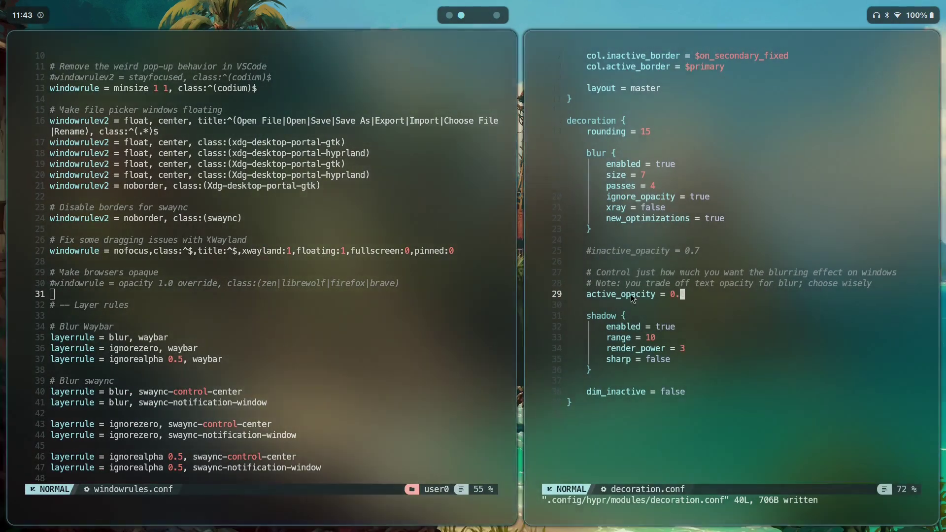
# - Uncomment the windowrule that applies "opacity 1.0 override" to the zen, librewolf, firefox and brave classes in windowrules.conf
pyautogui.click(258, 284)
pyautogui.click(415, 298)
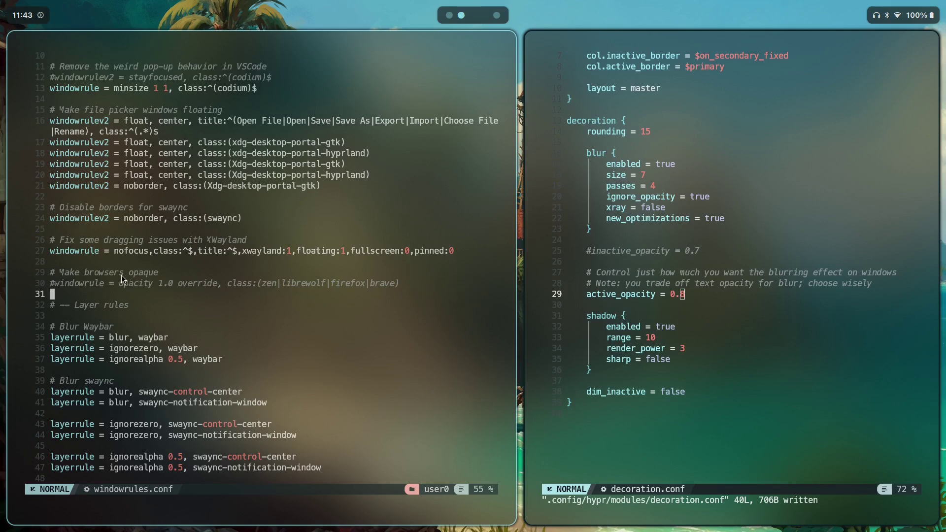
pyautogui.press('super+1')
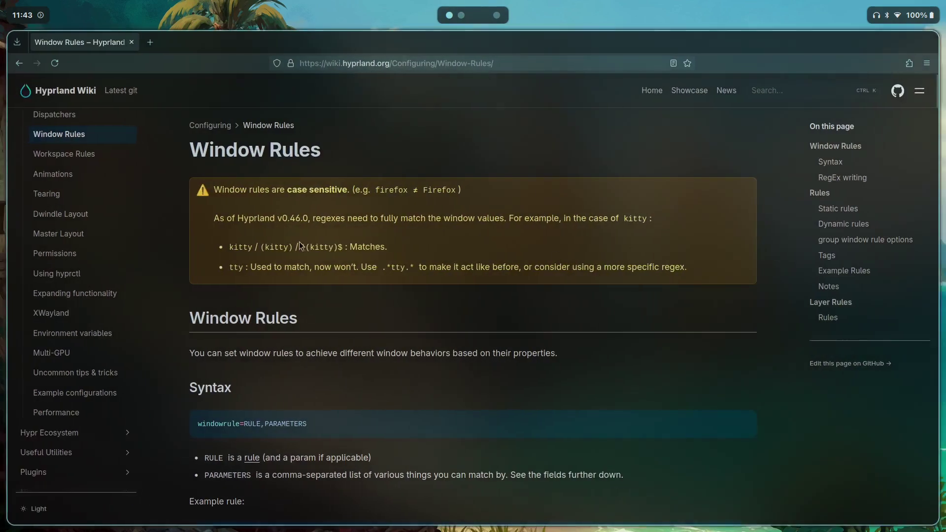
pyautogui.press('super+2')
pyautogui.press('0')
pyautogui.press('j')
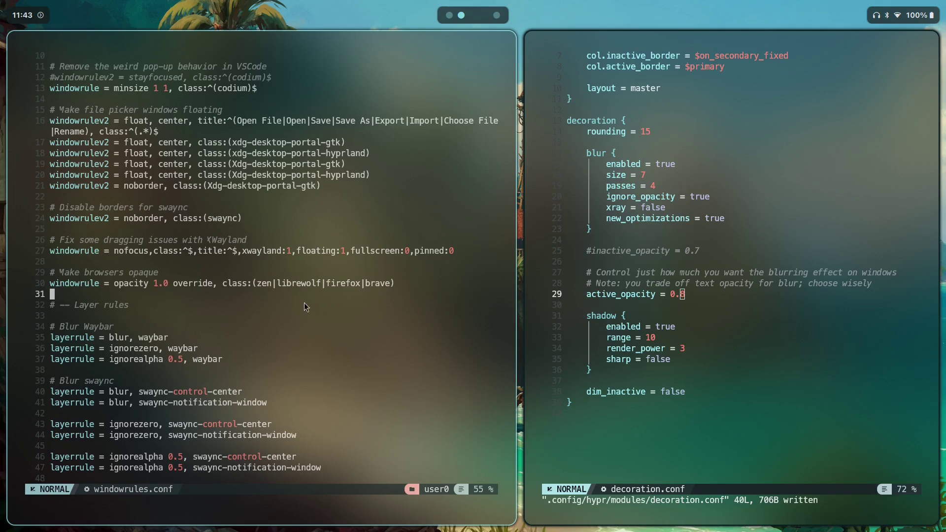
# - Highlight the browser opacity rule, save windowrules.conf and check the effect on the browser window
pyautogui.moveTo(225, 285); pyautogui.dragTo(390, 288)
pyautogui.click(268, 295)
pyautogui.write(':w')
pyautogui.press('Return')
pyautogui.press('super+1')
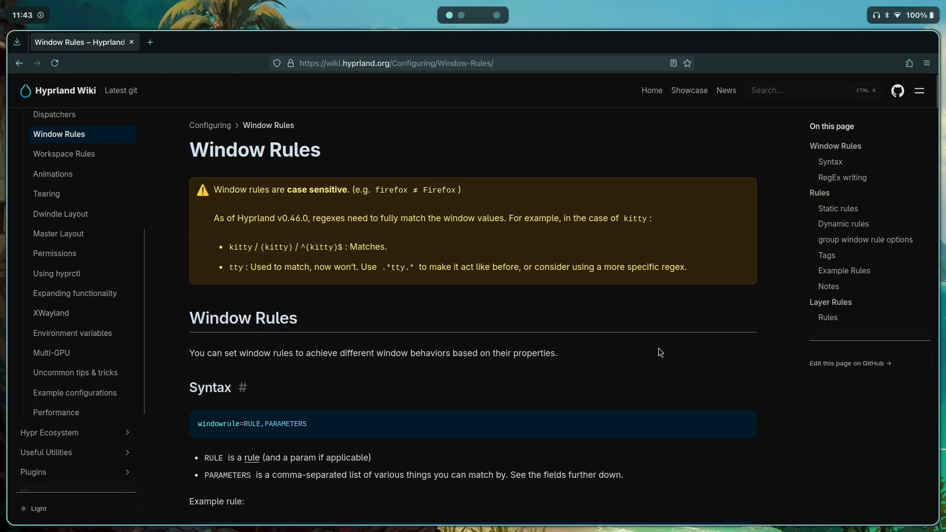
# - Comment out the browser opacity override rule in windowrules.conf again and save the file
pyautogui.press('super+2')
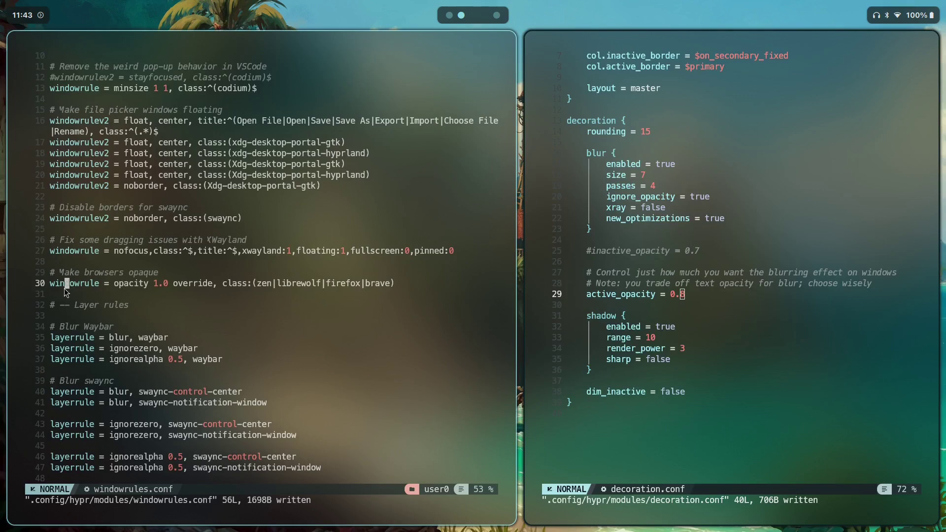
pyautogui.write('I#')
pyautogui.press('Escape')
pyautogui.write('j:w')
pyautogui.press('Return')
# - Comment out the active_opacity = 0.8 line in decoration.conf, save and quit the file, and close its terminal
pyautogui.write('0I#')
pyautogui.press('Escape')
pyautogui.press('j')
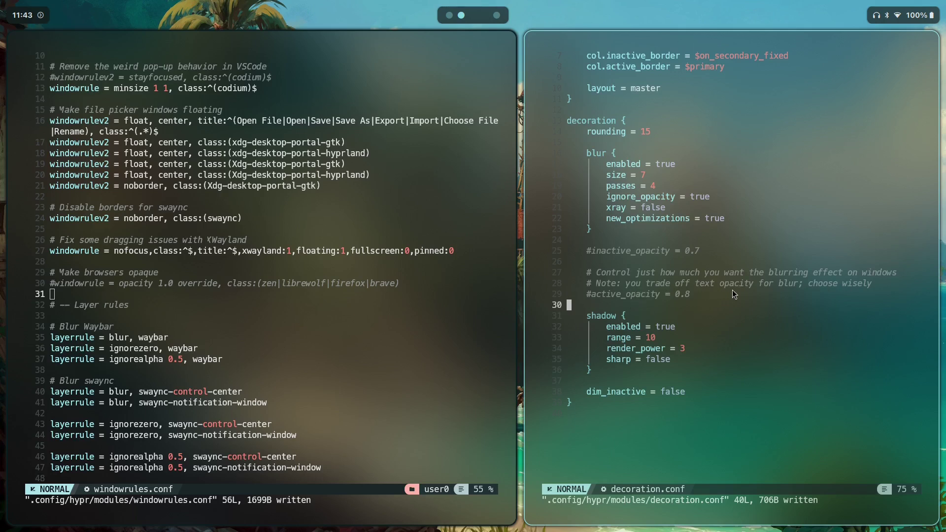
pyautogui.click(856, 294)
pyautogui.write(':q')
pyautogui.press('Return')
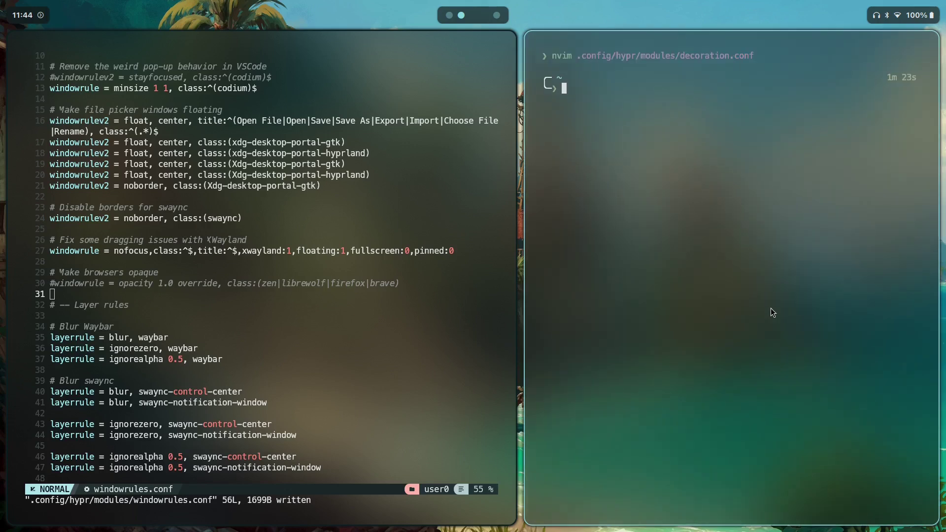
pyautogui.hotkey('ctrl', 'd')
# - Go to the Layer Rules section of windowrules.conf, open the matching wiki section and highlight its heading
pyautogui.scroll(-4, 342, 335)
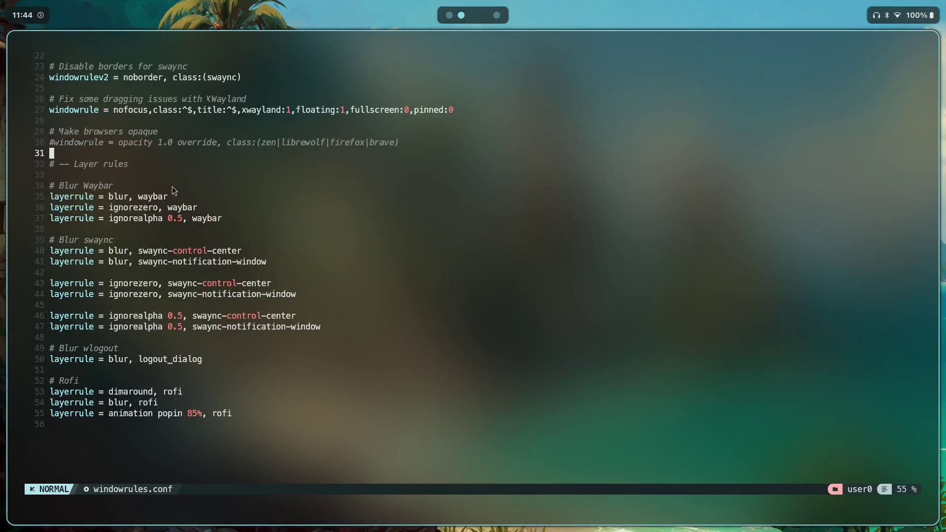
pyautogui.click(143, 163)
pyautogui.press('super+1')
pyautogui.scroll(-2, 564, 350)
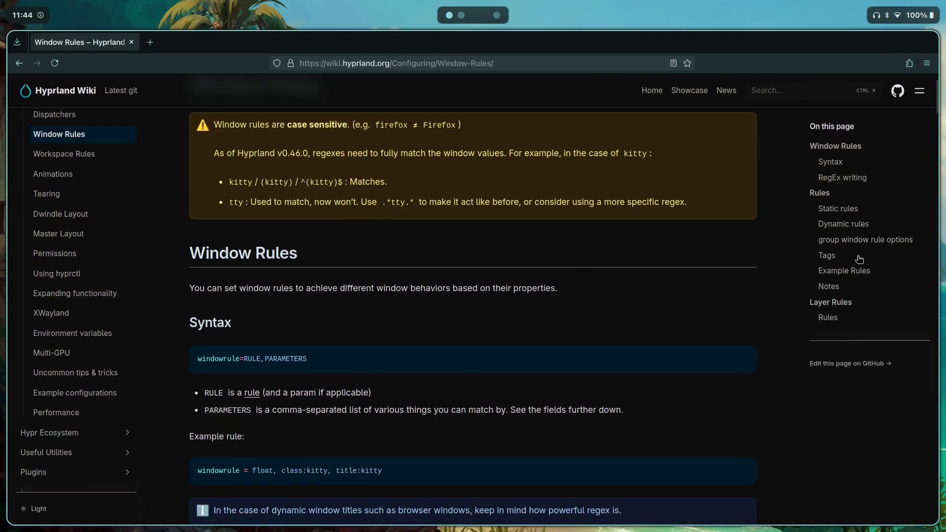
pyautogui.click(833, 303)
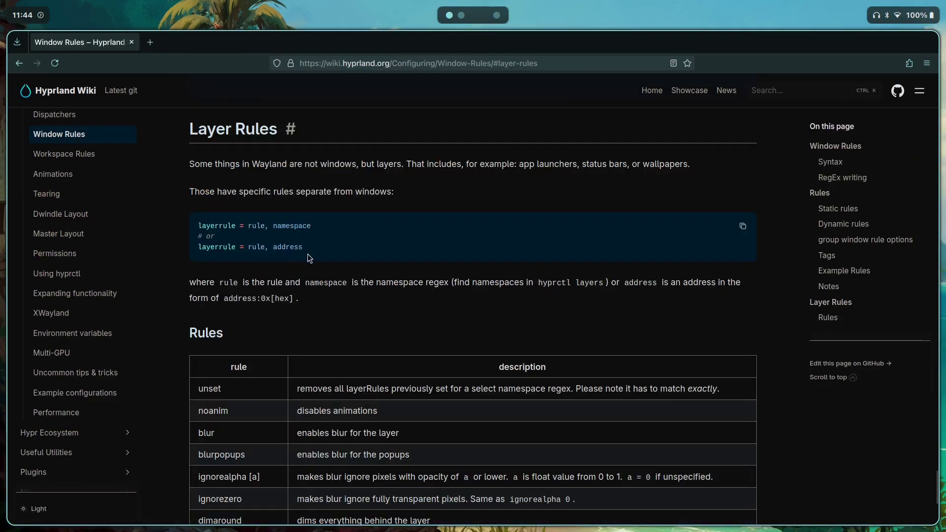
pyautogui.scroll(3, 309, 257)
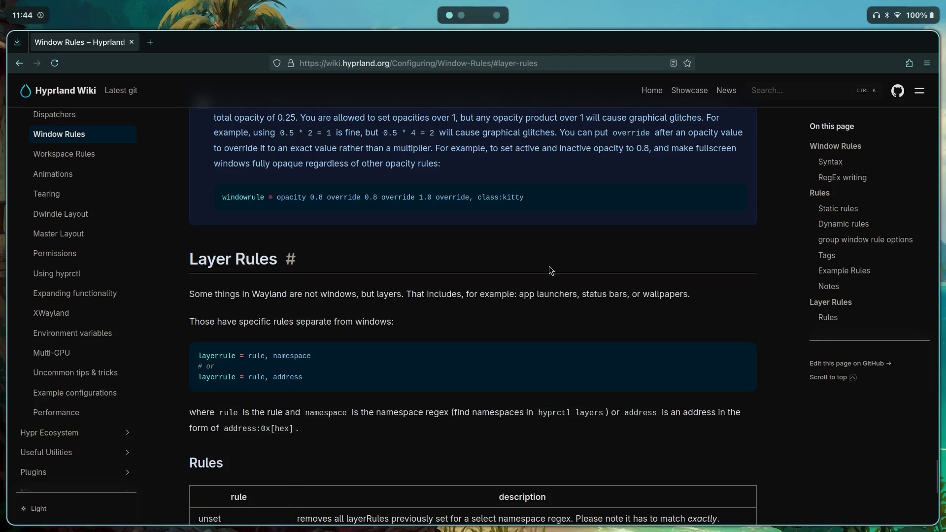
pyautogui.moveTo(201, 263); pyautogui.dragTo(287, 260)
pyautogui.click(338, 261)
# - Show the app launcher over windowrules.conf as an example of a layer, and dismiss it
pyautogui.press('super+2')
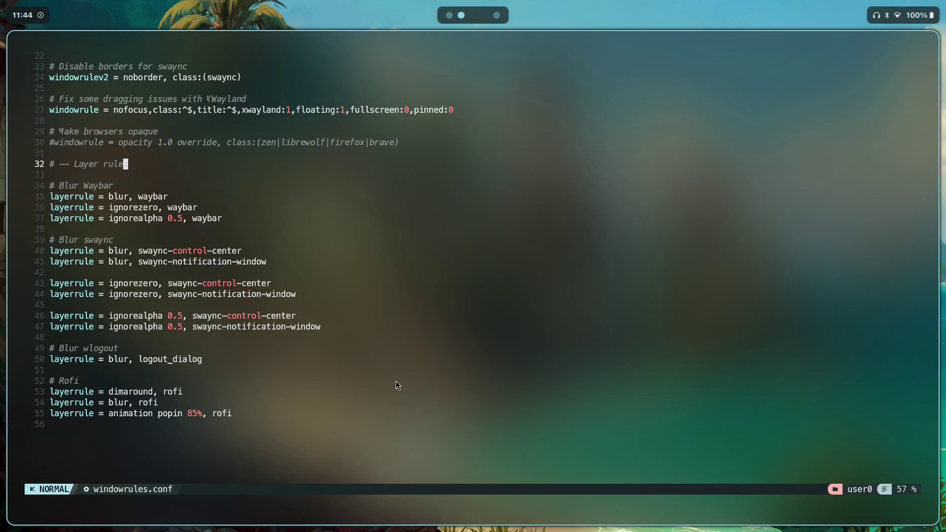
pyautogui.press('super+space')
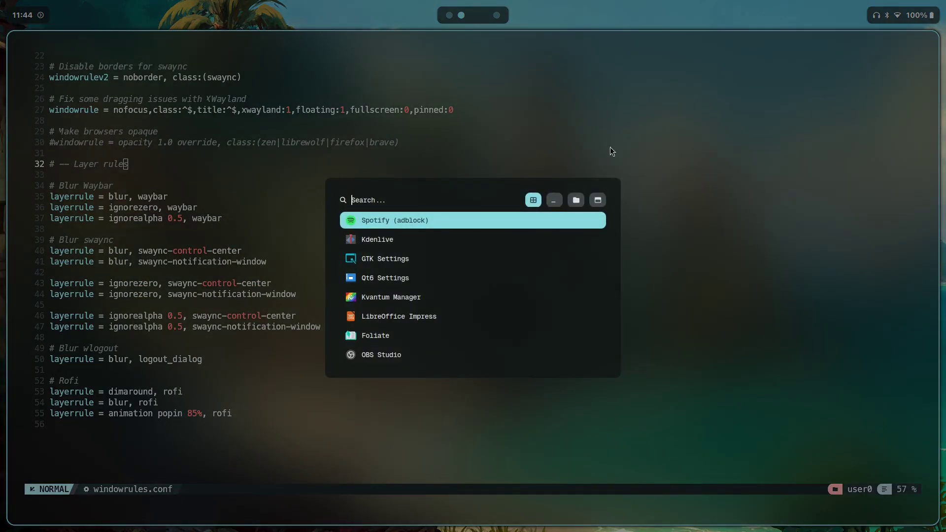
pyautogui.press('Escape')
# - Review the three Waybar layer rules in windowrules.conf against the wiki's table of layer rules
pyautogui.click(49, 180)
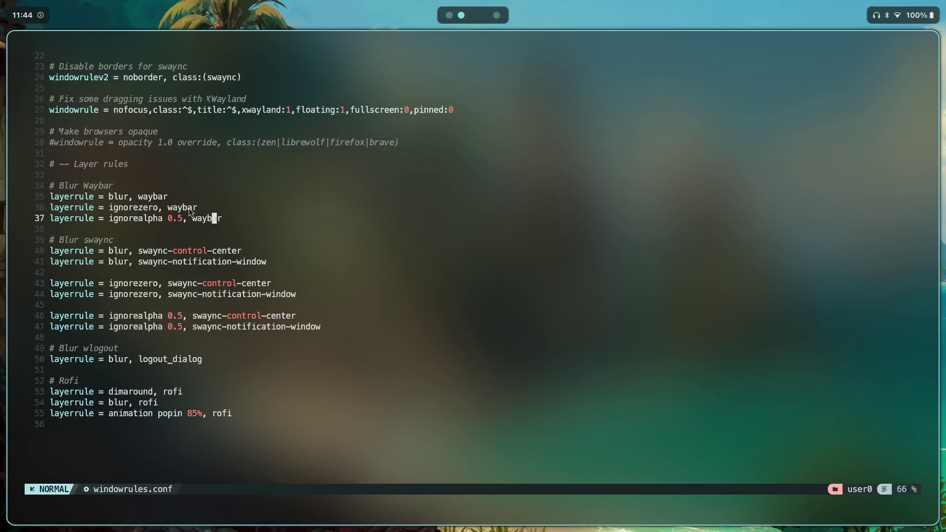
pyautogui.click(234, 229)
pyautogui.press('super+1')
pyautogui.scroll(-6, 515, 295)
pyautogui.scroll(1, 429, 289)
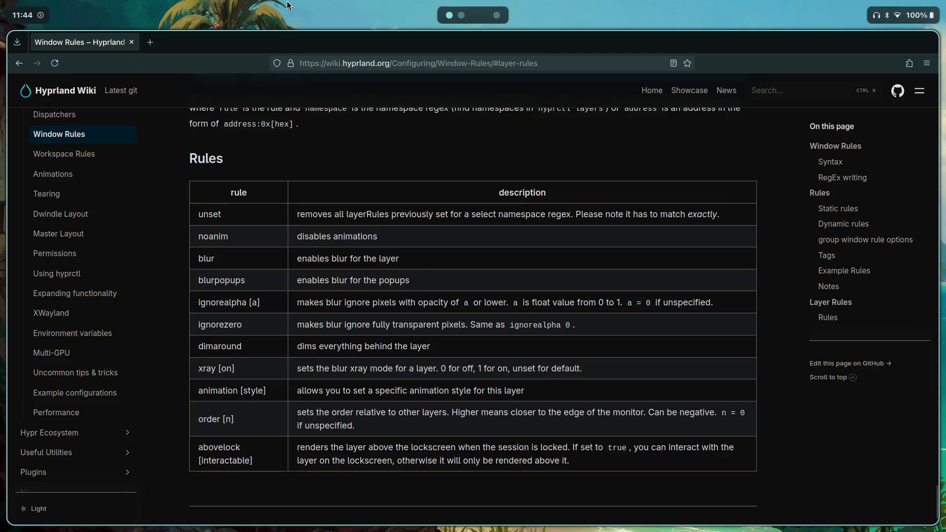
pyautogui.press('super+2')
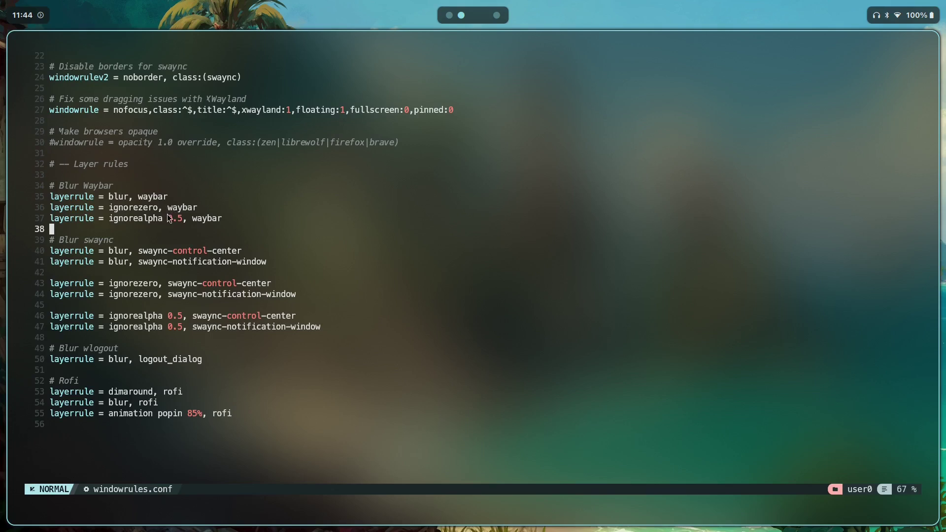
# - Highlight the waybar namespace in the ignorezero rule and compare it with the wiki's layerrule syntax
pyautogui.moveTo(164, 208); pyautogui.dragTo(197, 207)
pyautogui.press('y')
pyautogui.press('super+1')
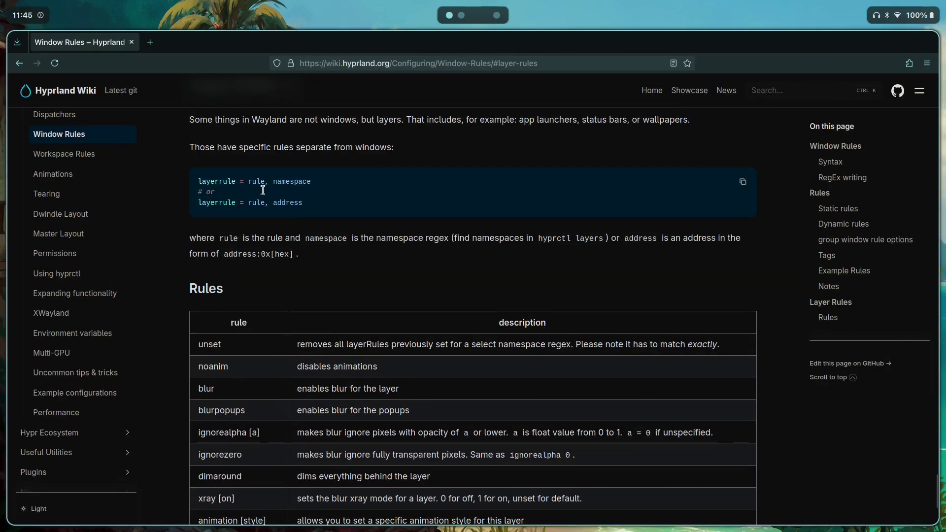
pyautogui.press('super+2')
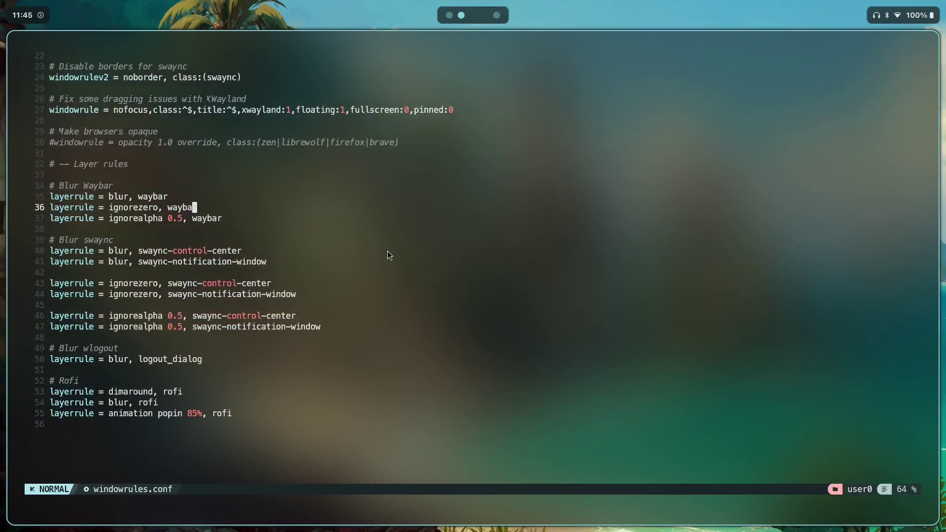
# - Run "hyprctl layers" in a new terminal, highlight the waybar namespace in the output and close the terminal
pyautogui.press('super+Return')
pyautogui.write('hyprctl layers')
pyautogui.press('Return')
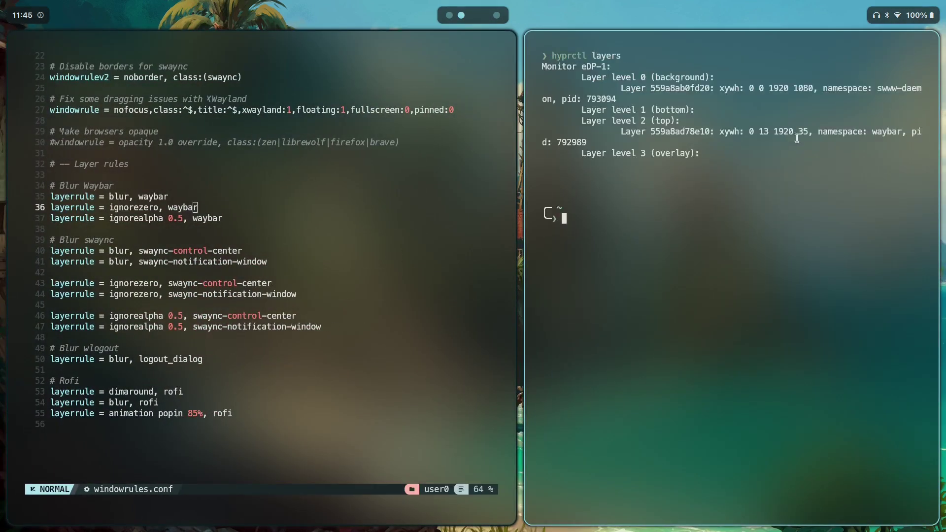
pyautogui.moveTo(874, 136); pyautogui.dragTo(905, 136)
pyautogui.click(906, 139)
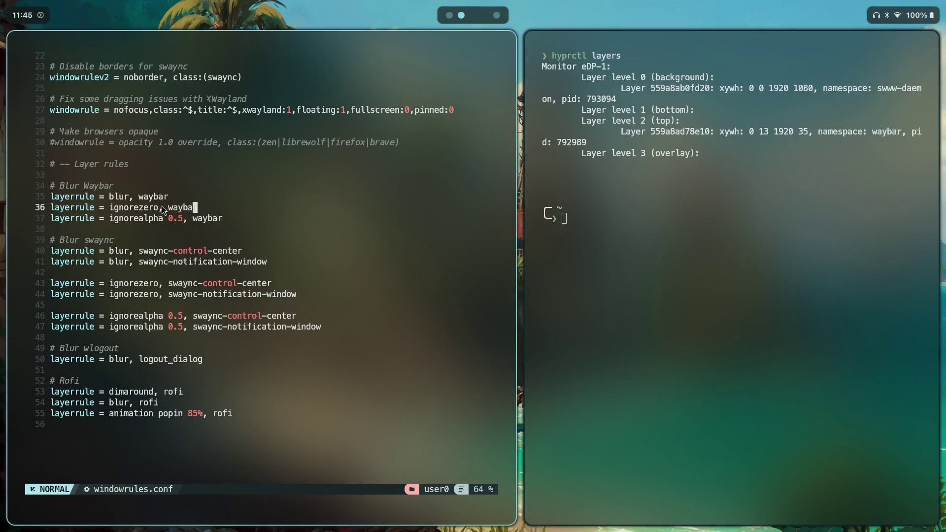
pyautogui.press('super+q')
# - Look up the ignorealpha description in the wiki's layer rules table for the "ignorealpha 0.5, waybar" rule
pyautogui.click(256, 221)
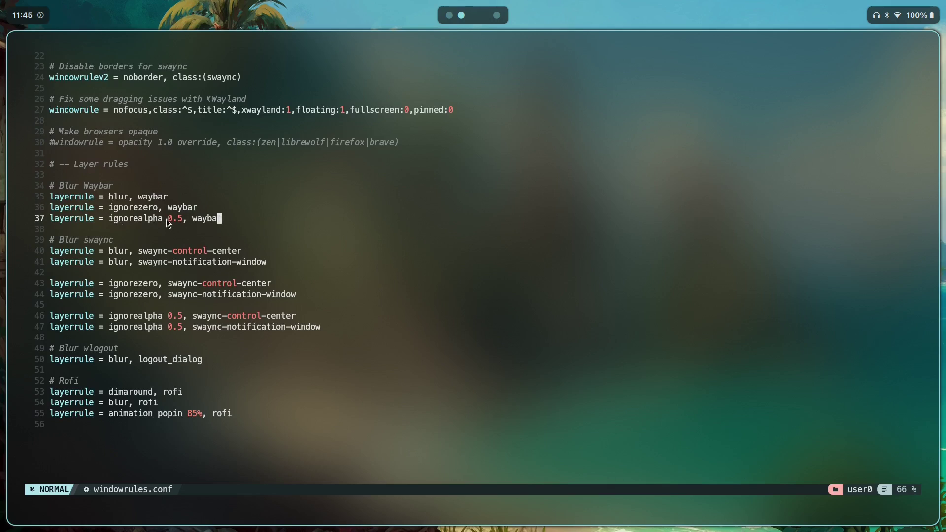
pyautogui.press('super+1')
pyautogui.scroll(-3, 453, 392)
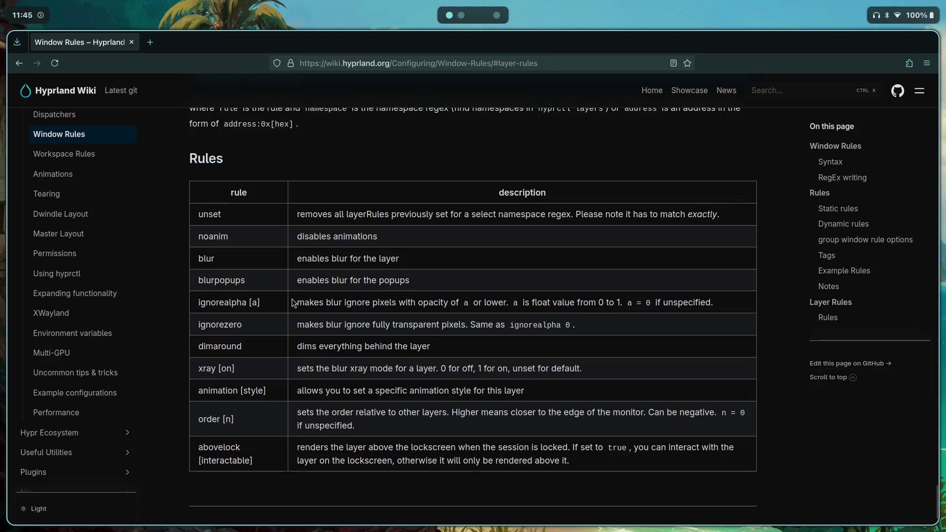
pyautogui.press('super+2')
pyautogui.press('super+1')
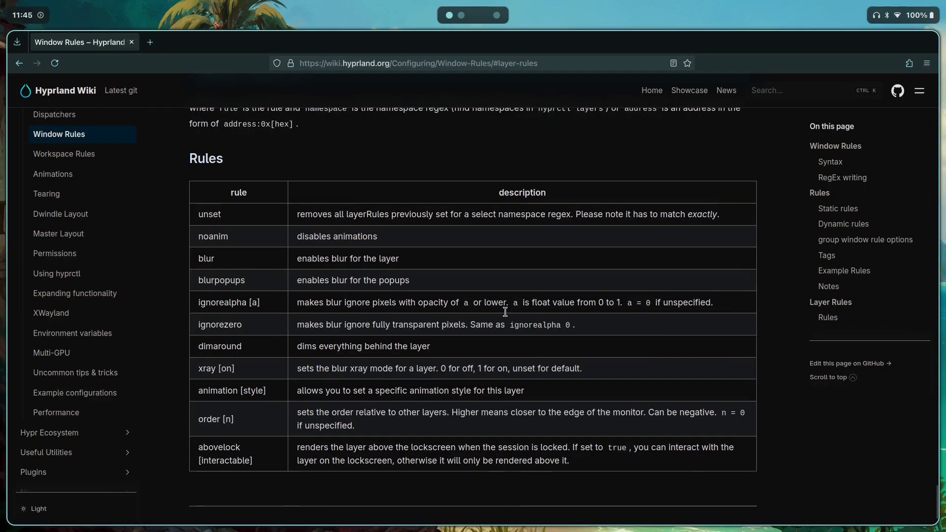
pyautogui.press('super+2')
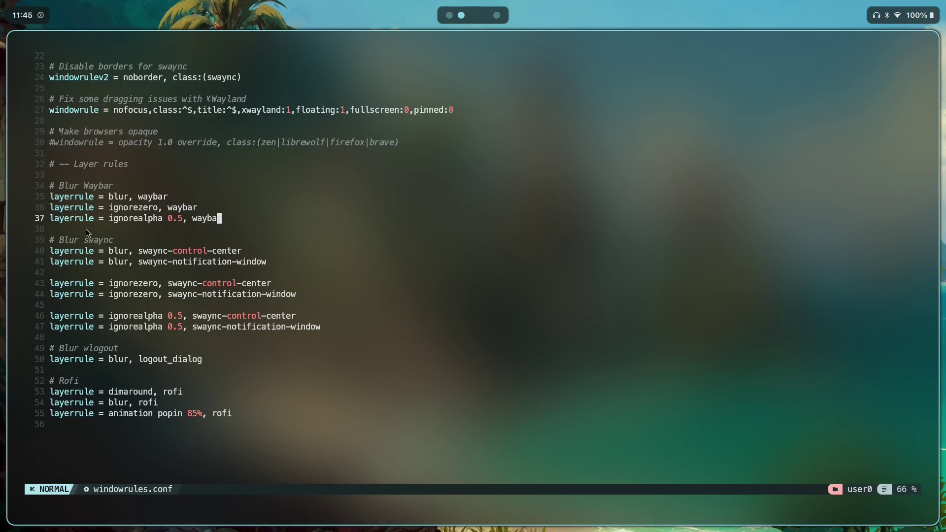
# - Go to the swaync blur rules in windowrules.conf and open the swaync control center over them
pyautogui.click(314, 275)
pyautogui.press('super+n')
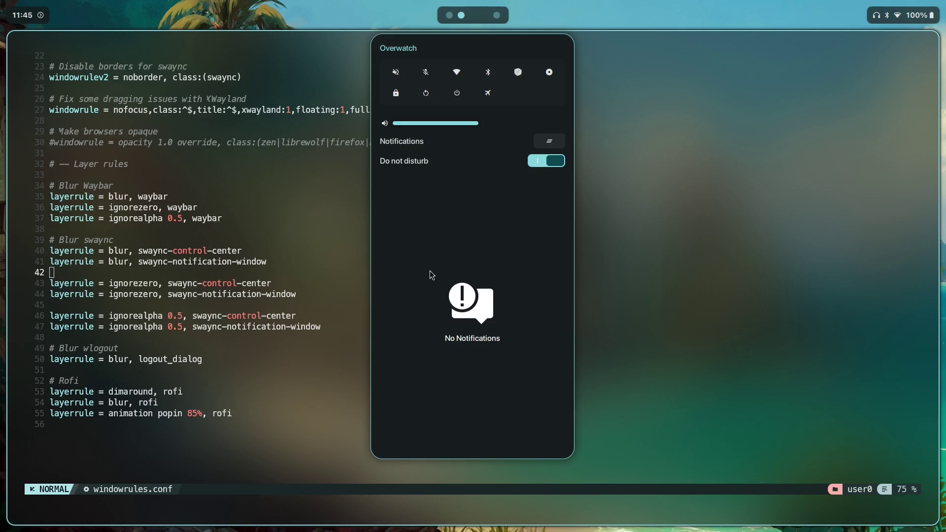
pyautogui.press('super+n')
pyautogui.press('super+Return')
pyautogui.write('nvim .conf')
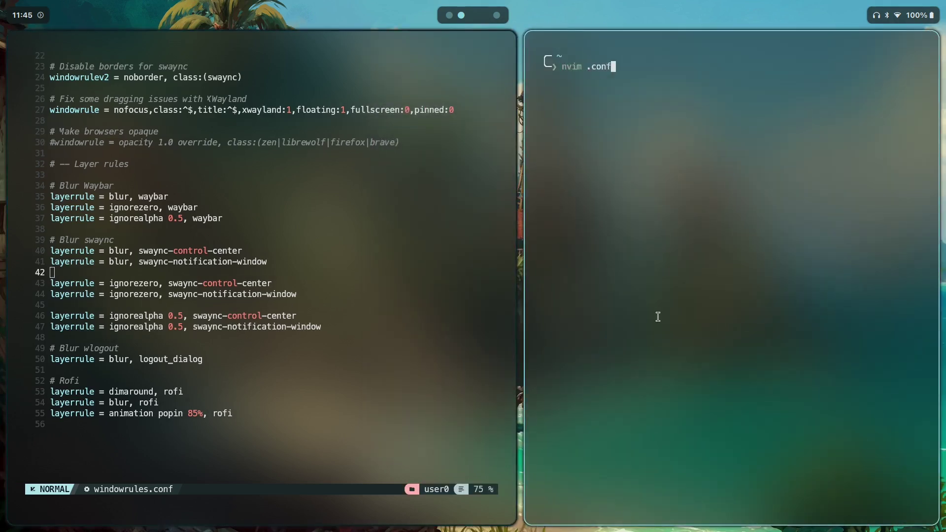
pyautogui.press('Tab')
pyautogui.write('swaync/')
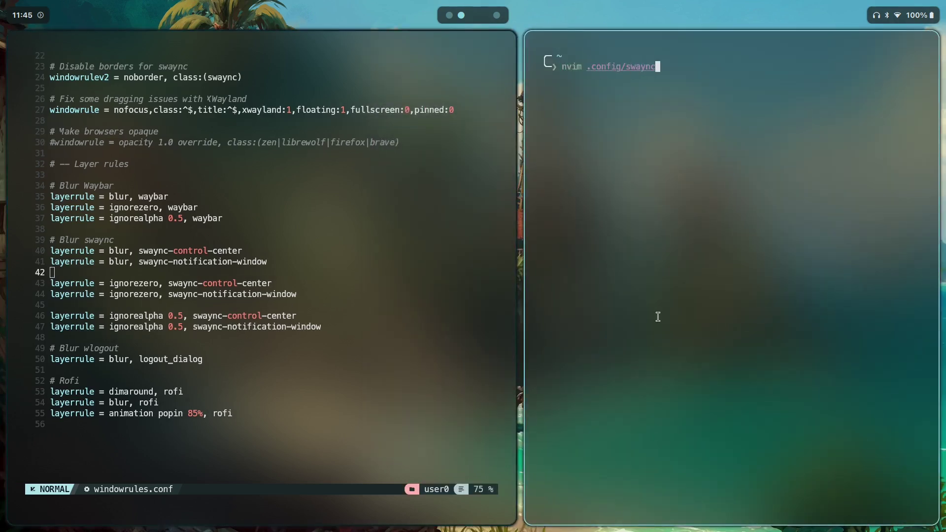
pyautogui.moveTo(666, 71); pyautogui.dragTo(690, 72)
pyautogui.press('super+q')
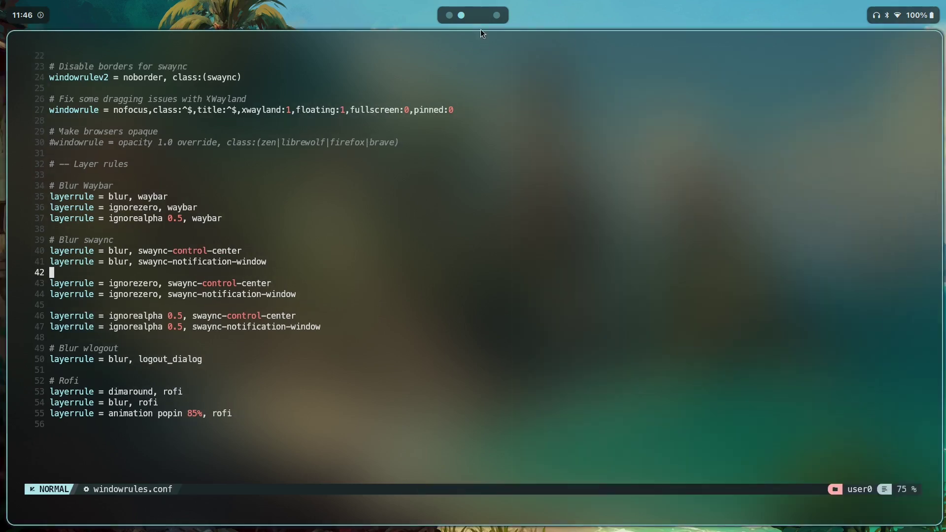
# - Reopen and dismiss the swaync control center, and review the swaync blur and ignorezero rules in windowrules.conf
pyautogui.press('super+n')
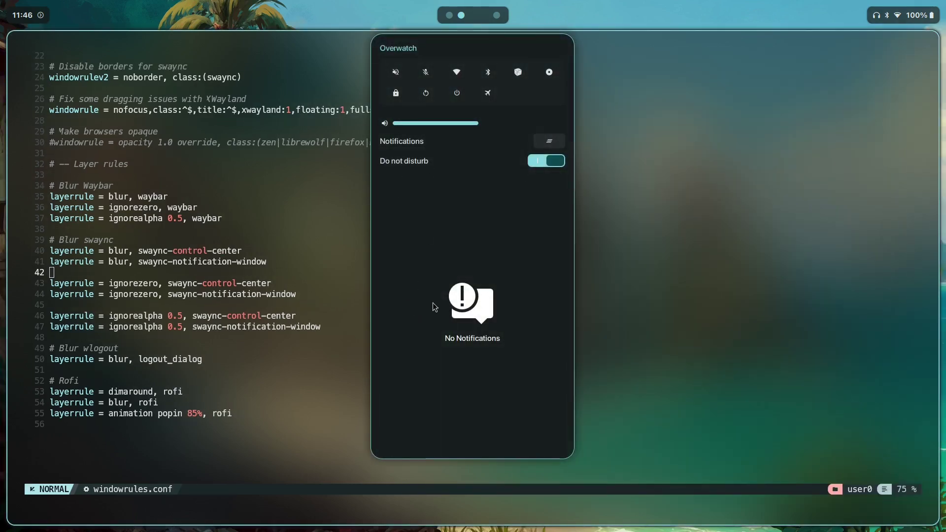
pyautogui.click(655, 149)
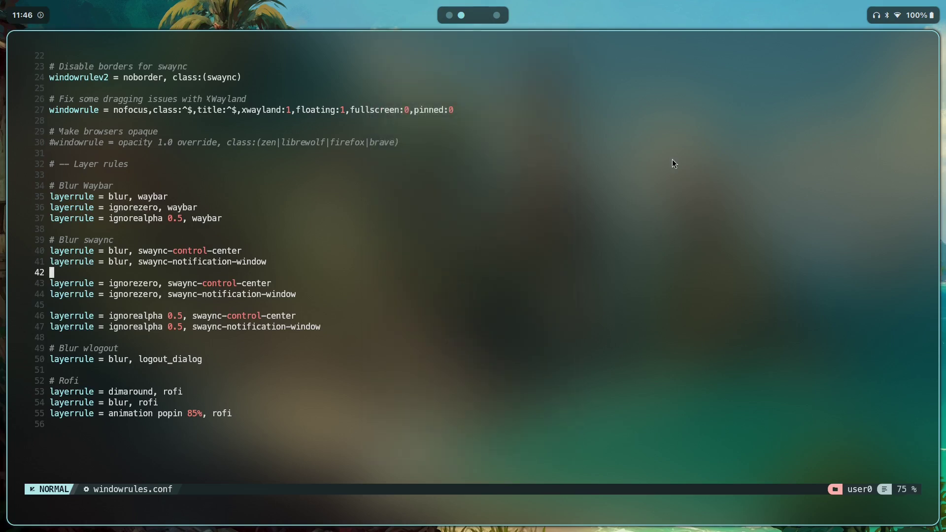
pyautogui.click(330, 338)
pyautogui.click(106, 252)
pyautogui.click(207, 284)
pyautogui.click(140, 285)
pyautogui.scroll(-2, 415, 298)
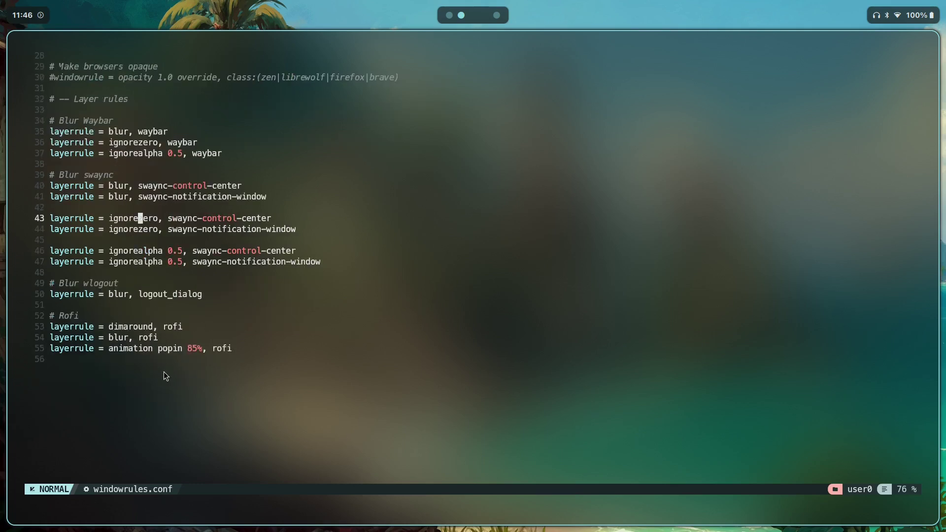
# - Open and close the wlogout menu repeatedly to demonstrate the blur rule for logout_dialog
pyautogui.click(163, 371)
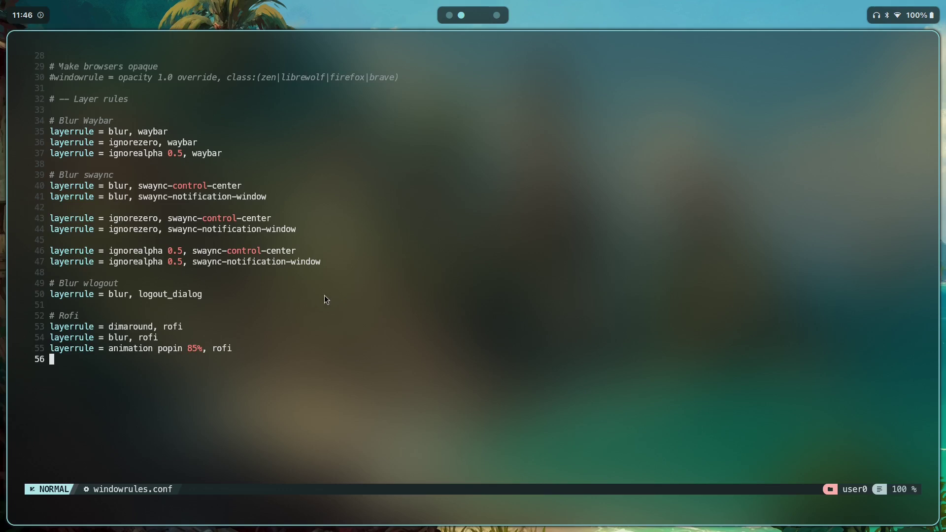
pyautogui.press('super+Escape')
pyautogui.press('Left')
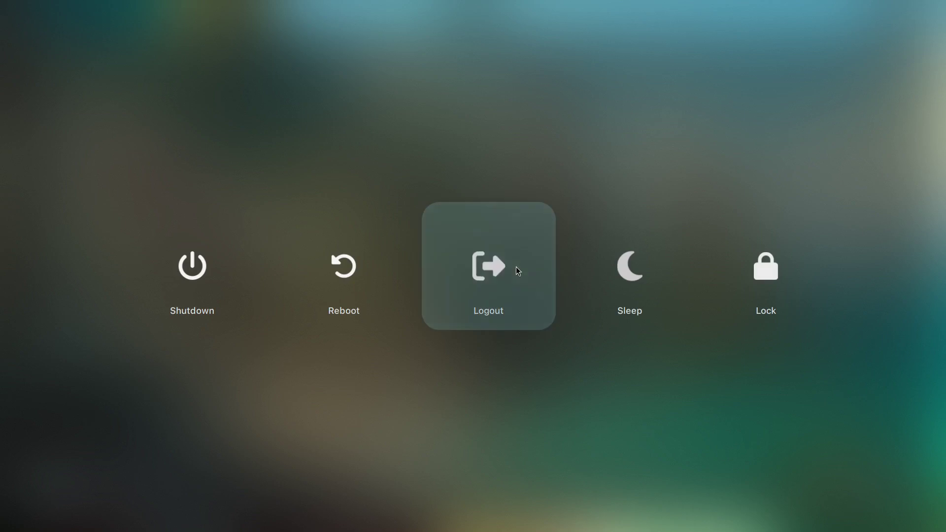
pyautogui.press('Escape')
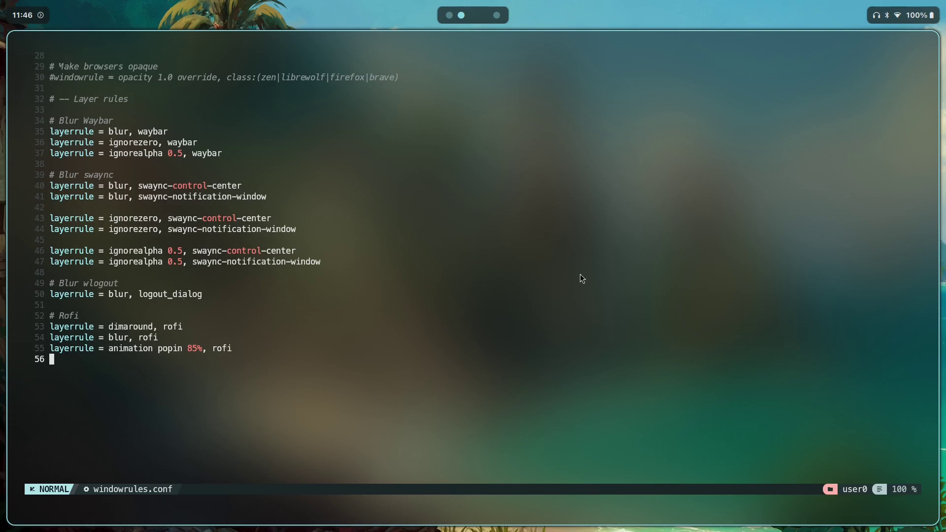
pyautogui.press('super+Escape')
pyautogui.press('Escape')
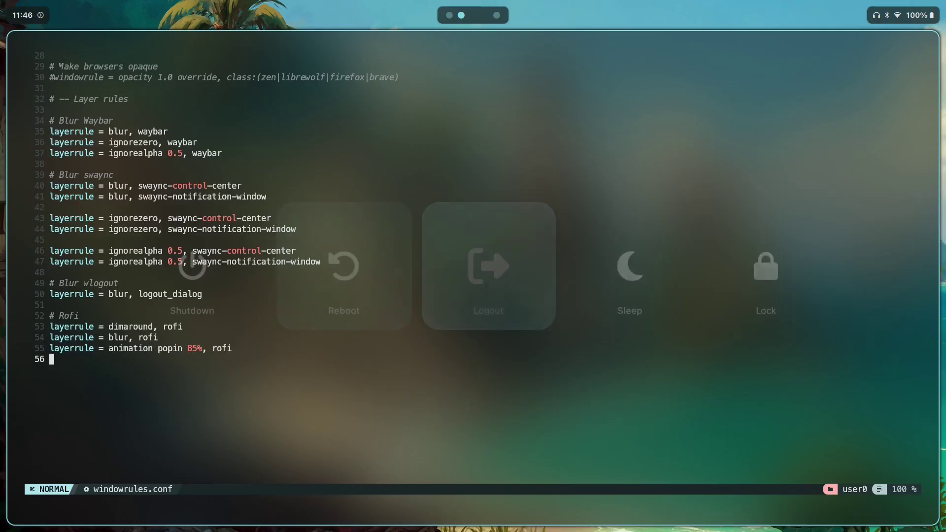
pyautogui.click(220, 299)
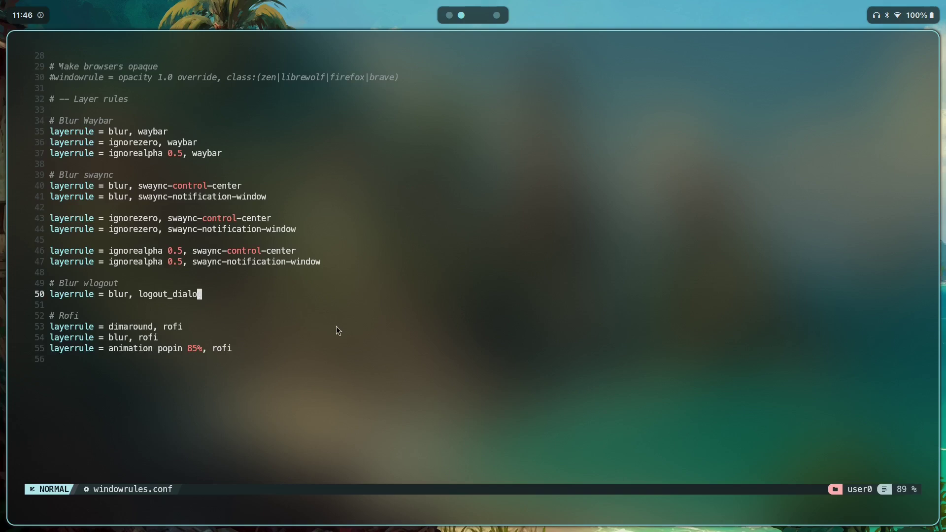
pyautogui.press('super+Escape')
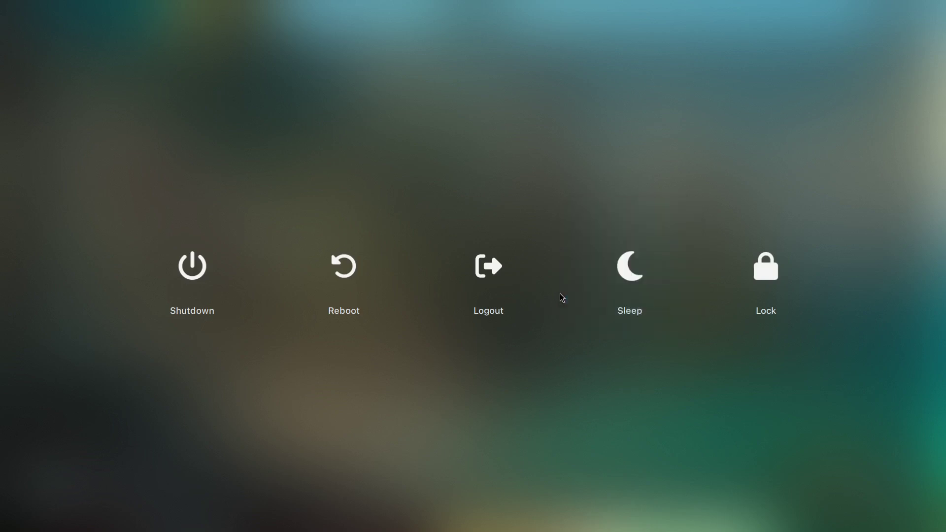
pyautogui.press('Escape')
# - Switch to the HyprAccelerator page on Gumroad and review the topics covered in Module 7, Making Hyprland a Desktop Environment
pyautogui.press('super+3')
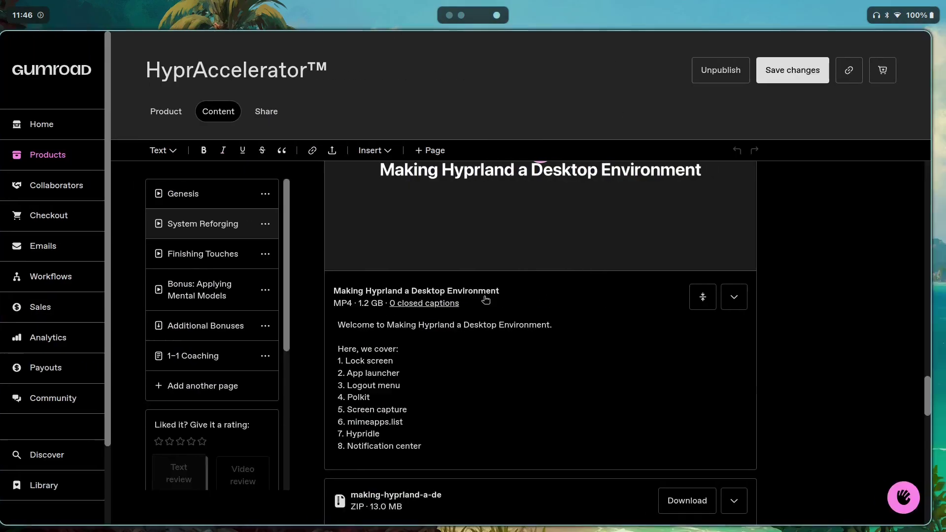
pyautogui.scroll(-7, 853, 369)
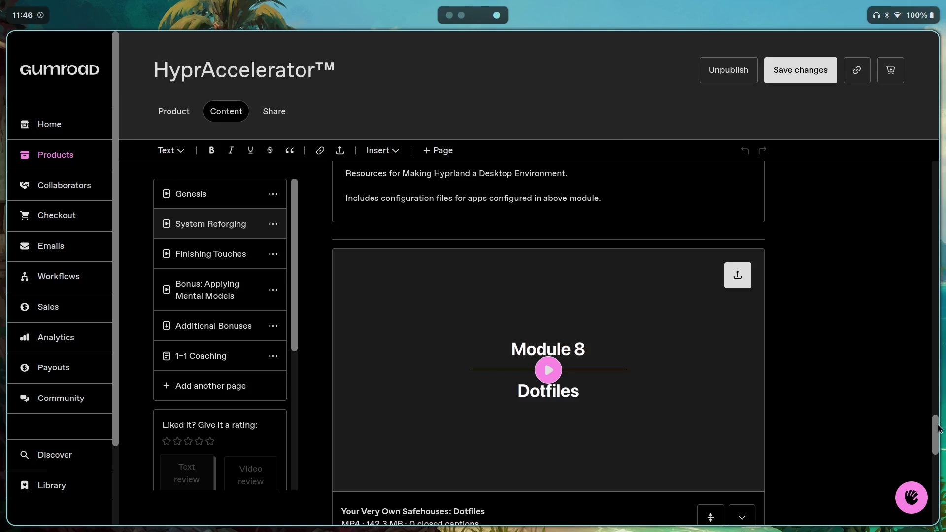
pyautogui.scroll(-10, 938, 425)
pyautogui.scroll(8, 941, 413)
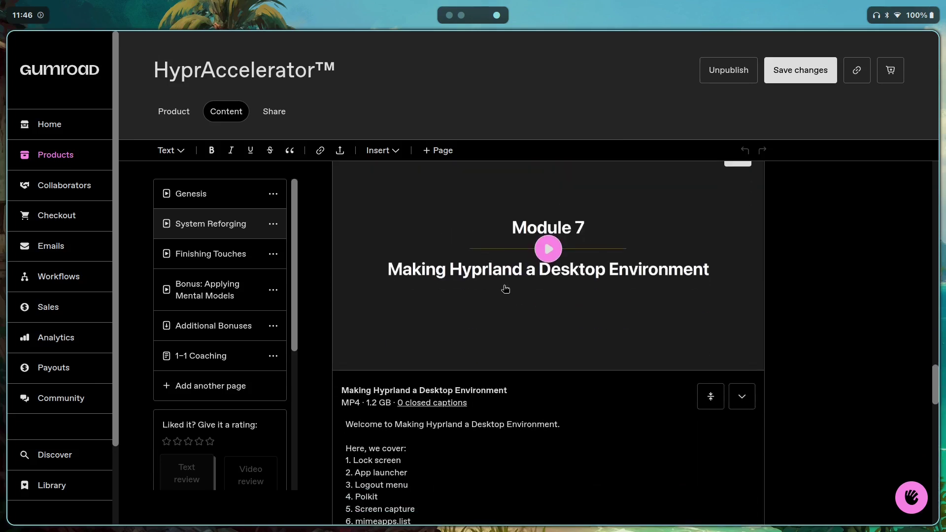
pyautogui.scroll(-3, 939, 388)
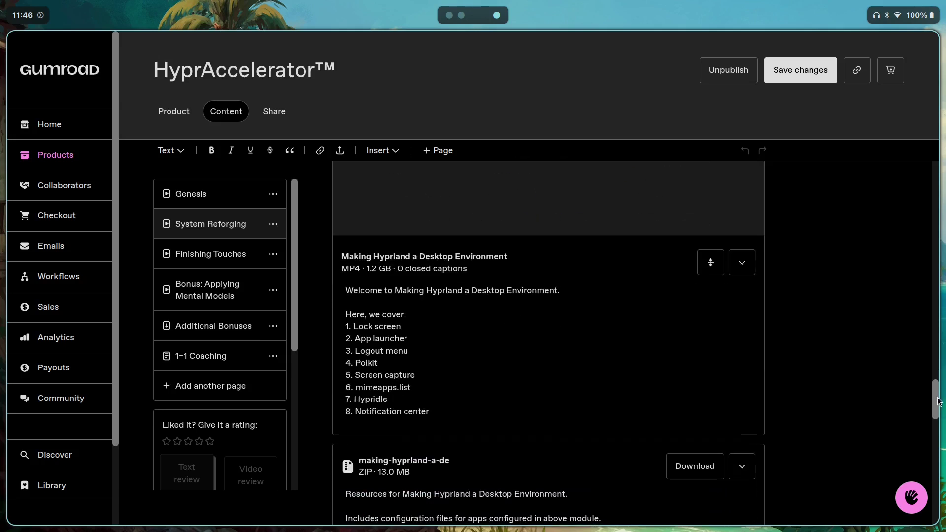
pyautogui.scroll(1, 939, 402)
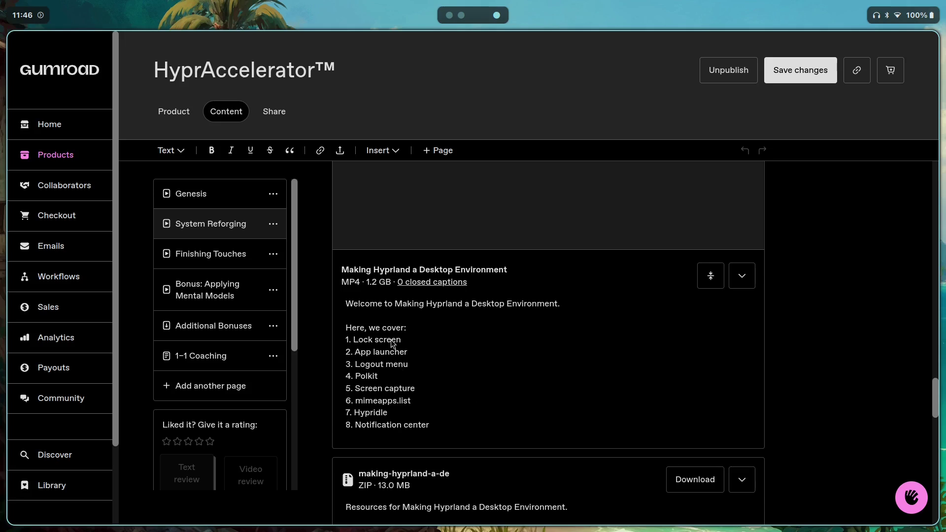
pyautogui.scroll(1, 690, 390)
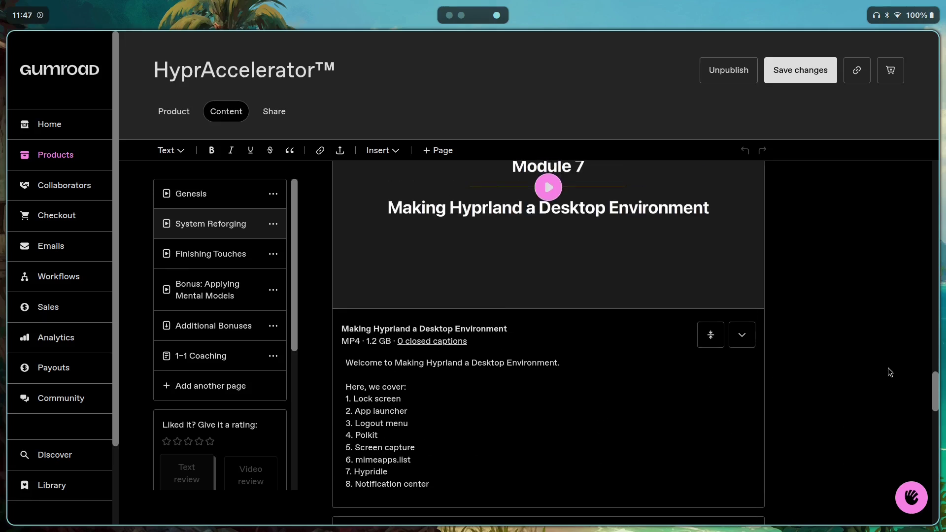
# - Return to the Rofi rules in windowrules.conf and toggle the Rofi launcher to demonstrate its dimaround and blur effects
pyautogui.press('super+2')
pyautogui.hotkey('shift', 'g')
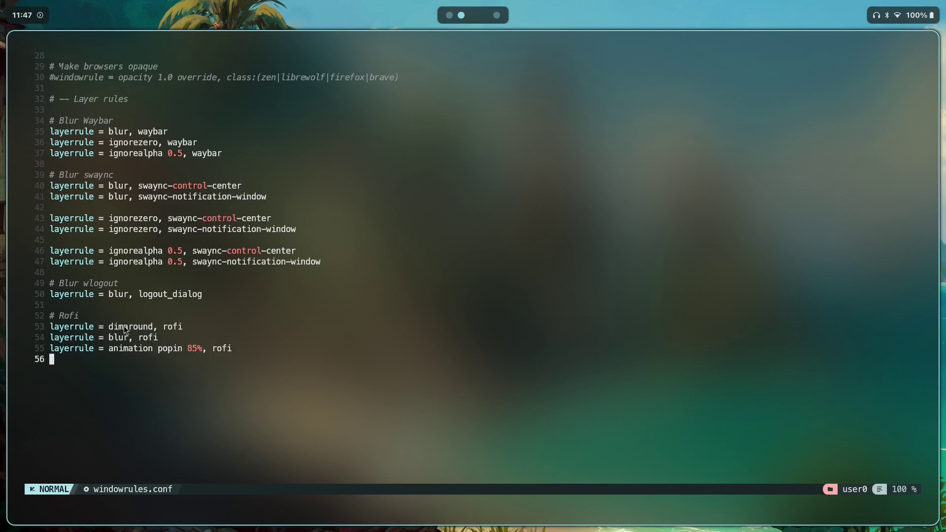
pyautogui.press('super+space')
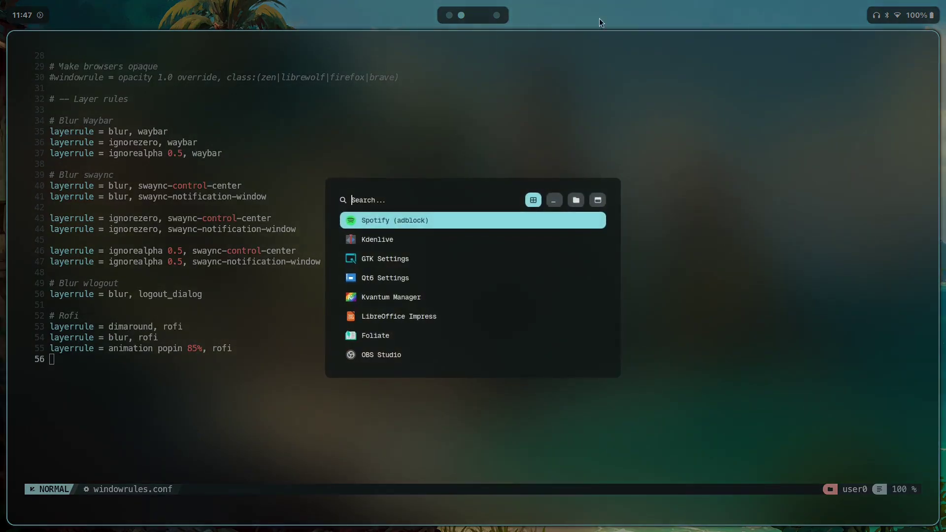
pyautogui.press('Escape')
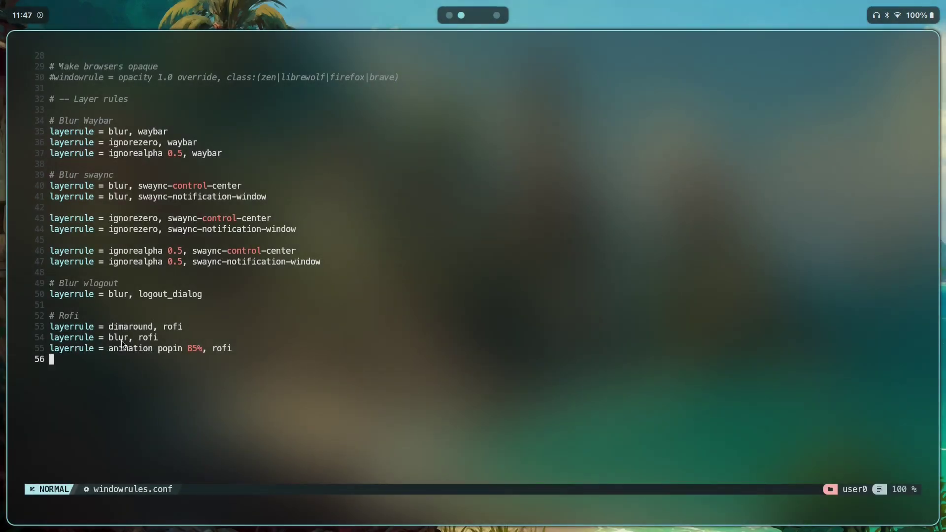
pyautogui.press('super+space')
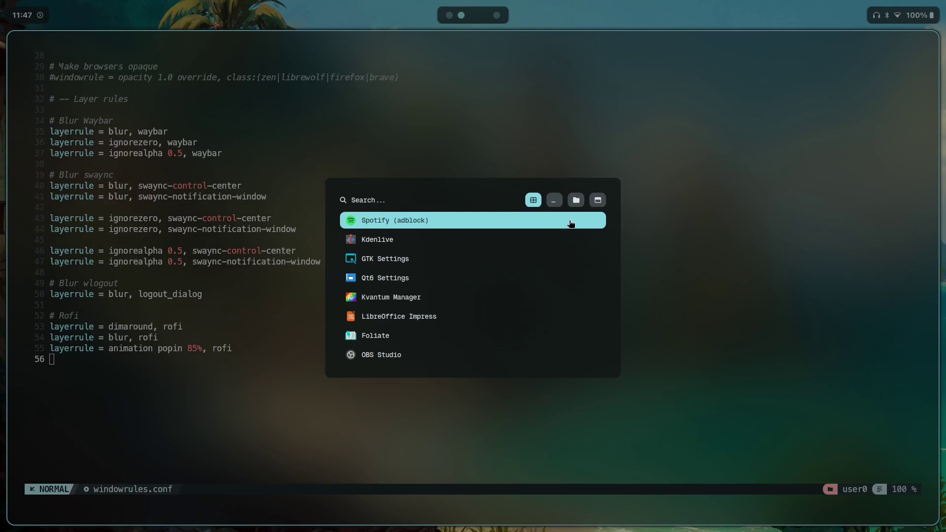
pyautogui.press('Escape')
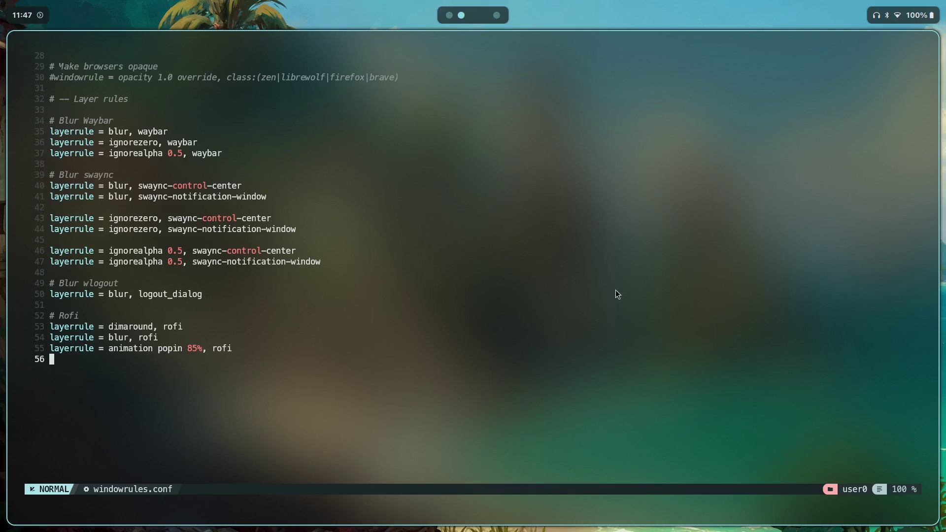
pyautogui.press('super+space')
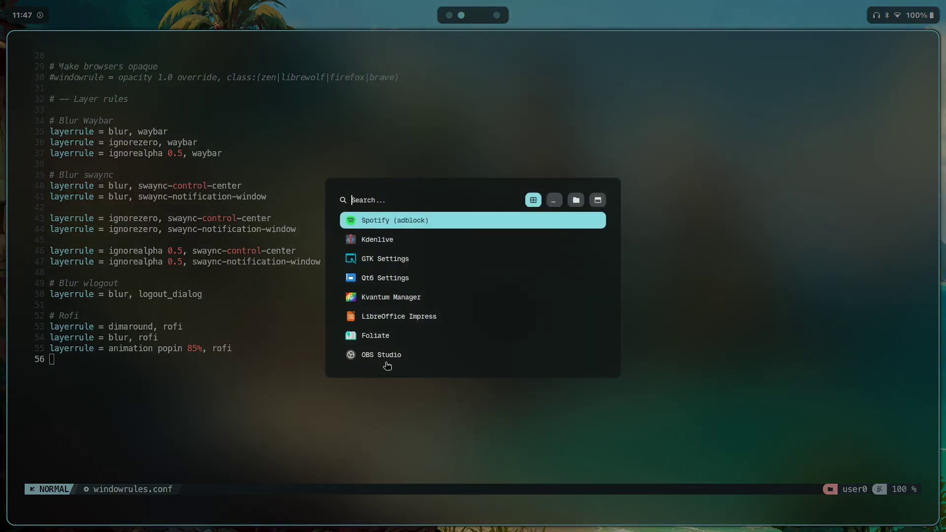
pyautogui.press('Escape')
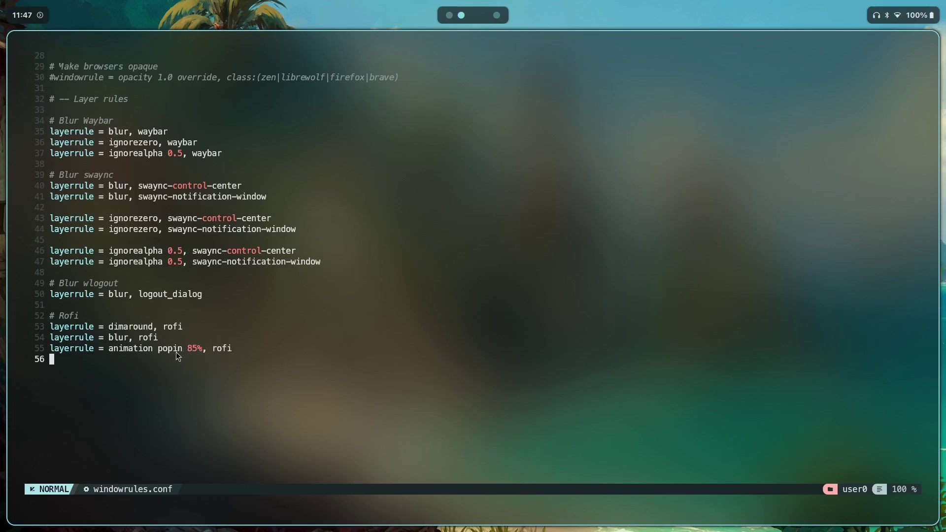
# - Switch back and forth between the neighbouring workspaces to demonstrate the sliding animation, ending on the windowrules.conf workspace
pyautogui.hscroll(-3, 477, 364)
pyautogui.hscroll(3, 477, 364)
pyautogui.hscroll(-3, 477, 364)
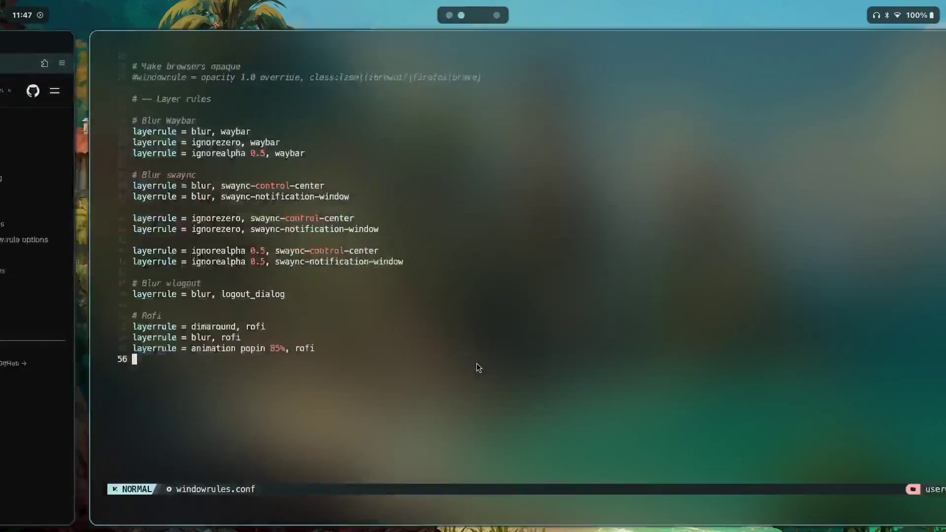
pyautogui.press('super+3')
pyautogui.press('super+2')
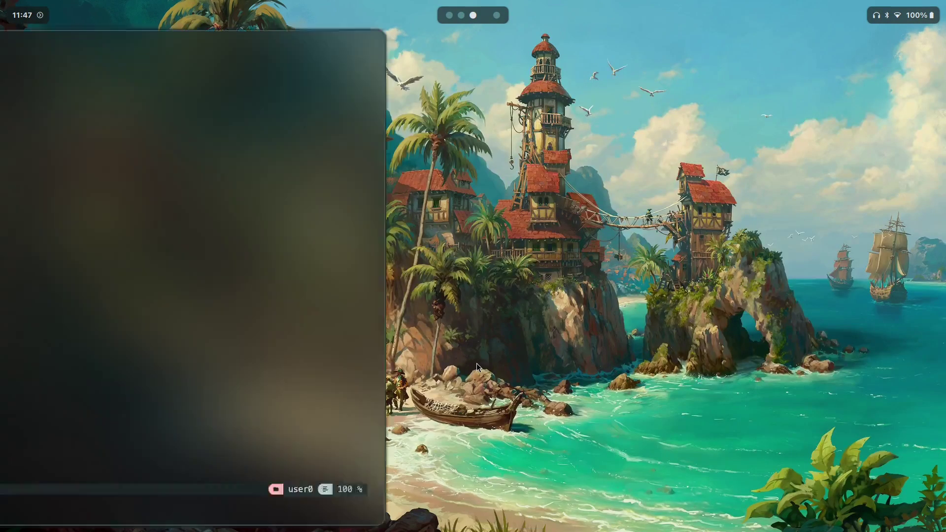
pyautogui.press('super+1')
pyautogui.press('super+2')
pyautogui.press('super+3')
pyautogui.press('super+2')
pyautogui.press('super+1')
pyautogui.press('super+2')
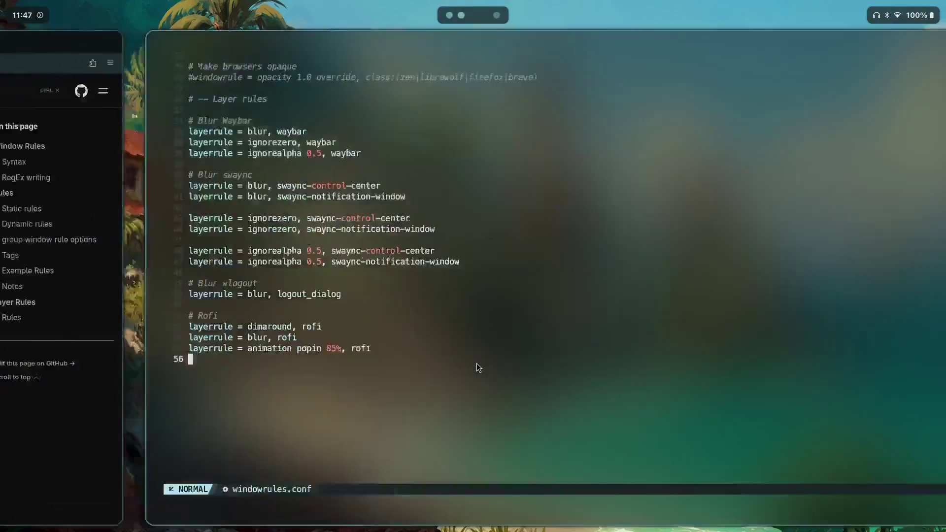
pyautogui.press('super+3')
pyautogui.press('super+2')
pyautogui.press('super+3')
pyautogui.press('super+2')
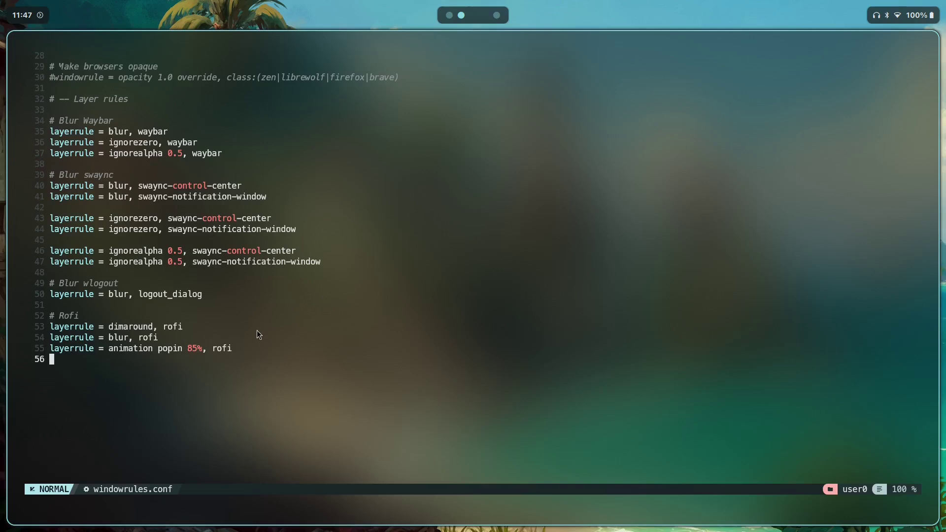
# - Open and close the Rofi launcher twice to demonstrate its popin animation
pyautogui.press('super+space')
pyautogui.press('Escape')
pyautogui.press('super+space')
pyautogui.press('Escape')
# - Comment out the dimaround layer rule for rofi, save windowrules.conf and preview the launcher
pyautogui.press('Escape')
pyautogui.click(170, 353)
pyautogui.press('k')
pyautogui.press('k')
pyautogui.write('0')
pyautogui.write('#')
pyautogui.press('Escape')
pyautogui.write('j')
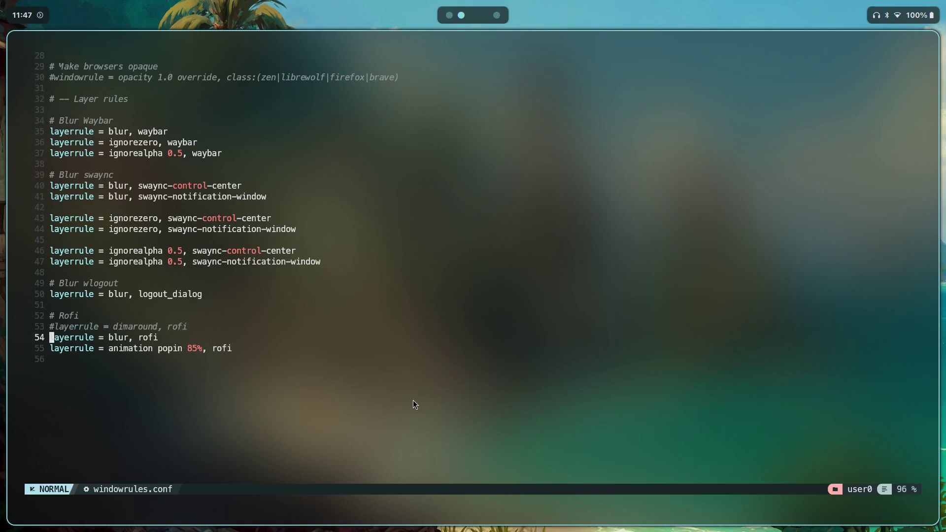
pyautogui.write(':w')
pyautogui.press('Return')
pyautogui.press('super+space')
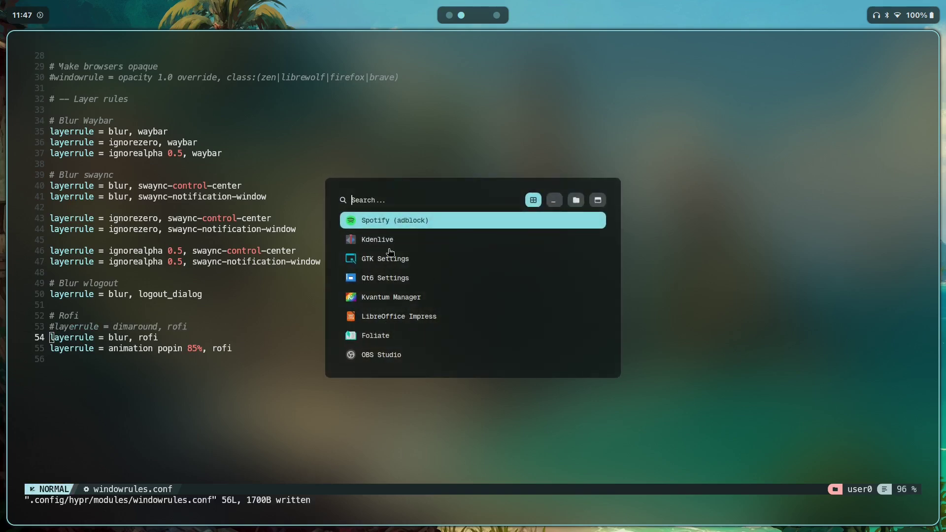
pyautogui.press('Escape')
# - Replace popin 85% with slide in the rofi animation rule, save the file and preview the launcher
pyautogui.press('j')
pyautogui.press('w')
pyautogui.press('w')
pyautogui.press('w')
pyautogui.press('v')
pyautogui.press('e')
pyautogui.press('e')
pyautogui.write('dl')
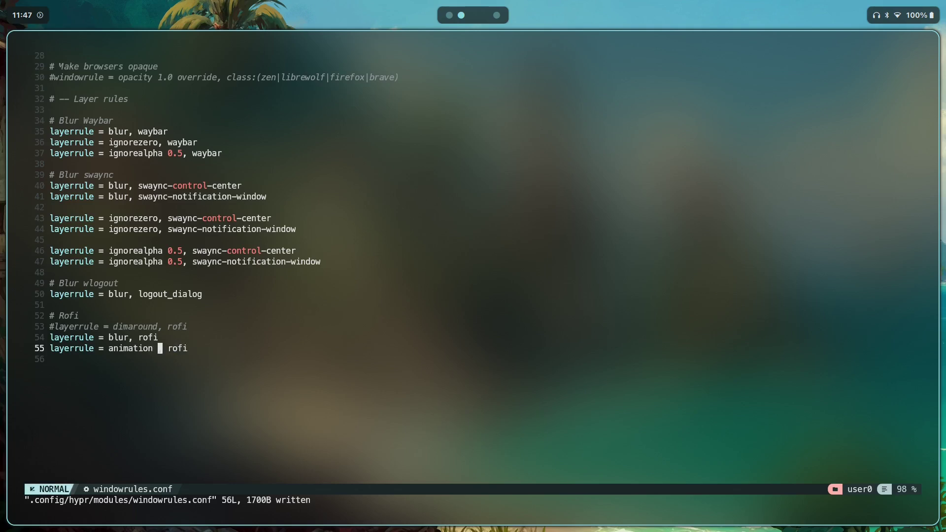
pyautogui.write('islide')
pyautogui.press('Escape')
pyautogui.write('j:w')
pyautogui.press('Return')
pyautogui.press('super+space')
pyautogui.press('Escape')
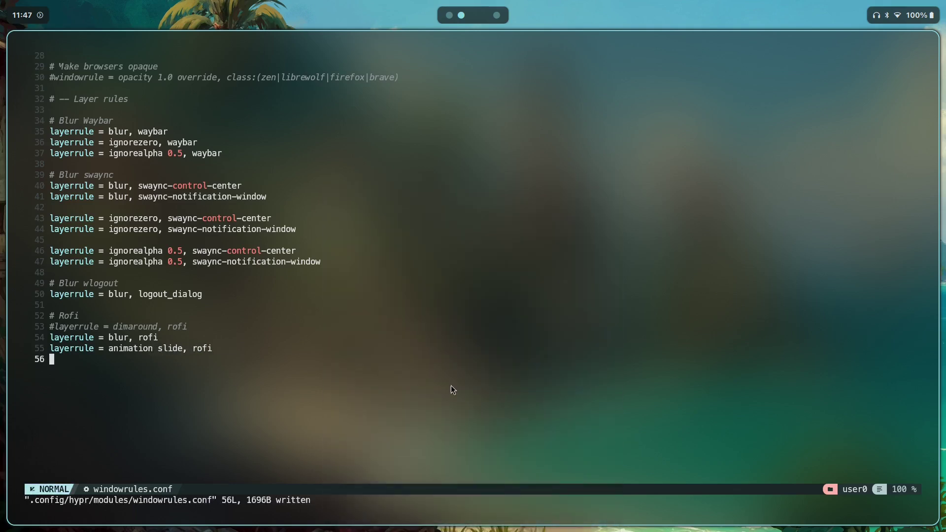
# - Preview the slide again, set the rofi animation rule to slide top, save the file and test the launcher
pyautogui.press('k')
pyautogui.press('super+space')
pyautogui.press('Escape')
pyautogui.write('a top')
pyautogui.press('Escape')
pyautogui.write('j:w')
pyautogui.press('Return')
pyautogui.press('super+space')
pyautogui.press('Escape')
# - Change the rofi animation direction to left, save windowrules.conf and preview the launcher
pyautogui.write('kbciwleft')
pyautogui.press('Escape')
pyautogui.write(':w')
pyautogui.press('Return')
pyautogui.press('super+space')
pyautogui.press('Escape')
# - Change the rofi animation rule to slide right, save windowrules.conf and open the launcher to preview it
pyautogui.write('wright')
pyautogui.press('Escape')
pyautogui.write(':w')
pyautogui.press('super+space')
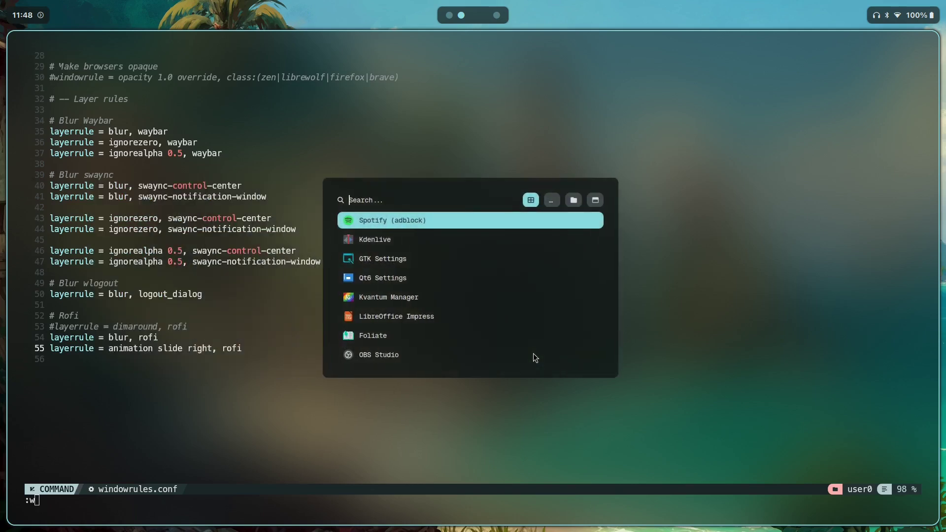
pyautogui.press('Escape')
pyautogui.press('Return')
pyautogui.press('super+space')
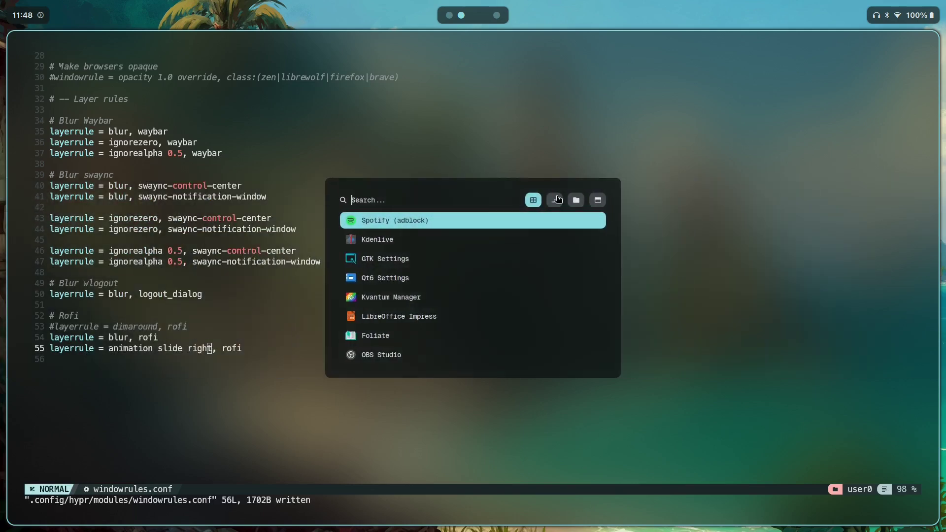
# - Set the rofi animation rule to slide left, save windowrules.conf and preview the launcher
pyautogui.press('Escape')
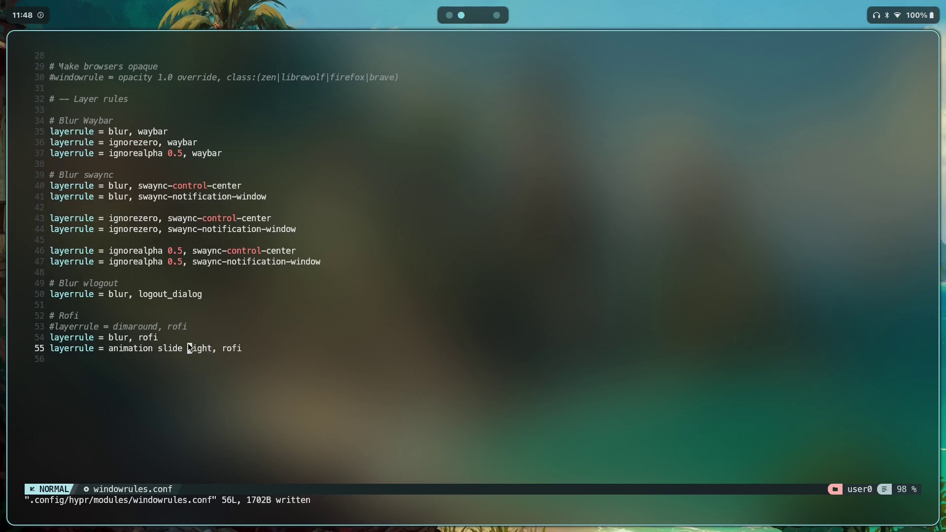
pyautogui.write('wleft')
pyautogui.press('Escape')
pyautogui.write('j:w')
pyautogui.press('Return')
pyautogui.press('super+space')
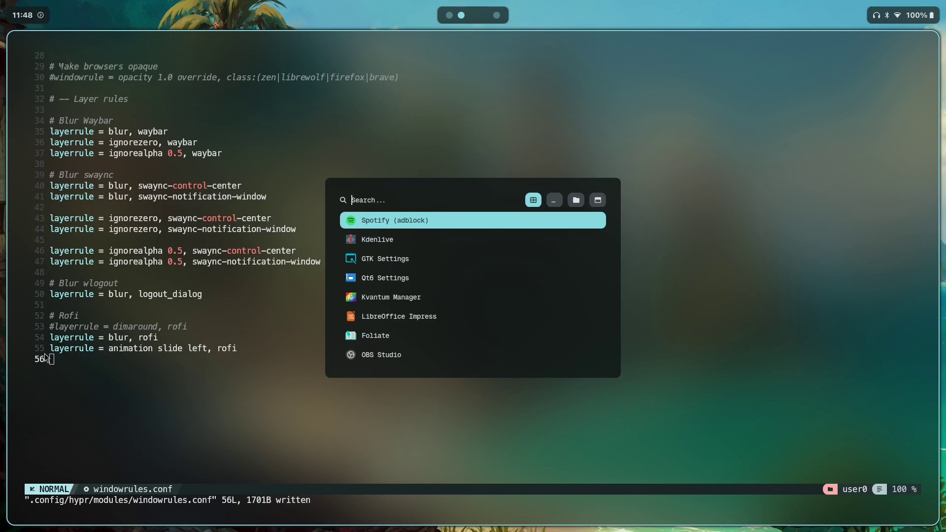
pyautogui.press('Escape')
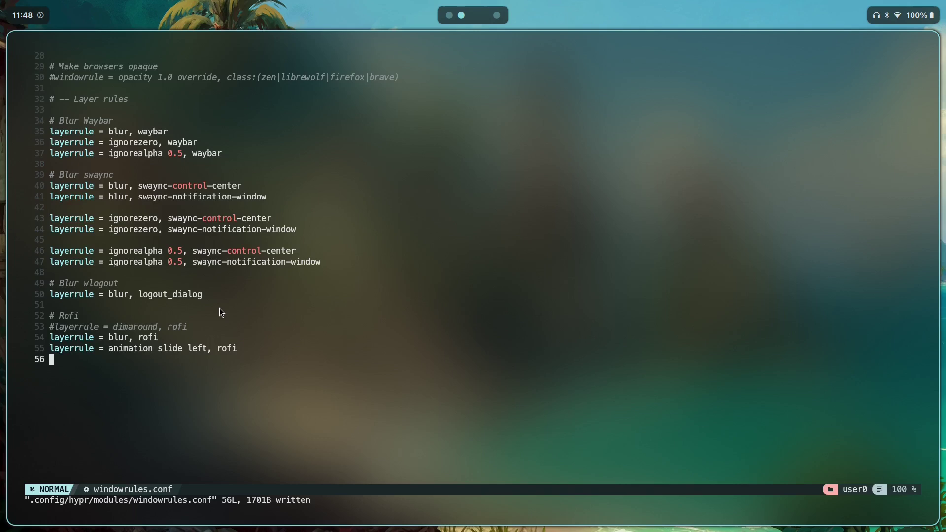
# - Replace slide left with popin 90% in the rofi animation rule, save the file and preview the launcher
pyautogui.click(176, 346)
pyautogui.press('b')
pyautogui.press('v')
pyautogui.press('w')
pyautogui.press('w')
pyautogui.write('hdiipopin ')
pyautogui.write('90%j')
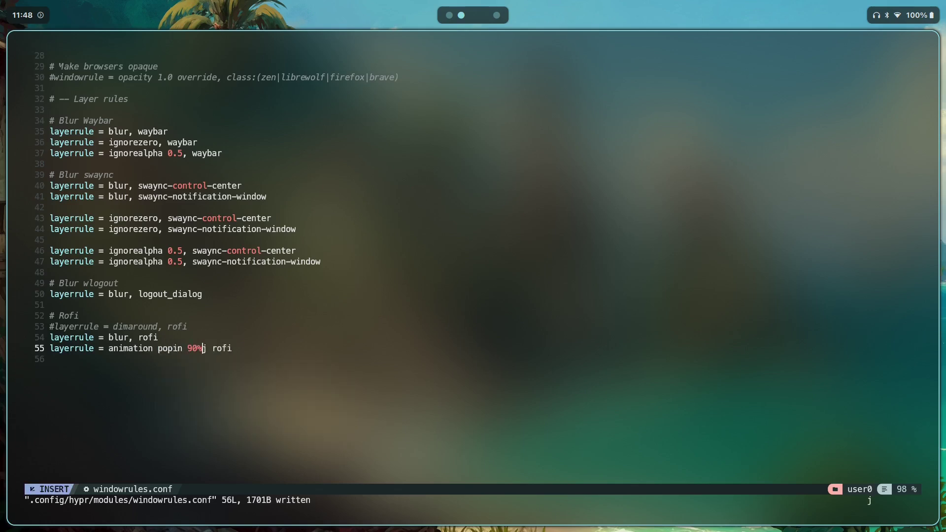
pyautogui.write('kj:w')
pyautogui.press('Return')
pyautogui.press('super+space')
pyautogui.press('Escape')
pyautogui.press('super+d')
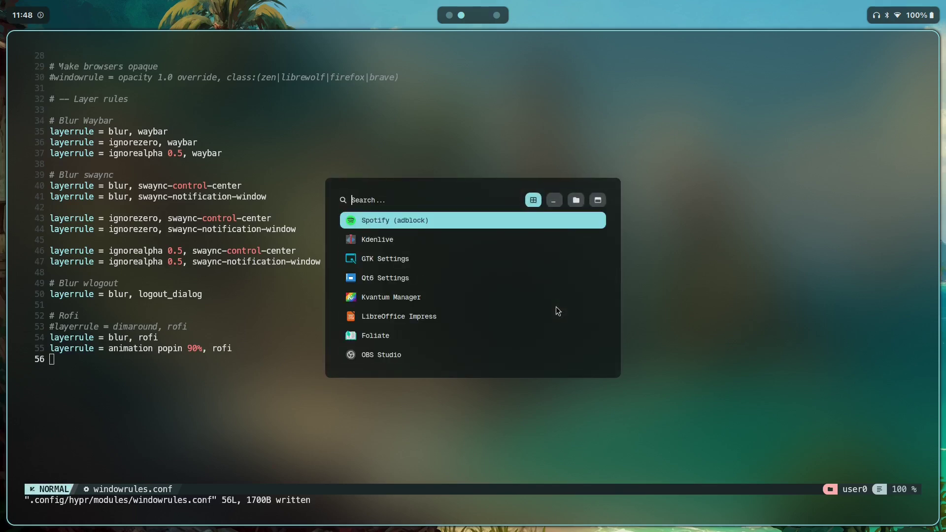
pyautogui.press('Escape')
# - Uncomment the dimaround rule for rofi, save windowrules.conf and preview the dimming behind the launcher
pyautogui.click(79, 326)
pyautogui.write('0xj:w')
pyautogui.press('Return')
pyautogui.press('super+d')
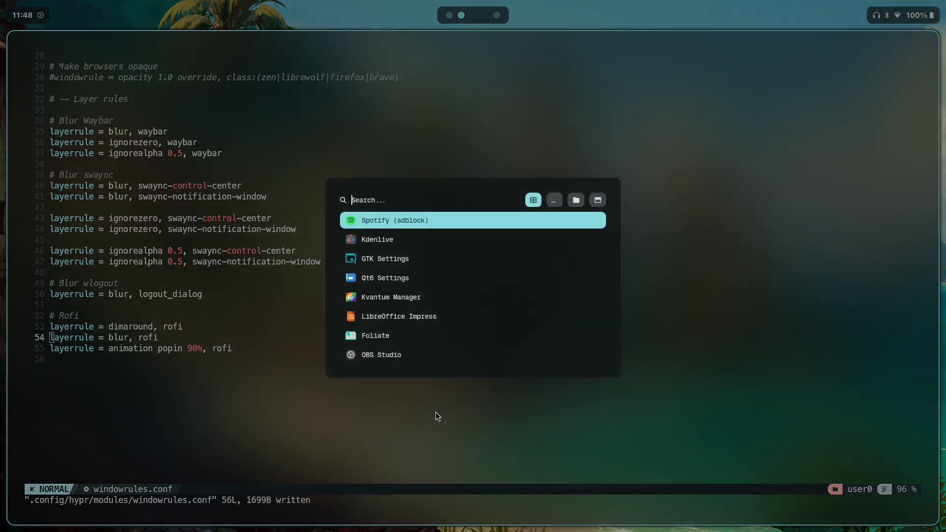
pyautogui.press('Escape')
# - Try commenting out the rofi dimaround rule, remove the comment mark again and save windowrules.conf
pyautogui.write('ki#')
pyautogui.press('Escape')
pyautogui.write('xj:w')
pyautogui.press('Return')
pyautogui.click(315, 359)
pyautogui.scroll(9, 360, 331)
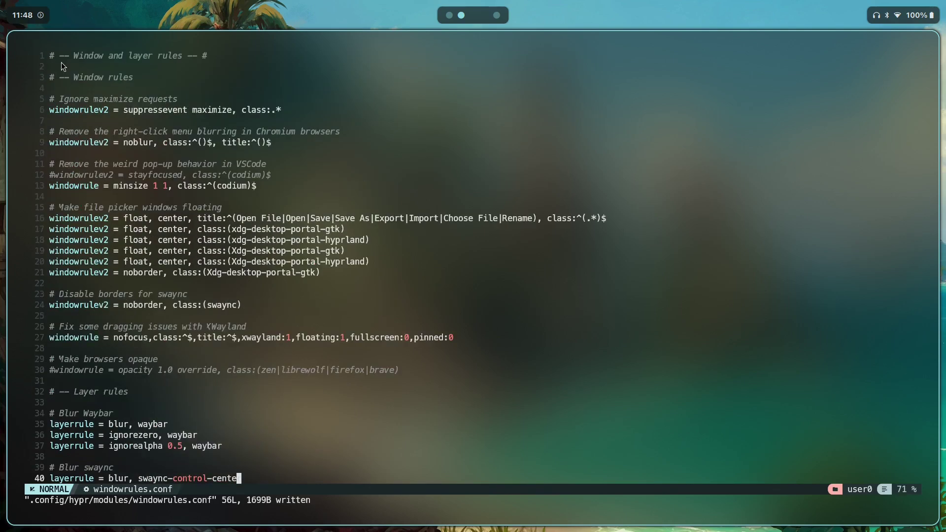
# - Switch to the Hyprland Wiki in the browser and go to the Window Rules section
pyautogui.scroll(-5, 227, 232)
pyautogui.press('super+1')
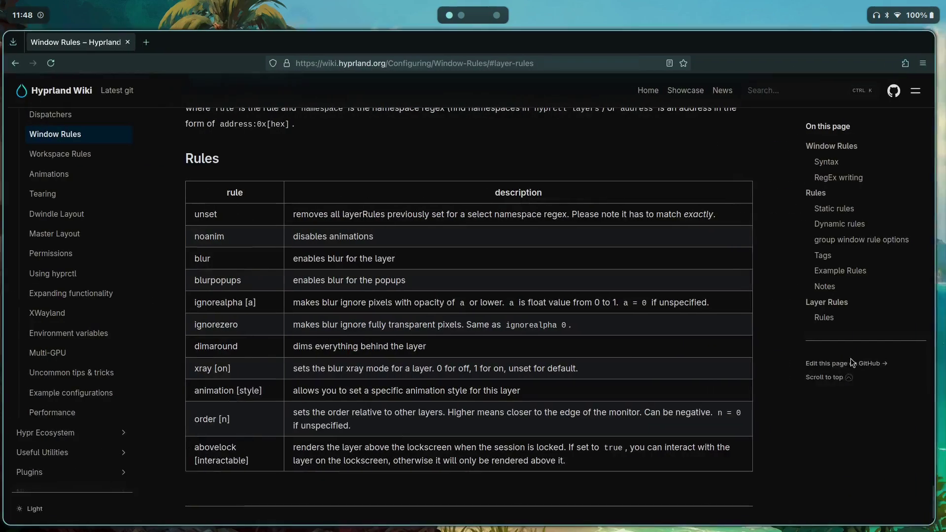
pyautogui.click(837, 149)
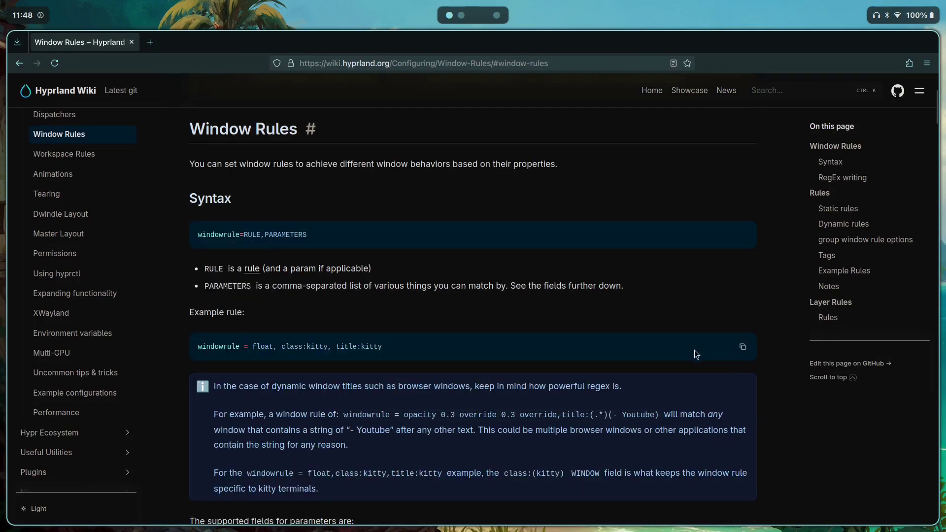
pyautogui.scroll(3, 484, 274)
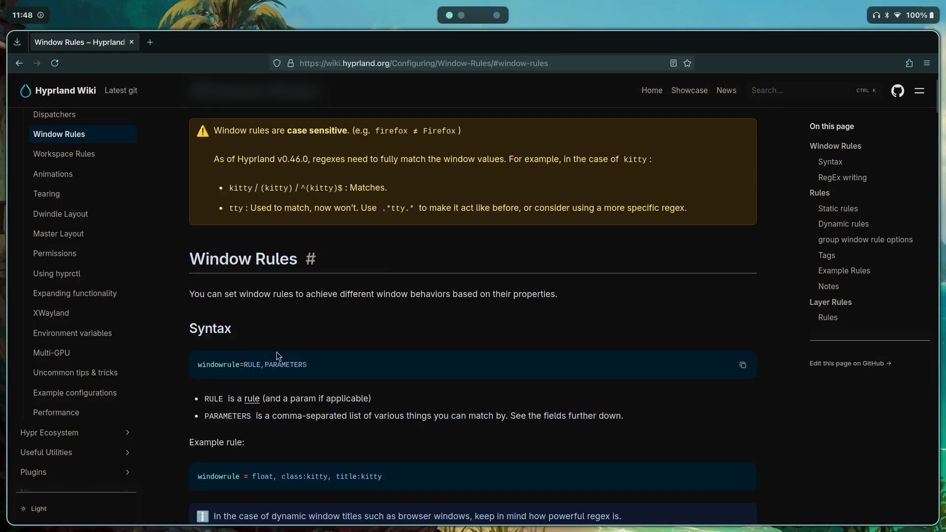
pyautogui.scroll(-2, 451, 325)
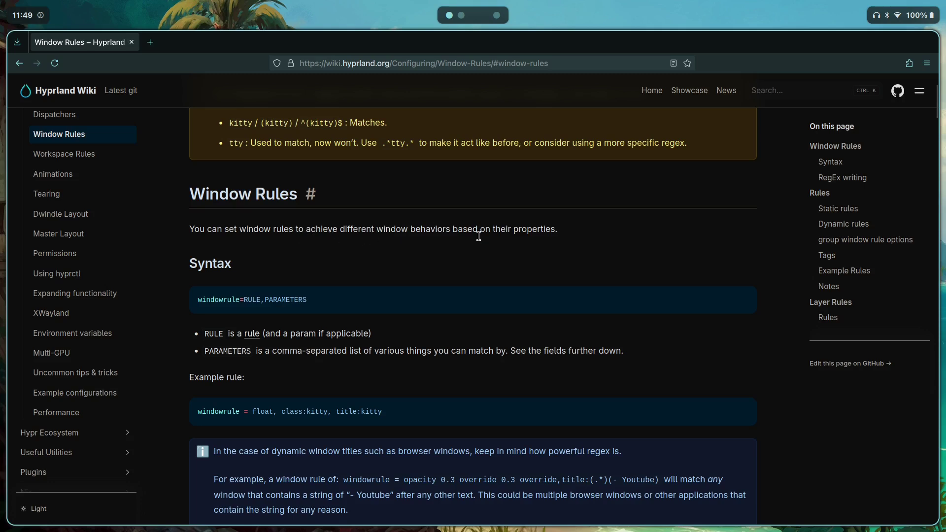
# - Return to windowrules.conf and examine the float, center values and title condition of the file picker rules
pyautogui.press('super+2')
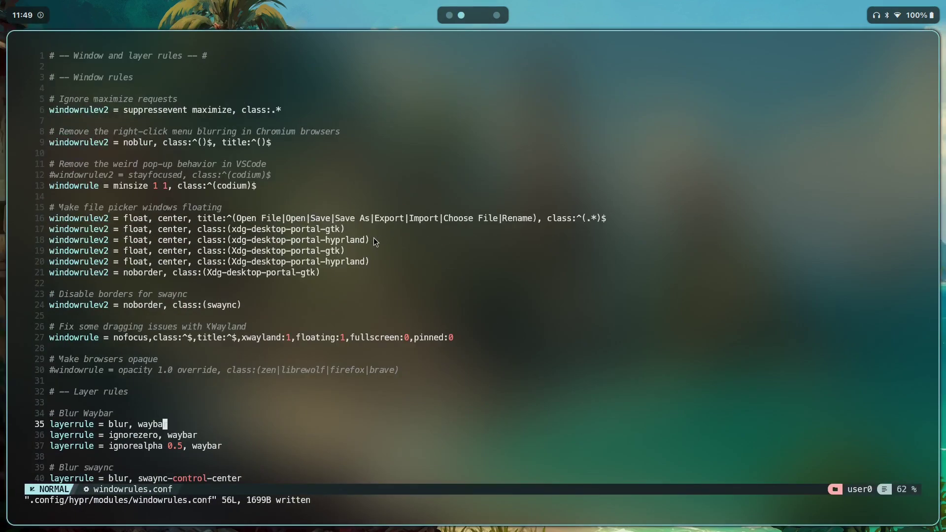
pyautogui.moveTo(200, 218); pyautogui.dragTo(286, 230)
pyautogui.click(309, 230)
pyautogui.moveTo(123, 211); pyautogui.dragTo(200, 255)
pyautogui.click(199, 254)
# - Switch to the wiki and read the windowrule syntax, covering RULE, PARAMETERS and the kitty example rule
pyautogui.press('super+1')
pyautogui.scroll(-2, 585, 304)
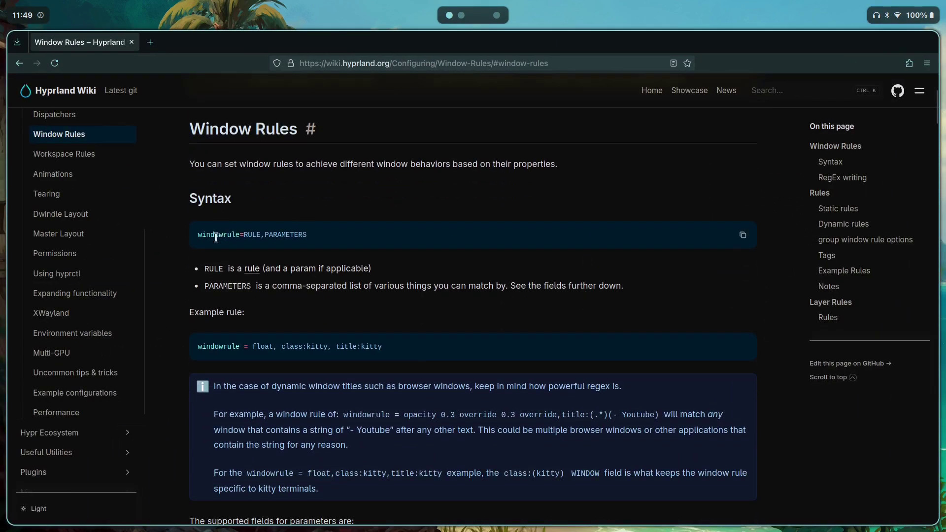
pyautogui.moveTo(245, 240); pyautogui.dragTo(309, 239)
pyautogui.click(568, 269)
pyautogui.scroll(-2, 266, 195)
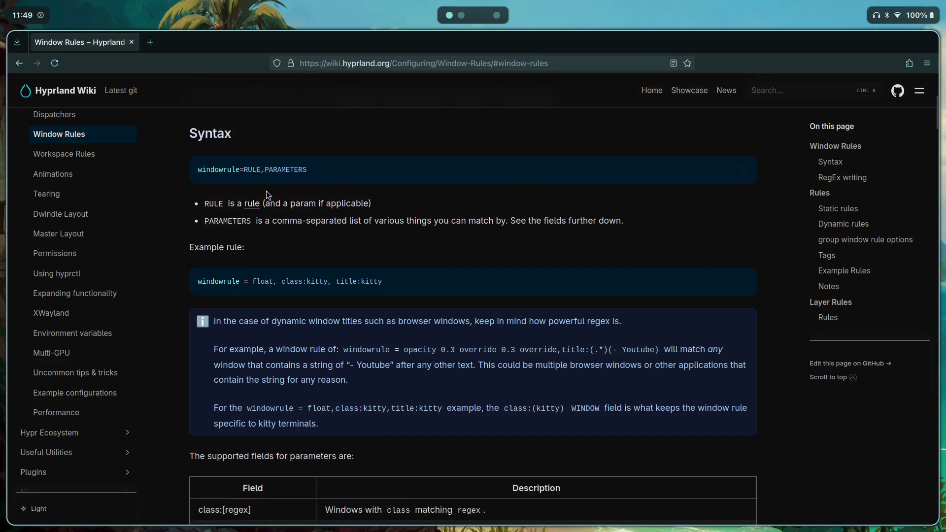
pyautogui.scroll(-2, 406, 239)
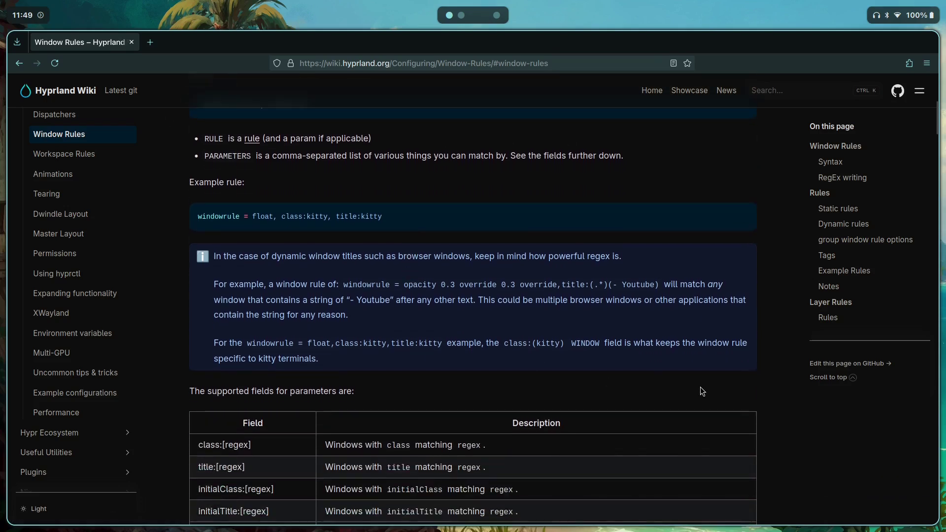
pyautogui.scroll(2, 565, 392)
pyautogui.moveTo(410, 426); pyautogui.dragTo(238, 207)
pyautogui.click(325, 224)
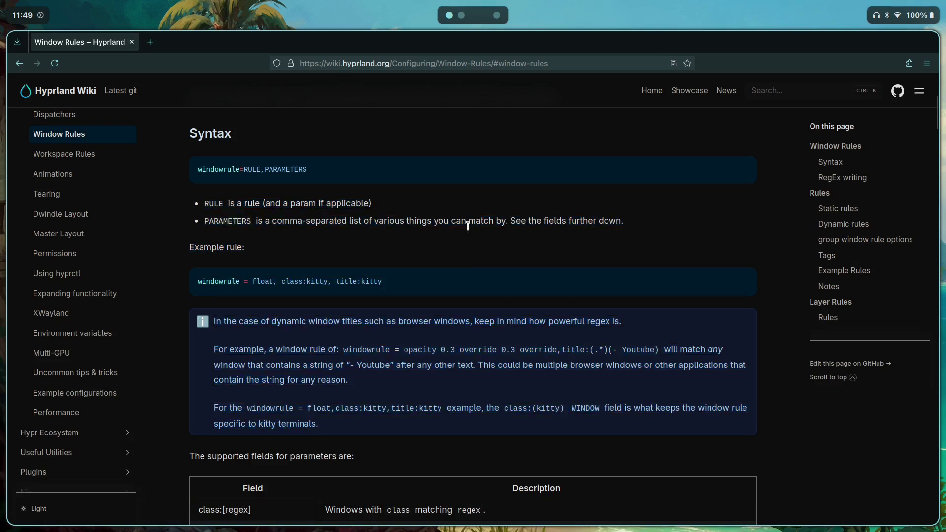
# - Examine the wiki's table of supported parameter fields, highlighting the entries from class to fullscreenstate
pyautogui.scroll(-5, 468, 226)
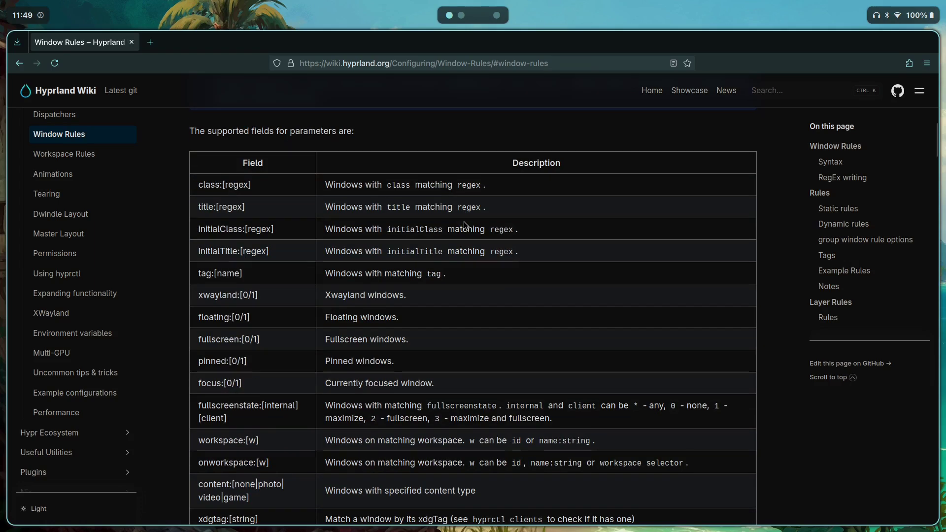
pyautogui.scroll(3, 549, 206)
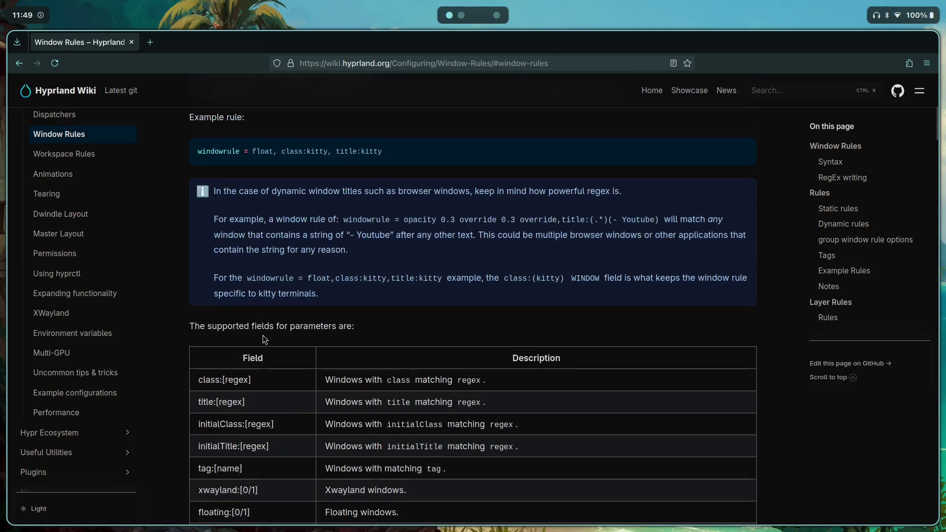
pyautogui.moveTo(295, 326); pyautogui.dragTo(347, 328)
pyautogui.click(332, 343)
pyautogui.scroll(-4, 428, 309)
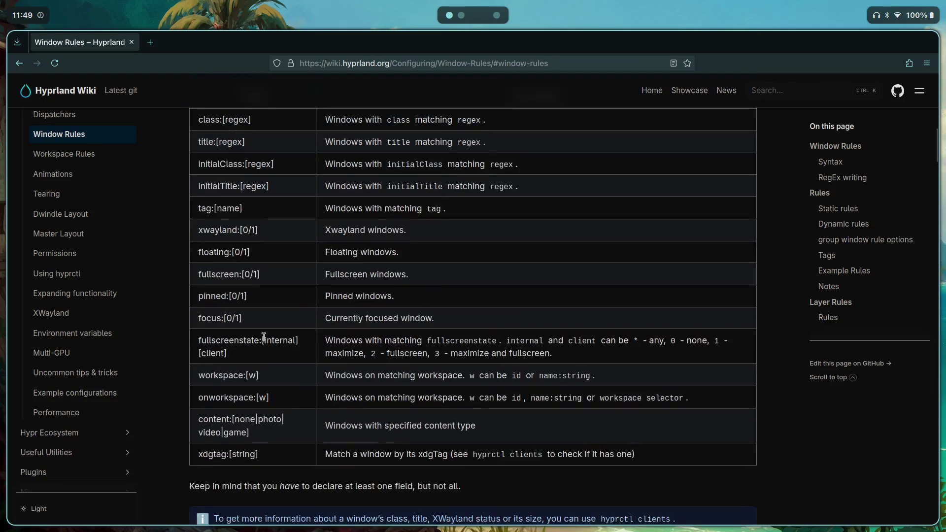
pyautogui.scroll(1, 343, 317)
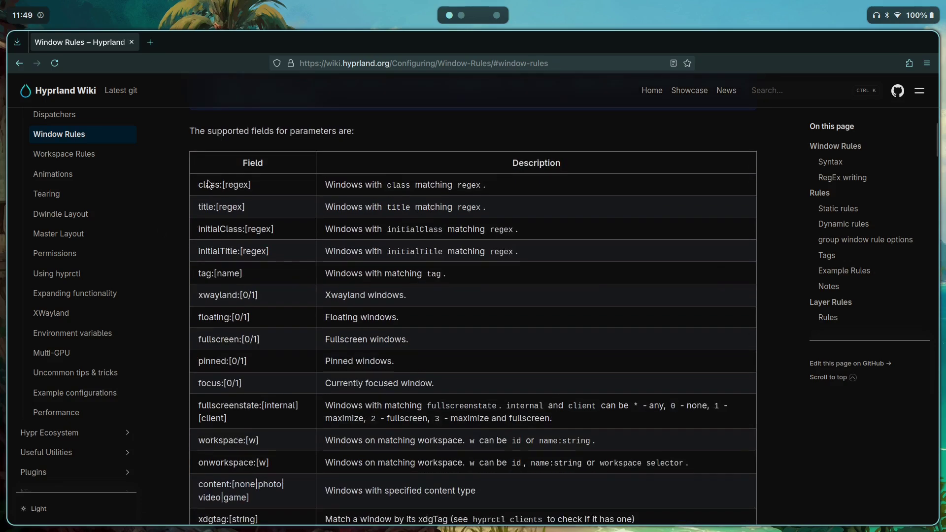
pyautogui.moveTo(198, 184); pyautogui.dragTo(298, 414)
pyautogui.click(311, 313)
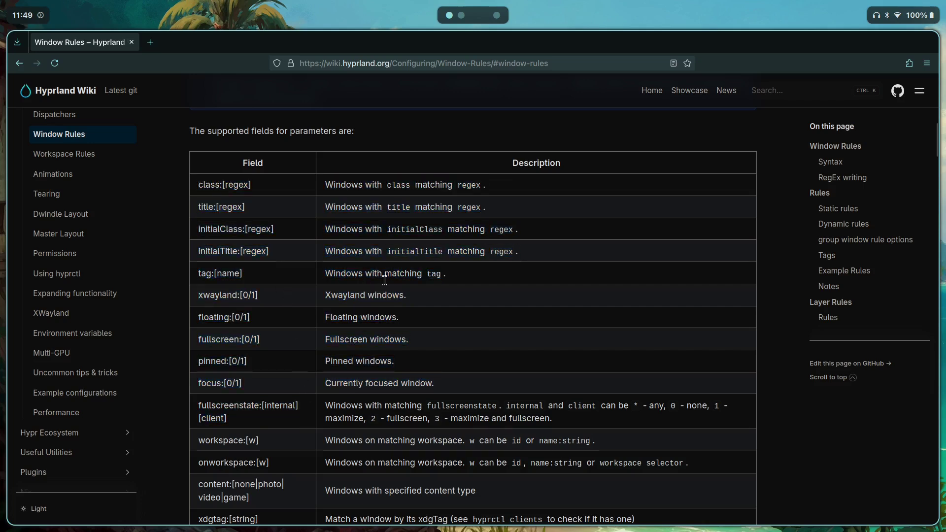
# - Examine the remaining supported parameter fields in the wiki table, down to xdgtag
pyautogui.scroll(-1, 385, 280)
pyautogui.tripleClick(204, 240)
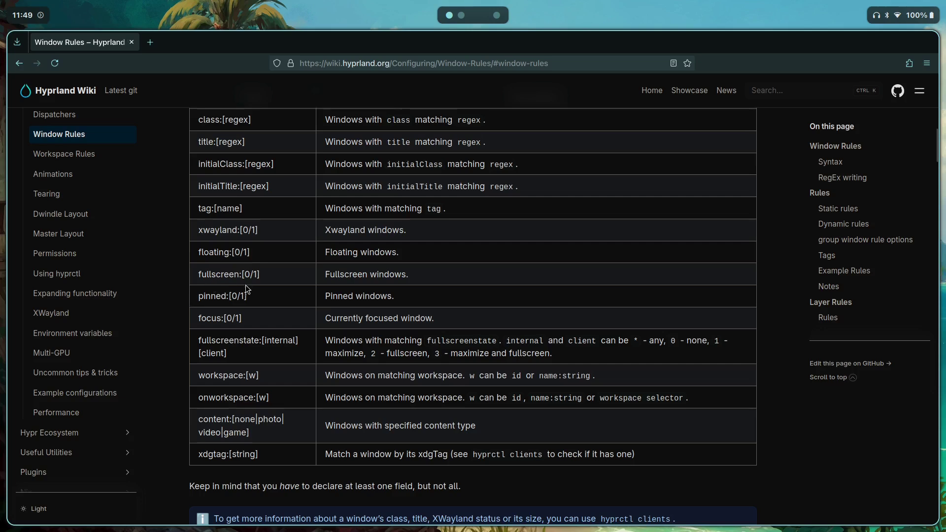
pyautogui.moveTo(261, 463); pyautogui.dragTo(196, 165)
pyautogui.click(348, 238)
pyautogui.scroll(1, 348, 237)
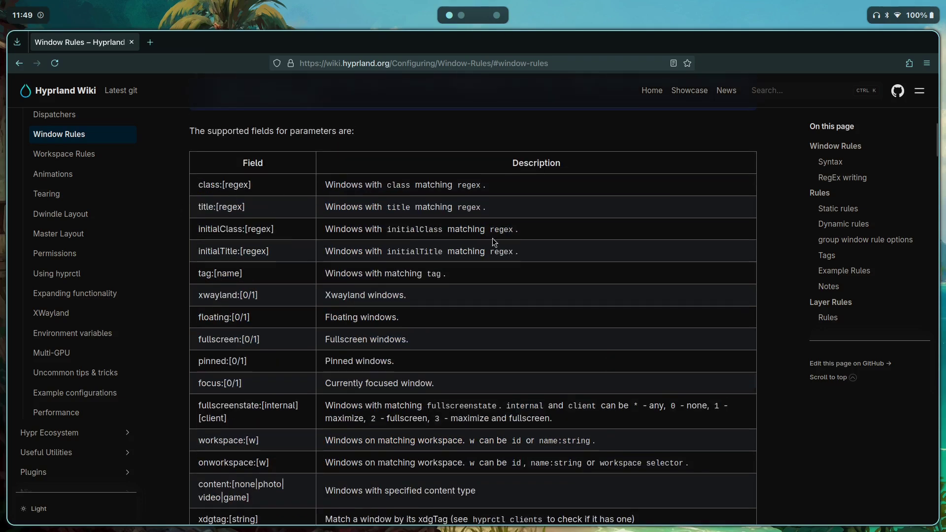
pyautogui.press('super+3')
pyautogui.press('super+1')
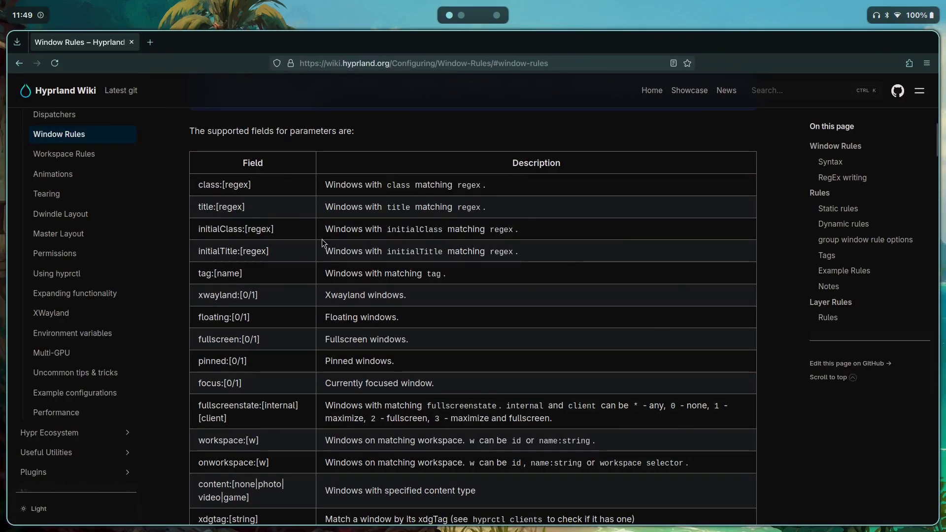
pyautogui.scroll(-2, 510, 190)
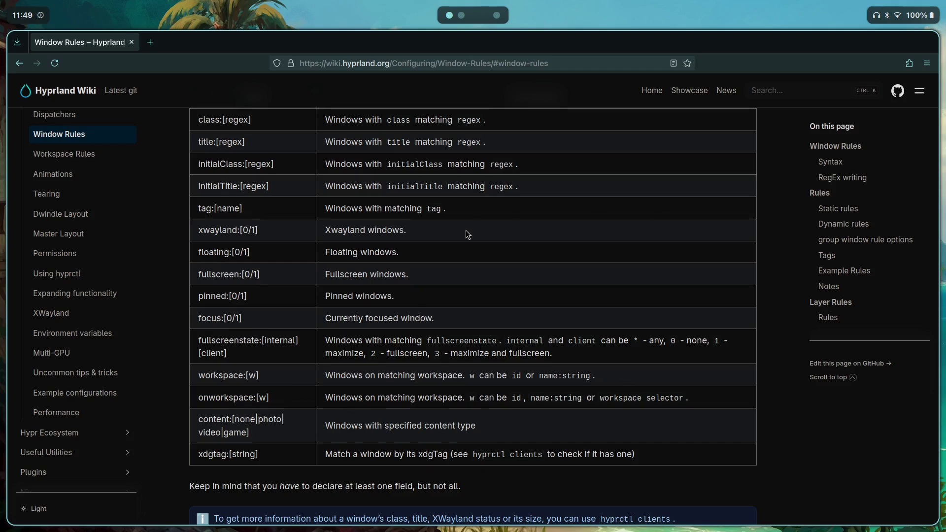
pyautogui.scroll(3, 466, 230)
pyautogui.scroll(-1, 346, 237)
pyautogui.scroll(-10, 330, 238)
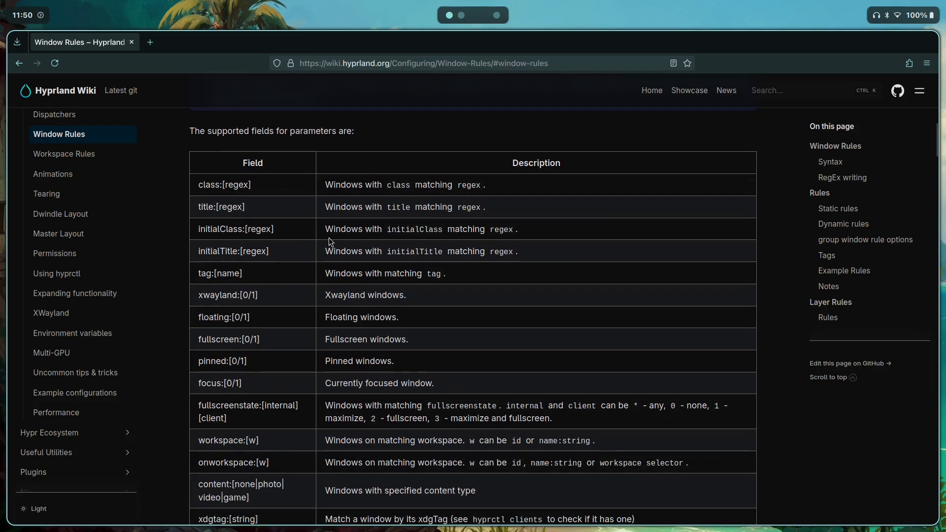
# - Read the RegEx writing section on the wiki, including the note about Google's RE2
pyautogui.scroll(-2, 477, 300)
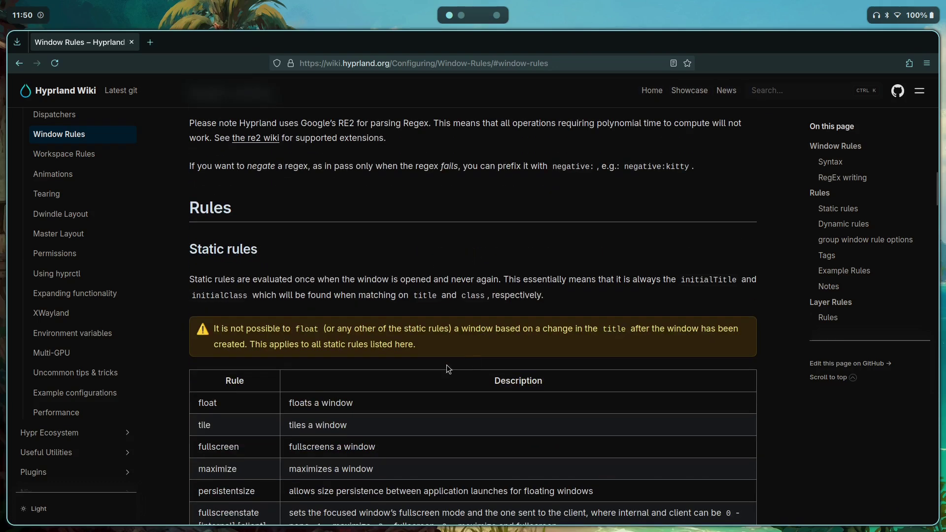
pyautogui.scroll(1, 231, 205)
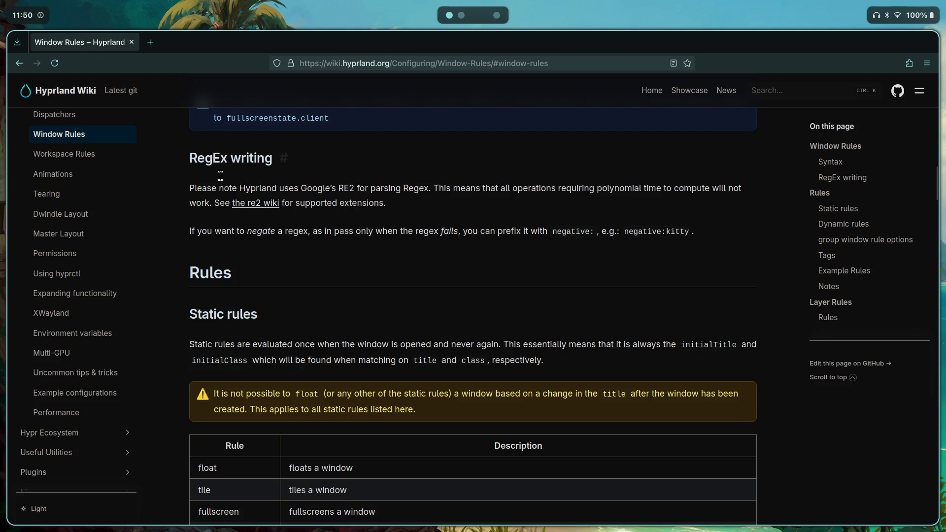
pyautogui.moveTo(350, 196); pyautogui.dragTo(357, 196)
pyautogui.click(505, 266)
# - Read through the Static rules table on the wiki, from float down to noclosefor
pyautogui.scroll(-5, 303, 203)
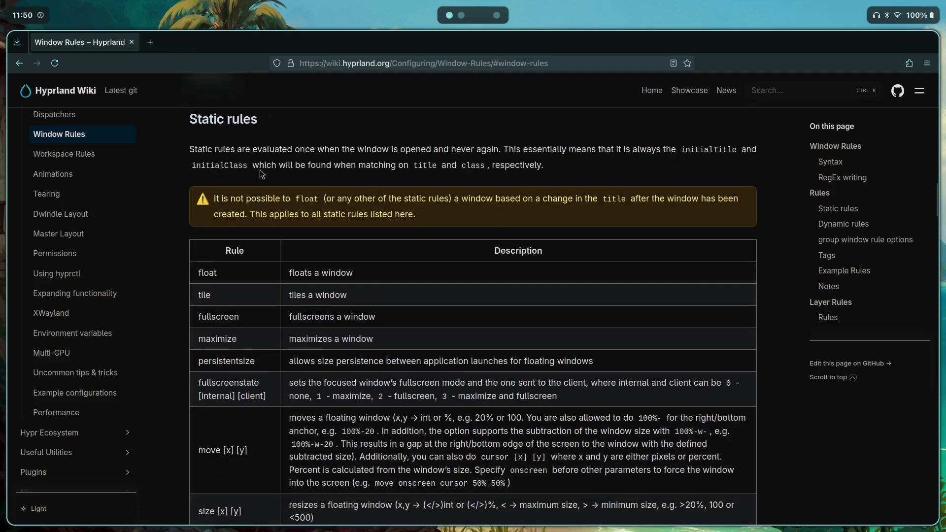
pyautogui.scroll(2, 184, 179)
pyautogui.scroll(-3, 226, 220)
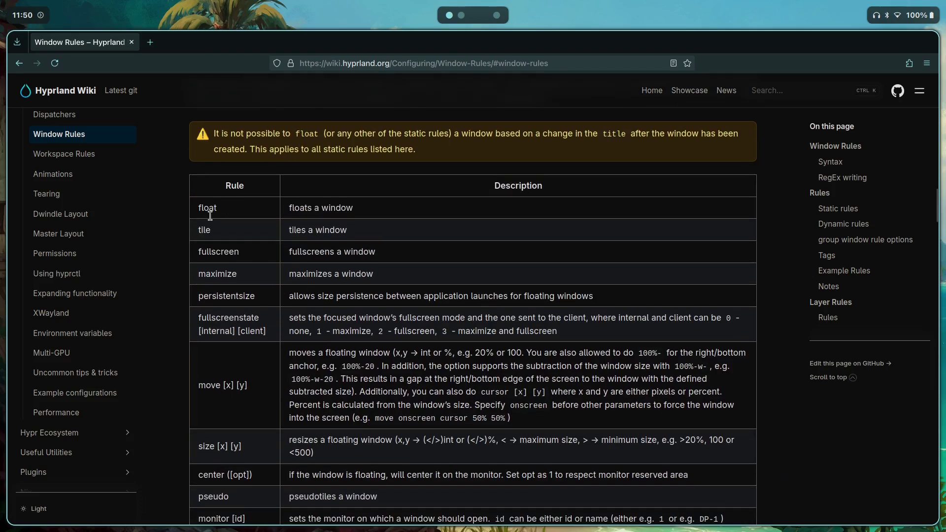
pyautogui.scroll(-6, 310, 270)
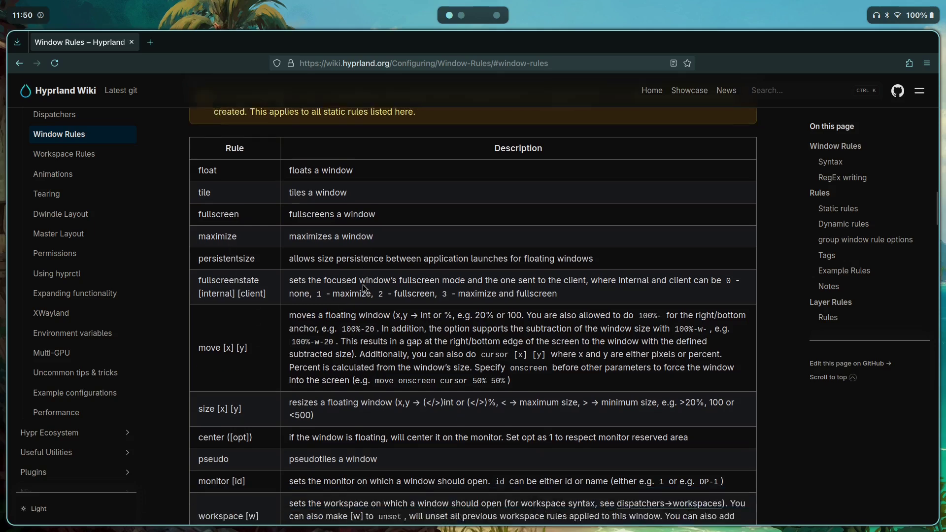
pyautogui.scroll(6, 270, 385)
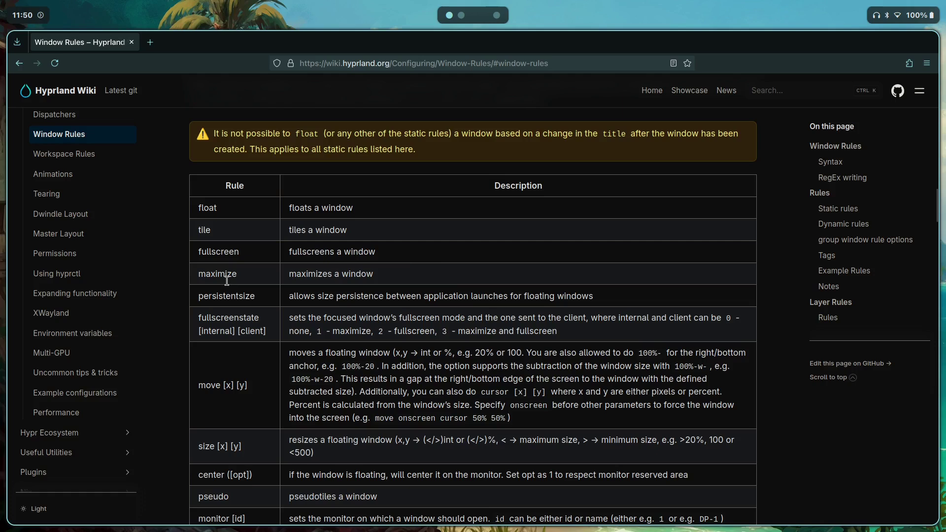
pyautogui.scroll(-5, 237, 315)
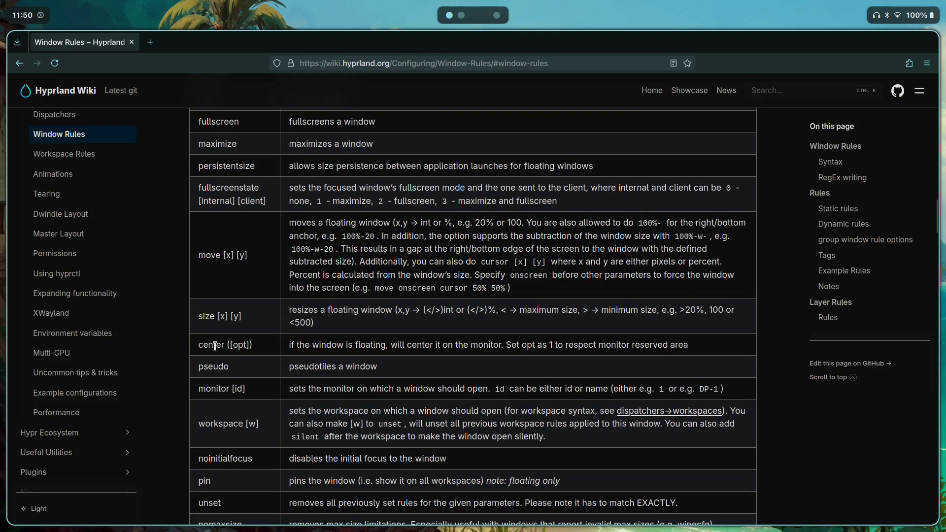
pyautogui.scroll(-5, 431, 346)
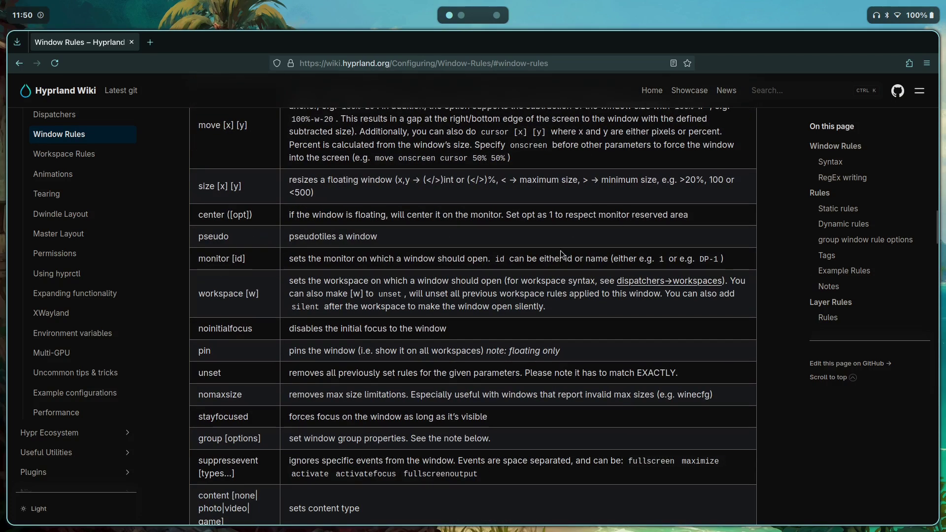
pyautogui.scroll(-3, 272, 220)
pyautogui.scroll(-2, 363, 330)
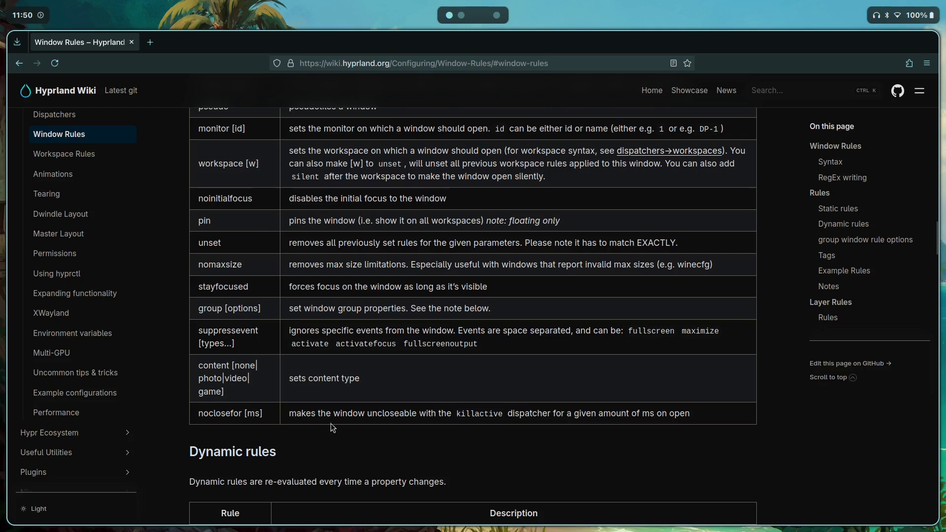
# - Read the wiki's Dynamic rules introduction, highlighting the heading, and check the layer rules at the end of windowrules.conf
pyautogui.scroll(-12, 460, 271)
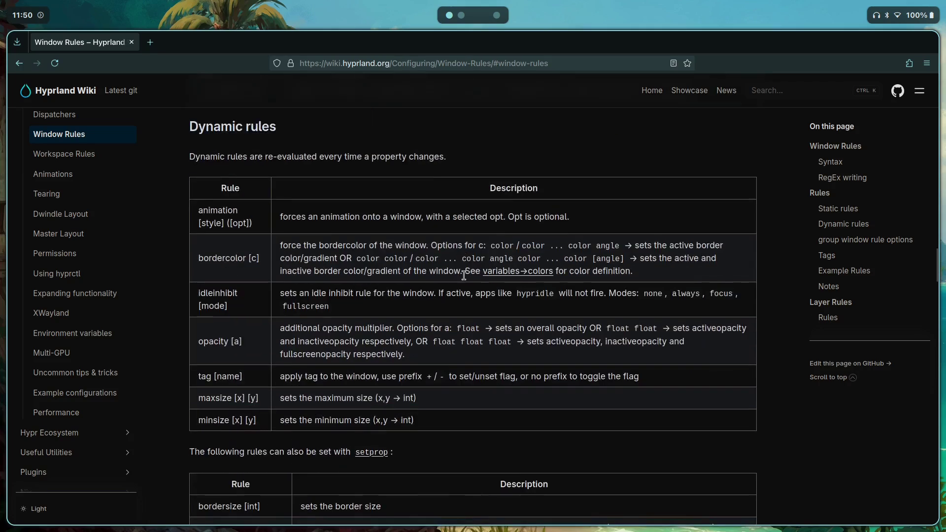
pyautogui.moveTo(192, 135); pyautogui.dragTo(260, 132)
pyautogui.click(302, 201)
pyautogui.press('super+2')
pyautogui.scroll(-9, 370, 255)
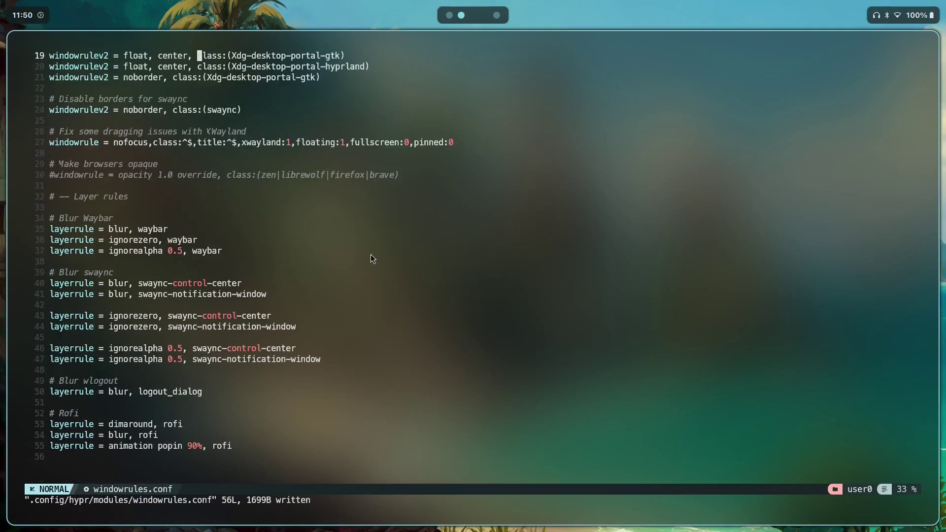
pyautogui.hotkey('shift', 'g')
pyautogui.press('super+1')
# - Read the wiki's Dynamic rules table from animation to minsize, highlighting the maxsize description
pyautogui.scroll(2, 437, 288)
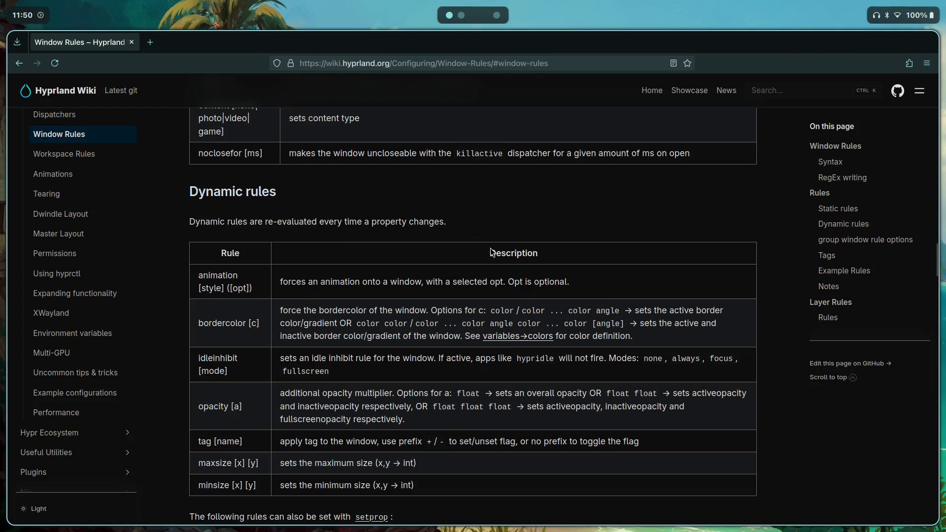
pyautogui.scroll(-2, 355, 299)
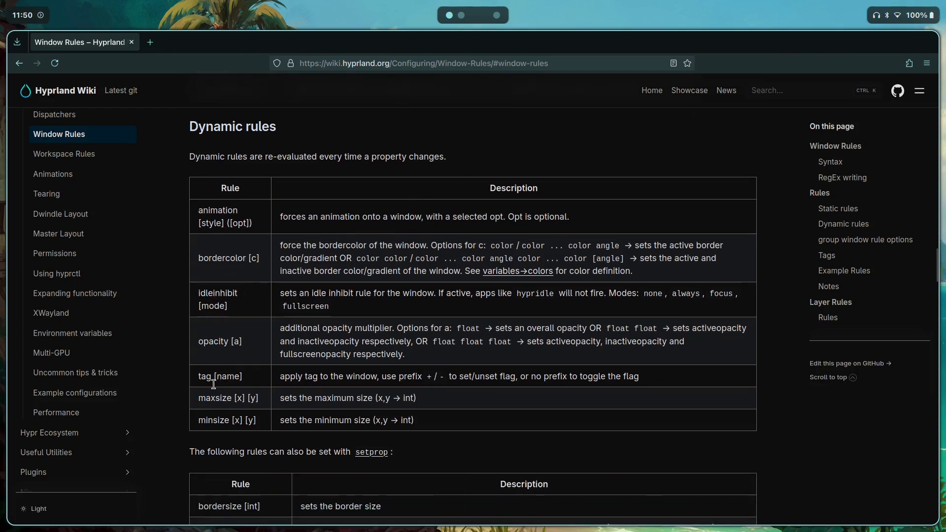
pyautogui.scroll(-4, 543, 368)
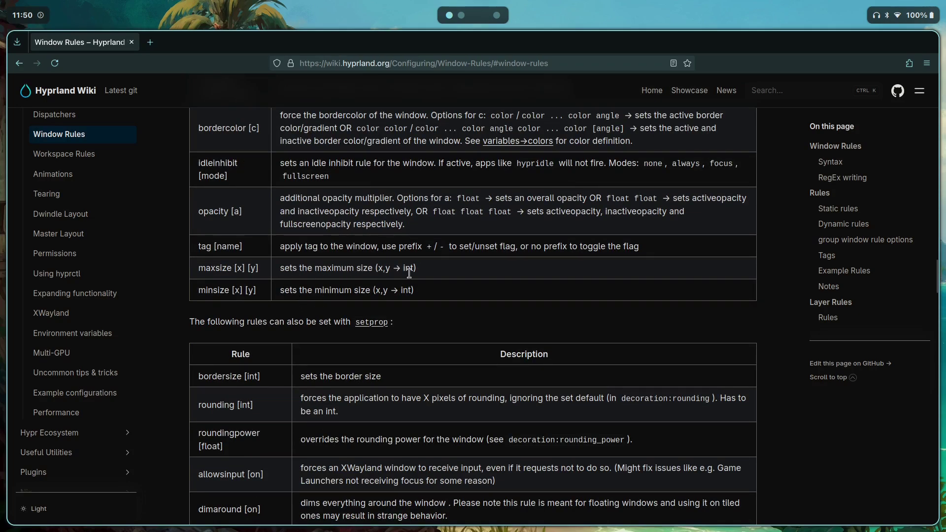
pyautogui.scroll(2, 438, 285)
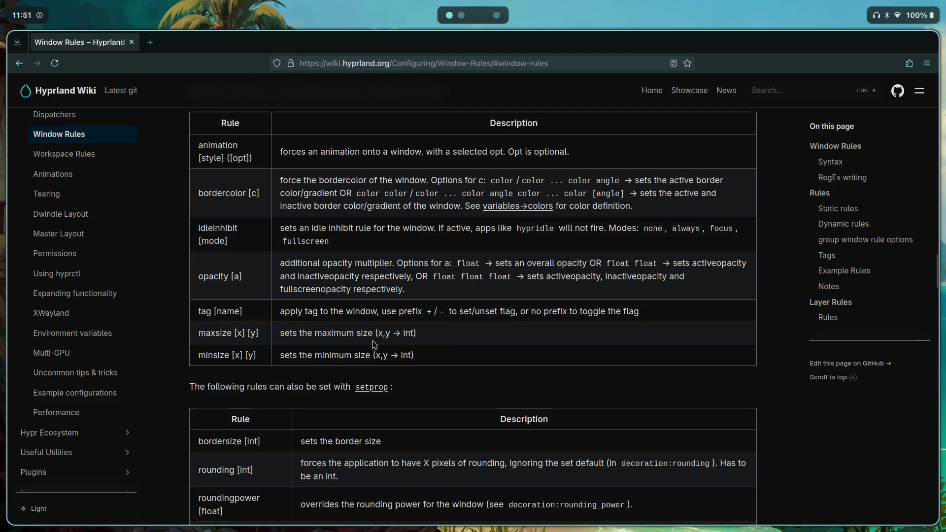
pyautogui.moveTo(423, 335); pyautogui.dragTo(295, 338)
pyautogui.click(344, 338)
pyautogui.scroll(-3, 530, 313)
pyautogui.scroll(-7, 530, 314)
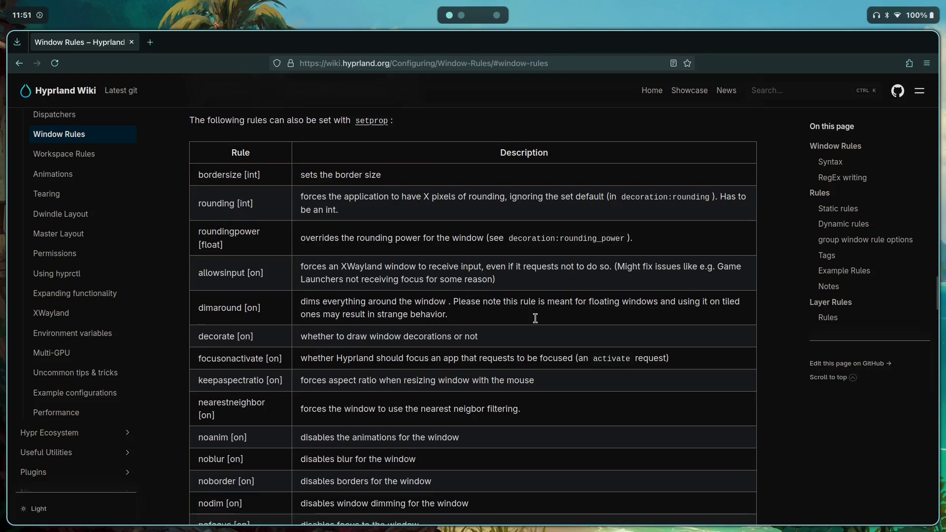
# - Compare the Dynamic rules table with the setprop rules table and highlight the bordersize entry
pyautogui.scroll(-4, 437, 370)
pyautogui.scroll(12, 383, 331)
pyautogui.scroll(6, 386, 331)
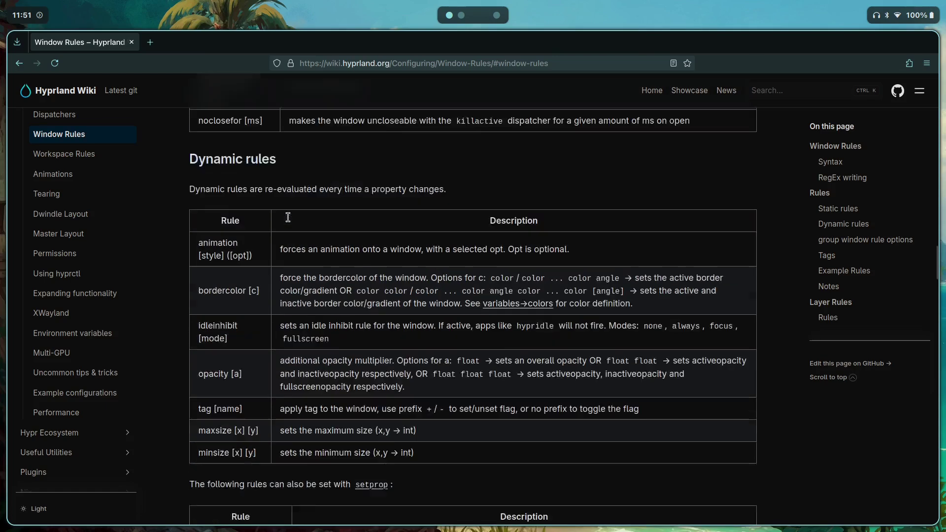
pyautogui.scroll(-4, 414, 213)
pyautogui.scroll(-8, 414, 213)
pyautogui.scroll(2, 216, 200)
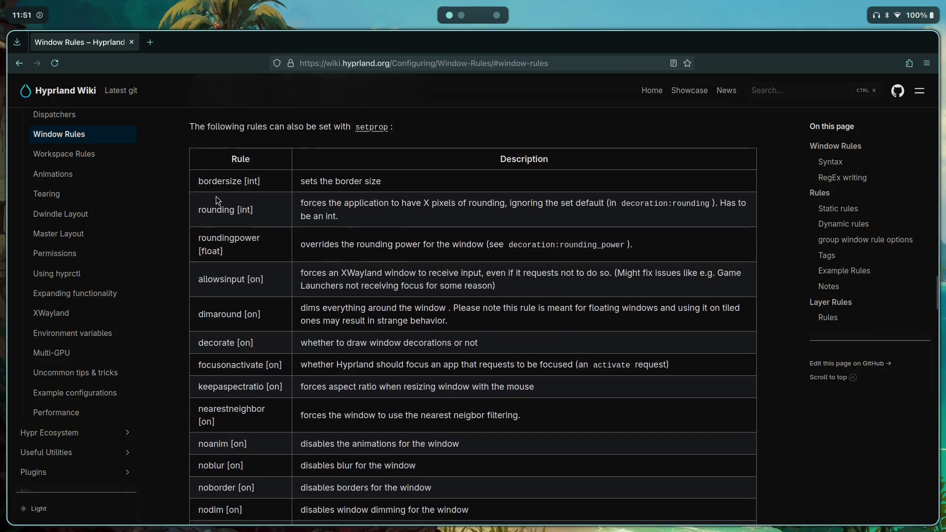
pyautogui.moveTo(206, 190); pyautogui.dragTo(265, 180)
pyautogui.click(267, 181)
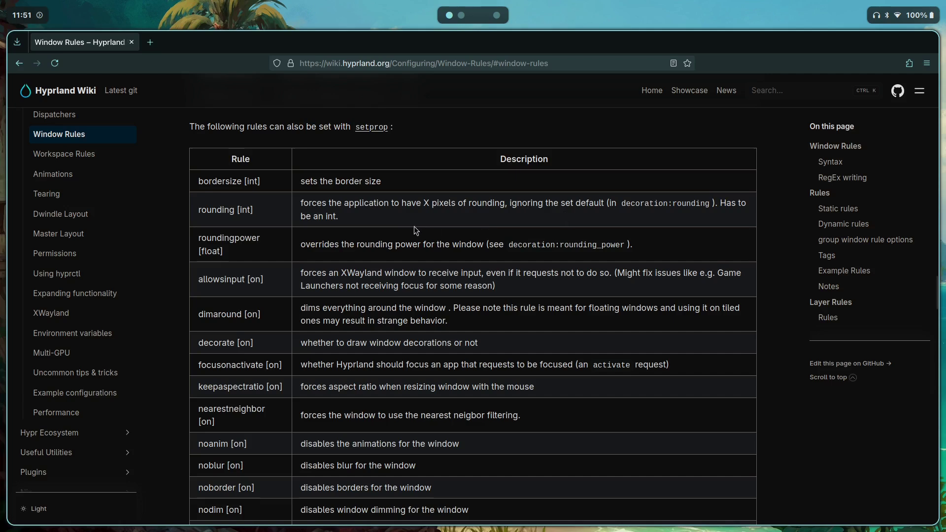
# - Open the application launcher on workspace 3, browse through its app list and return to the wiki
pyautogui.press('super+3')
pyautogui.press('super+space')
pyautogui.press('Down')
pyautogui.scroll(-11, 393, 261)
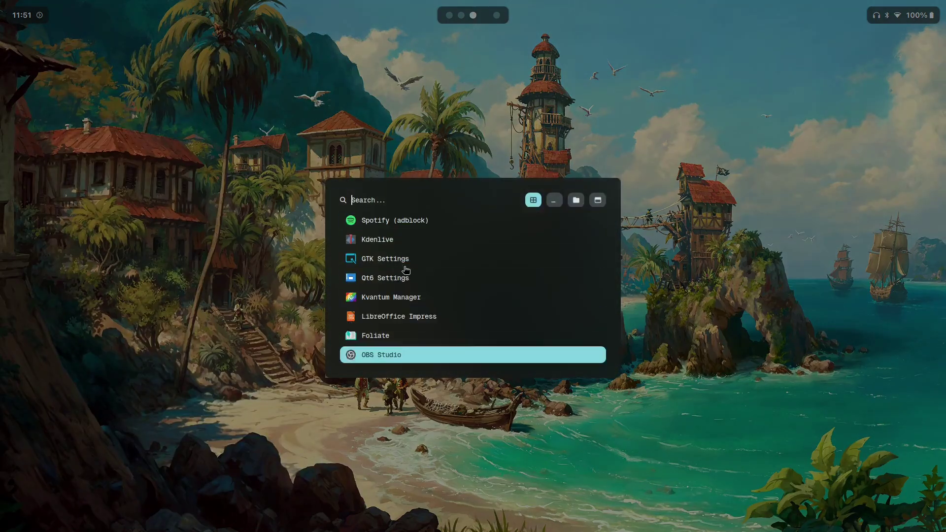
pyautogui.scroll(2, 480, 282)
pyautogui.scroll(1, 481, 282)
pyautogui.scroll(-4, 481, 283)
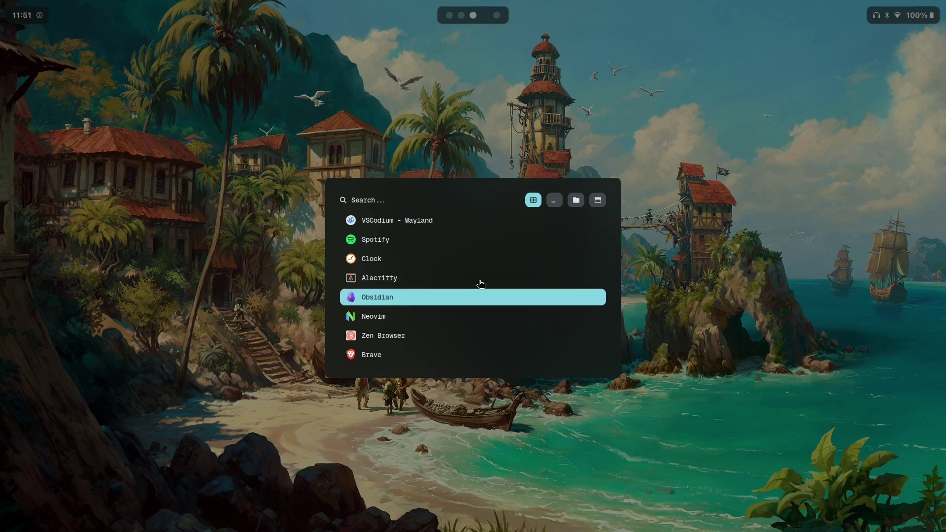
pyautogui.press('Return')
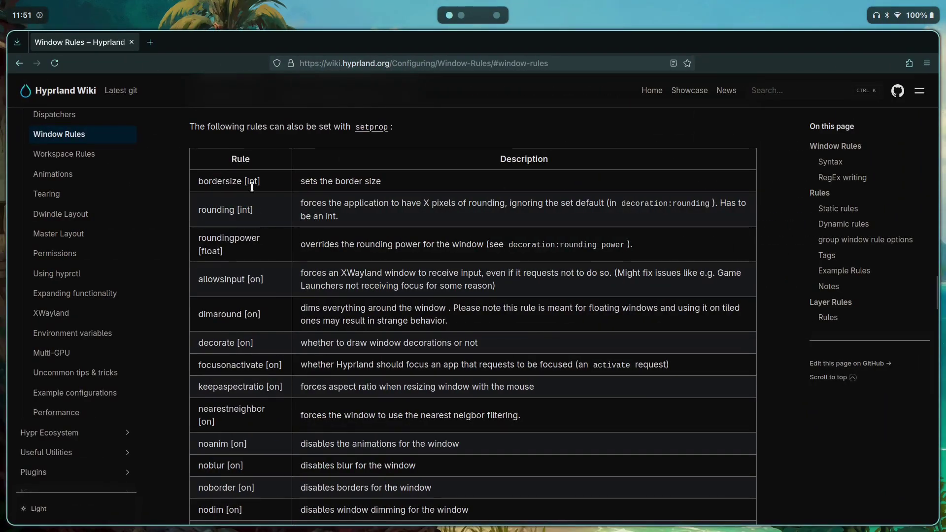
# - Read through the rules that can also be set with setprop, from bordersize down to noscreenshare
pyautogui.moveTo(267, 184); pyautogui.dragTo(209, 183)
pyautogui.click(266, 193)
pyautogui.scroll(-2, 260, 247)
pyautogui.scroll(2, 240, 131)
pyautogui.scroll(-3, 339, 266)
pyautogui.scroll(-2, 338, 264)
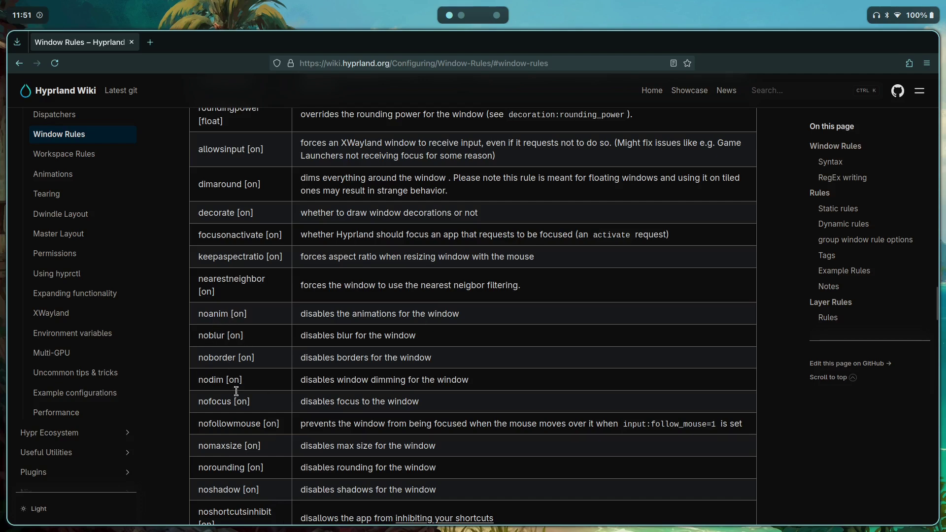
pyautogui.scroll(-3, 323, 373)
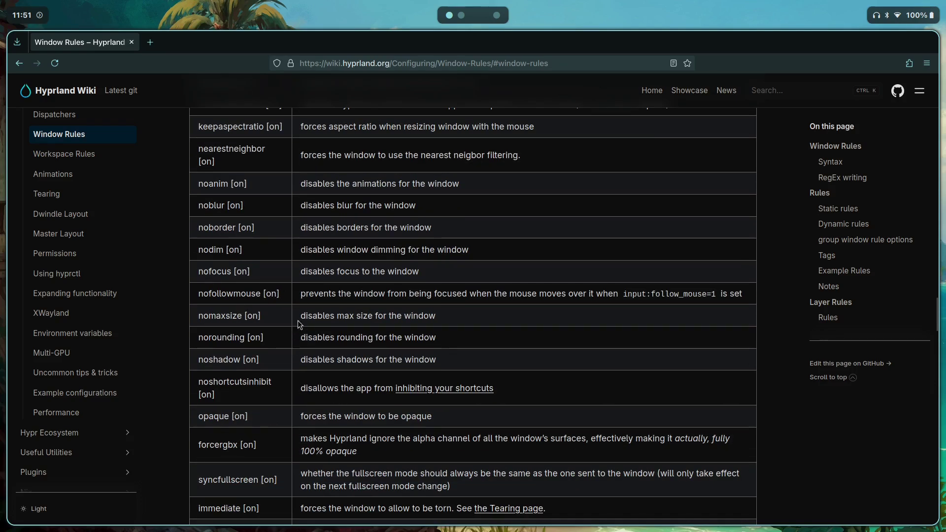
pyautogui.scroll(-3, 247, 251)
pyautogui.scroll(-2, 242, 251)
pyautogui.scroll(-2, 245, 260)
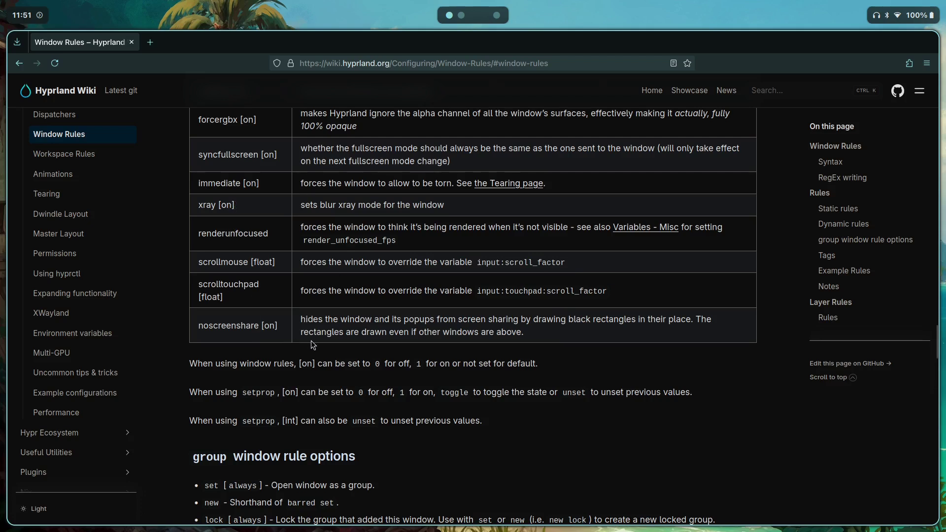
# - Read the notes on on/off values and the group window rule options, highlighting the first listed options
pyautogui.scroll(-3, 312, 343)
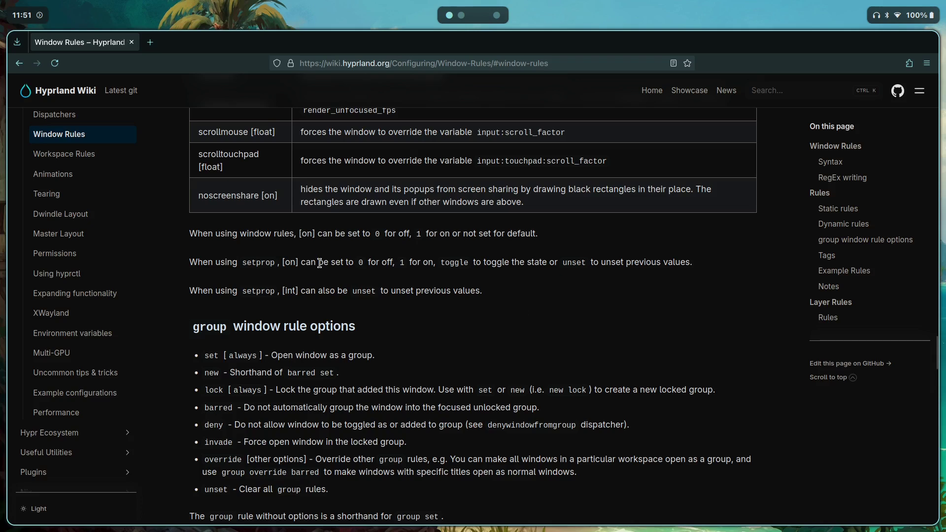
pyautogui.scroll(-3, 356, 318)
pyautogui.scroll(-2, 271, 320)
pyautogui.scroll(2, 206, 283)
pyautogui.moveTo(202, 205); pyautogui.dragTo(333, 205)
pyautogui.click(472, 340)
pyautogui.scroll(-5, 464, 356)
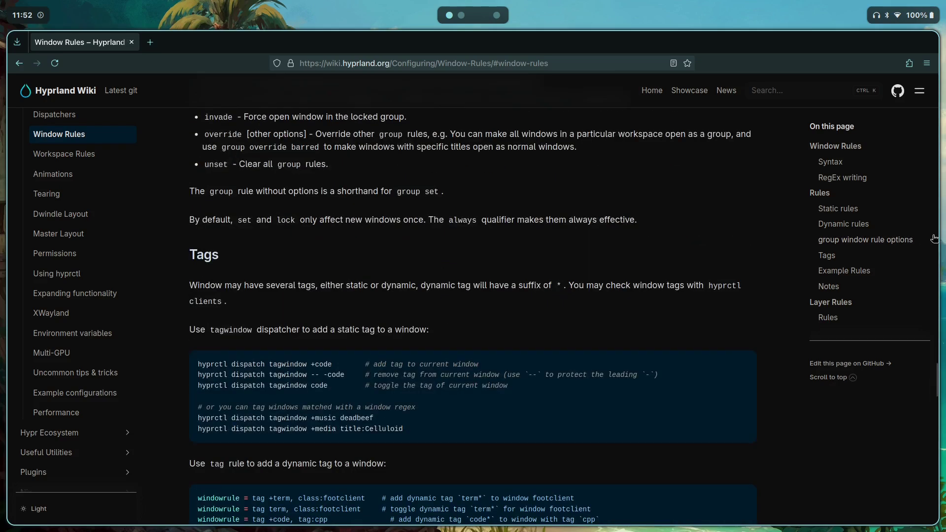
# - Look over the Tags, Example Rules and Notes sections and go back to the Window Rules syntax section
pyautogui.scroll(-5, 416, 237)
pyautogui.scroll(-7, 416, 235)
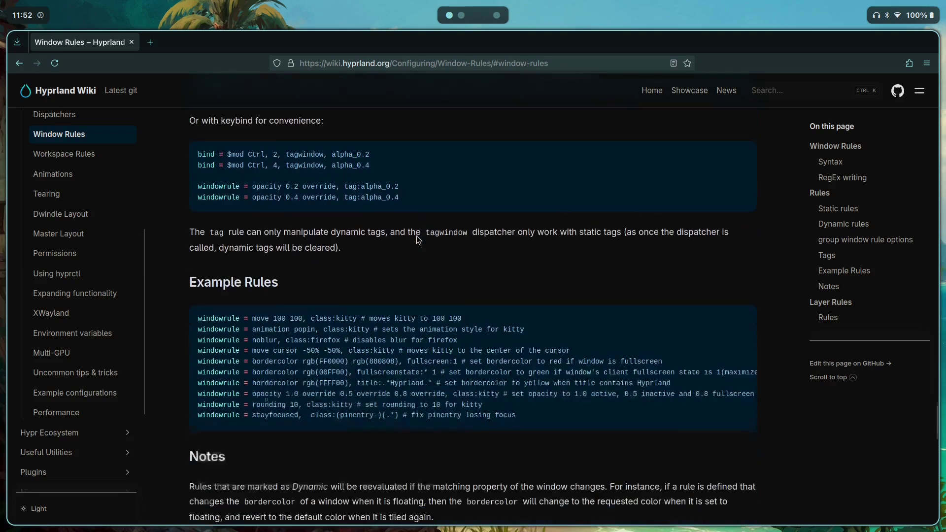
pyautogui.scroll(-5, 416, 235)
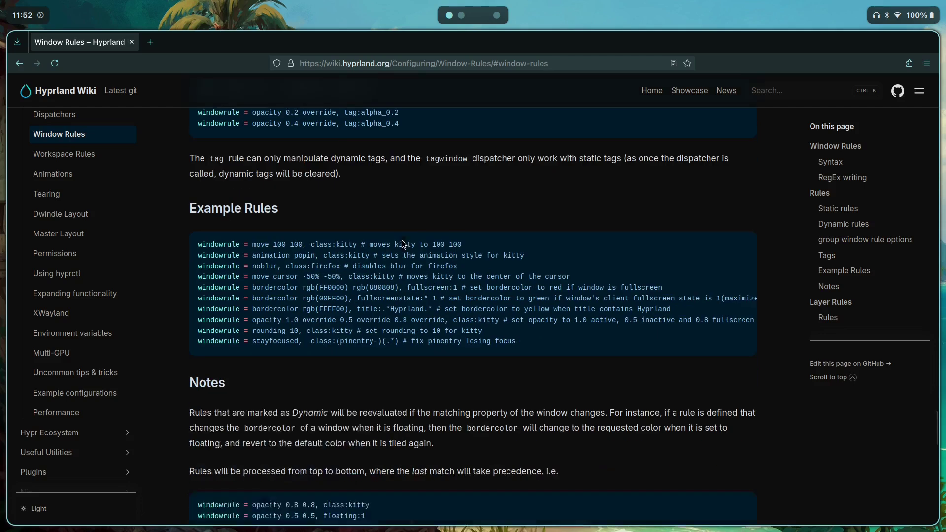
pyautogui.scroll(7, 401, 240)
pyautogui.click(835, 146)
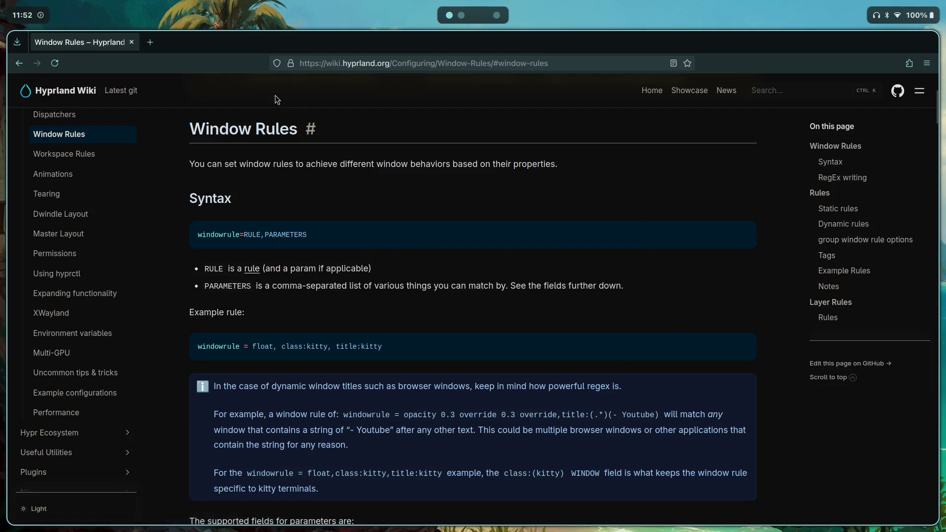
pyautogui.scroll(-3, 528, 324)
# - Start a new rule "windowrule = float," in windowrules.conf below the commented browser opacity rule, following the wiki syntax
pyautogui.press('super+2')
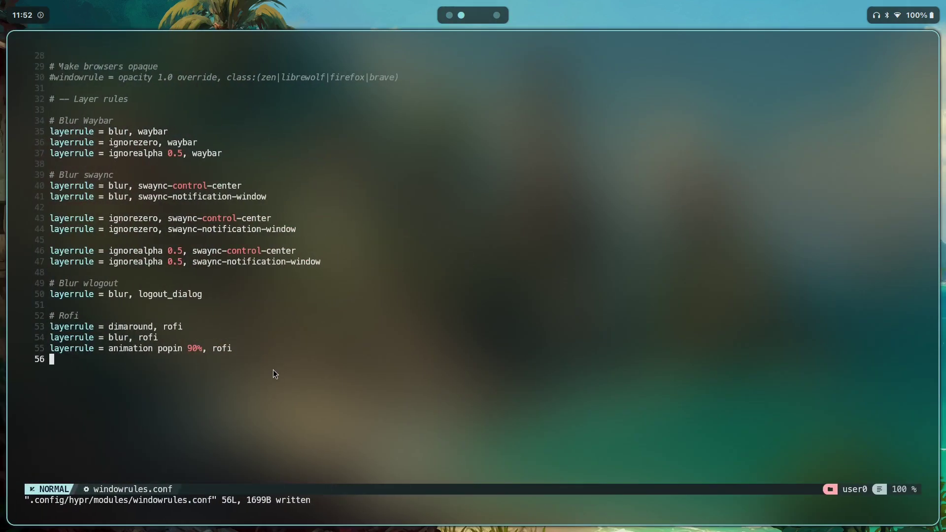
pyautogui.press('g')
pyautogui.press('g')
pyautogui.press('j')
pyautogui.press('j')
pyautogui.press('j')
pyautogui.press('j')
pyautogui.press('j')
pyautogui.press('j')
pyautogui.press('j')
pyautogui.press('j')
pyautogui.press('j')
pyautogui.press('j')
pyautogui.press('j')
pyautogui.press('j')
pyautogui.press('j')
pyautogui.press('j')
pyautogui.press('j')
pyautogui.press('j')
pyautogui.press('j')
pyautogui.press('j')
pyautogui.press('j')
pyautogui.press('j')
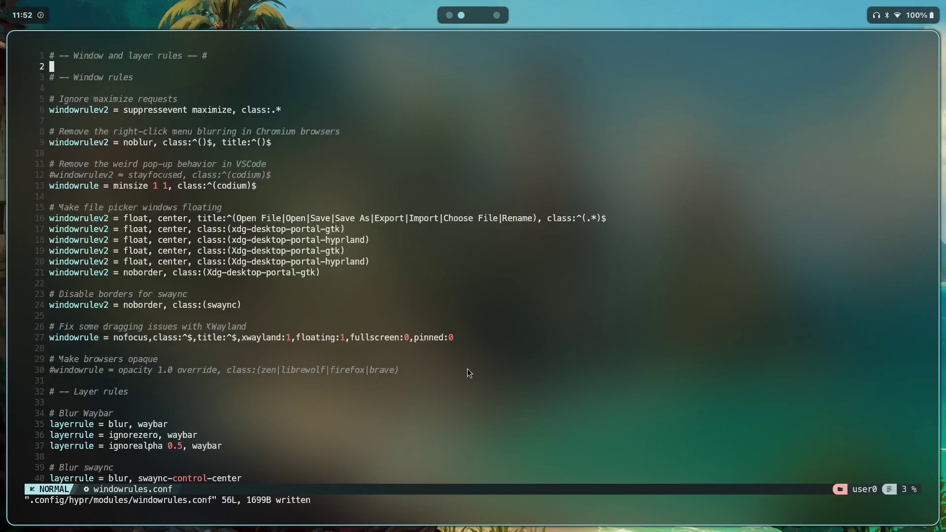
pyautogui.press('j')
pyautogui.press('j')
pyautogui.press('j')
pyautogui.press('j')
pyautogui.press('j')
pyautogui.press('j')
pyautogui.press('j')
pyautogui.press('j')
pyautogui.press('j')
pyautogui.press('o')
pyautogui.press('Return')
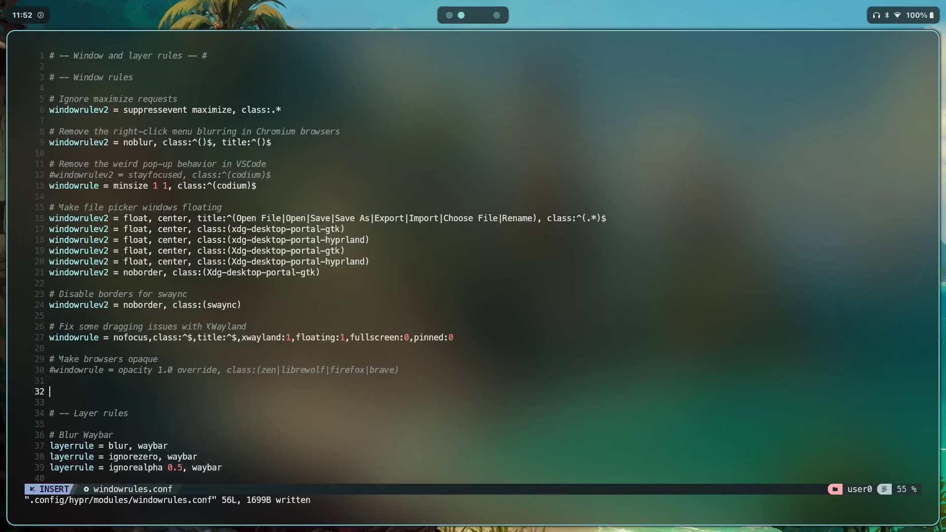
pyautogui.write('windowrule =')
pyautogui.press('super+1')
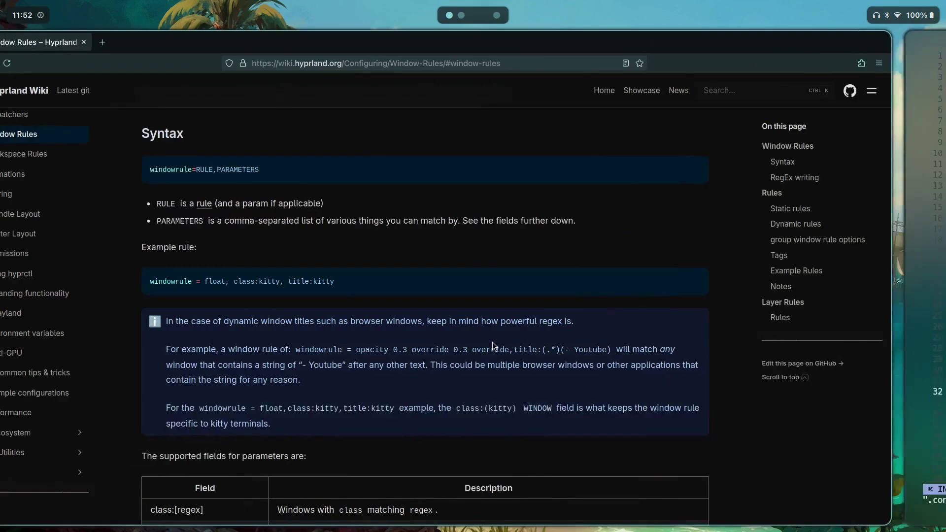
pyautogui.press('super+2')
pyautogui.write('float,')
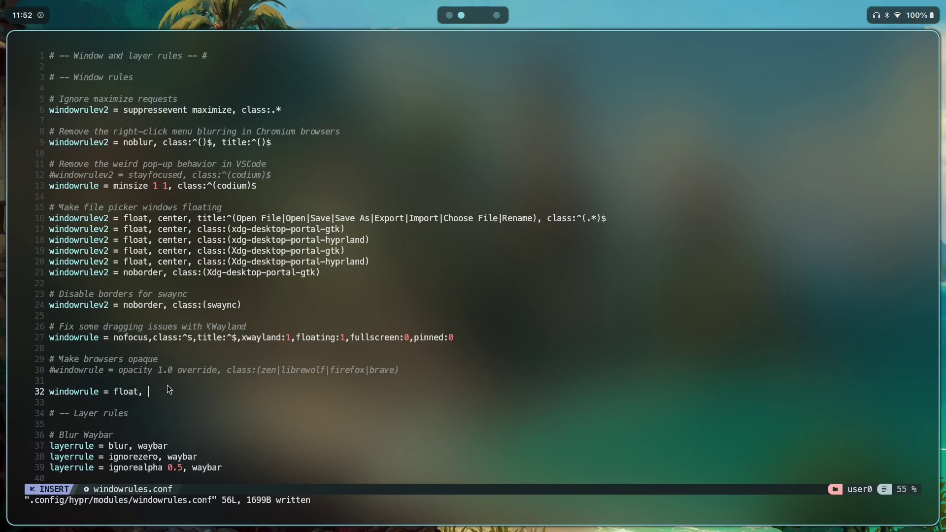
# - Complete the float rule with the matcher class:(alacritty) and save windowrules.conf
pyautogui.press('BackSpace')
pyautogui.write('class:alacritty,')
pyautogui.press('Escape')
pyautogui.press('b')
pyautogui.press('i')
pyautogui.write('(')
pyautogui.press('Escape')
pyautogui.write('ea)')
pyautogui.press('Escape')
pyautogui.write('j:w')
pyautogui.press('Return')
# - Test the float rule by launching Alacritty on workspace 3, toggle its floating state, move the window and close it
pyautogui.press('super+3')
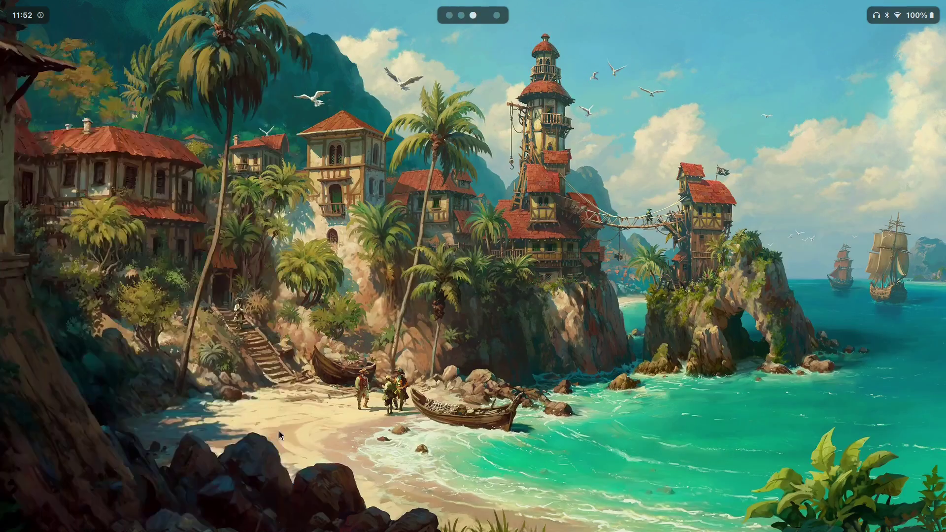
pyautogui.press('super+space')
pyautogui.write('ala')
pyautogui.press('Return')
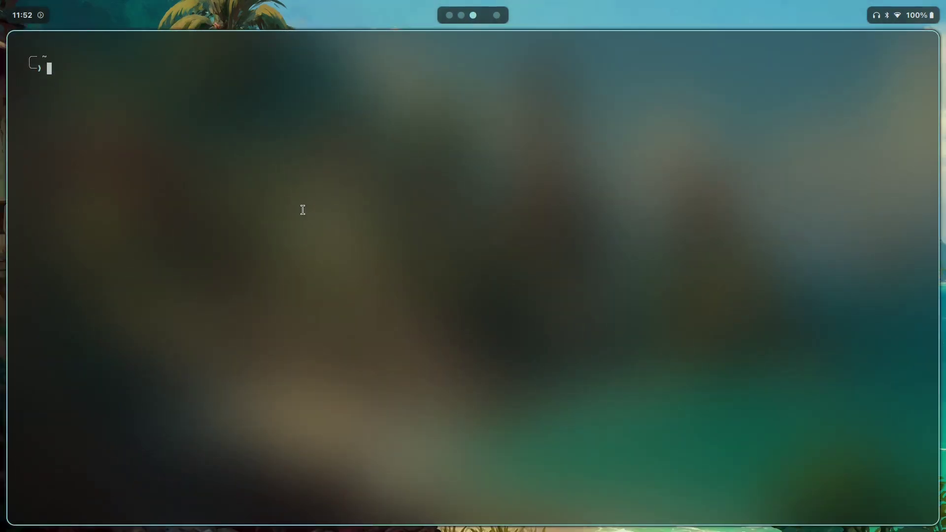
pyautogui.press('super+v')
pyautogui.moveTo(703, 454); pyautogui.dragTo(425, 262)
pyautogui.press('super+v')
pyautogui.press('super+q')
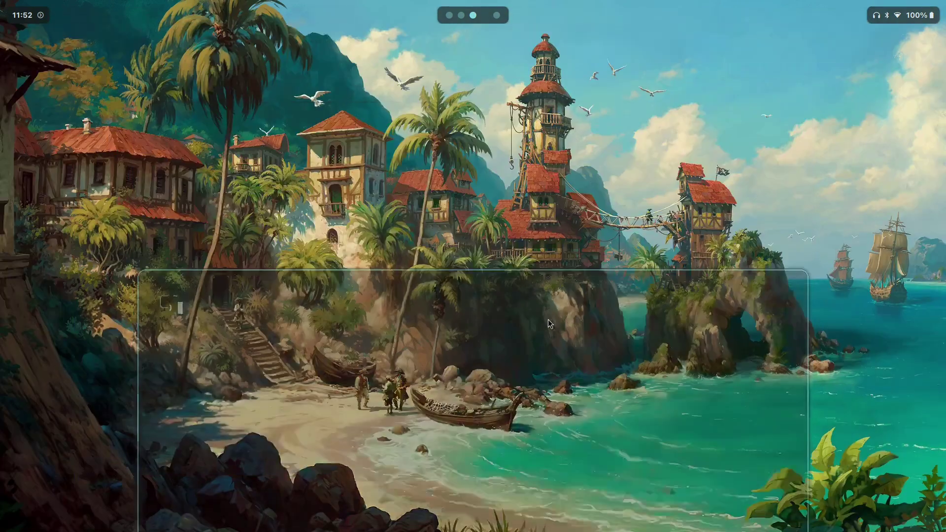
# - Launch Alacritty again from the windowrules.conf workspace to recheck the float rule, and close it
pyautogui.press('super+2')
pyautogui.scroll(-2, 371, 382)
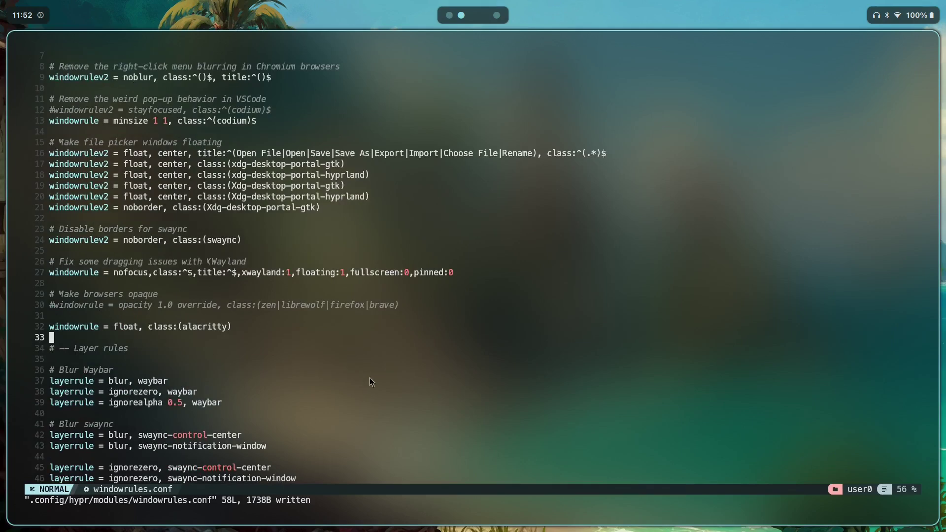
pyautogui.press('super+space')
pyautogui.write('ala')
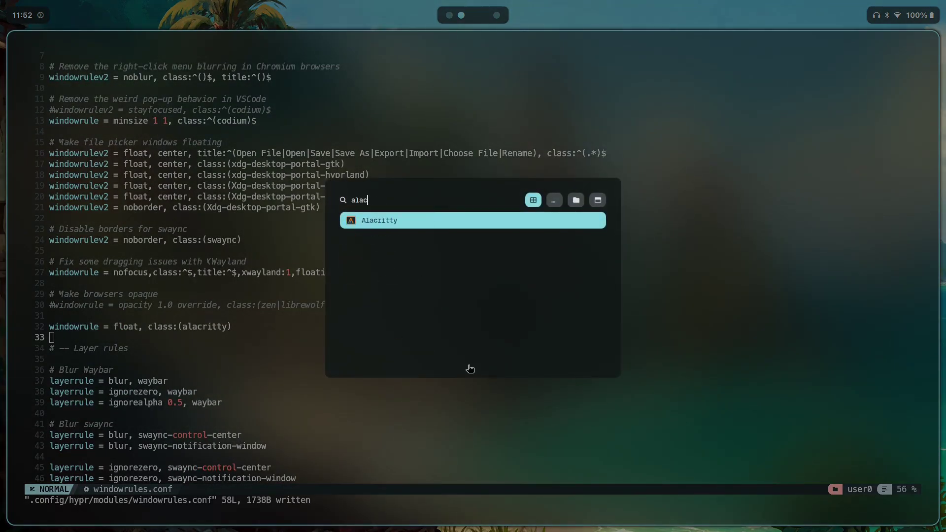
pyautogui.press('Return')
pyautogui.press('super+q')
# - Replace the Alacritty float rule with the wiki's example rule "windowrule = float, class:kitty, title:kitty"
pyautogui.press('k')
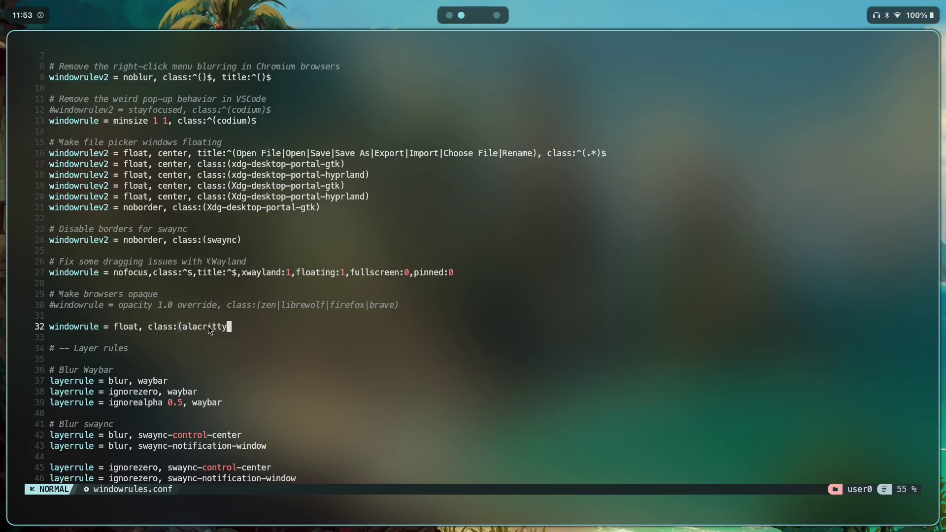
pyautogui.press('super+1')
pyautogui.click(743, 281)
pyautogui.scroll(-10, 673, 321)
pyautogui.scroll(-10, 387, 270)
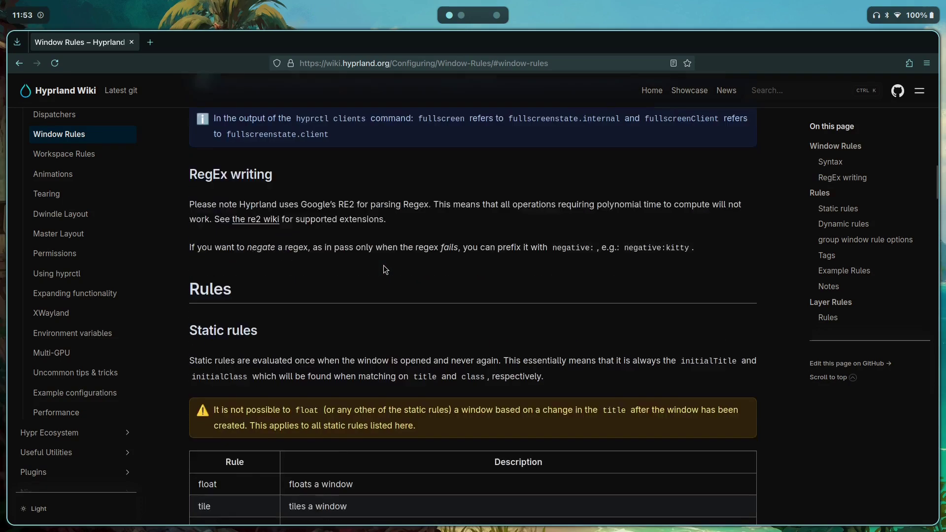
pyautogui.press('super+2')
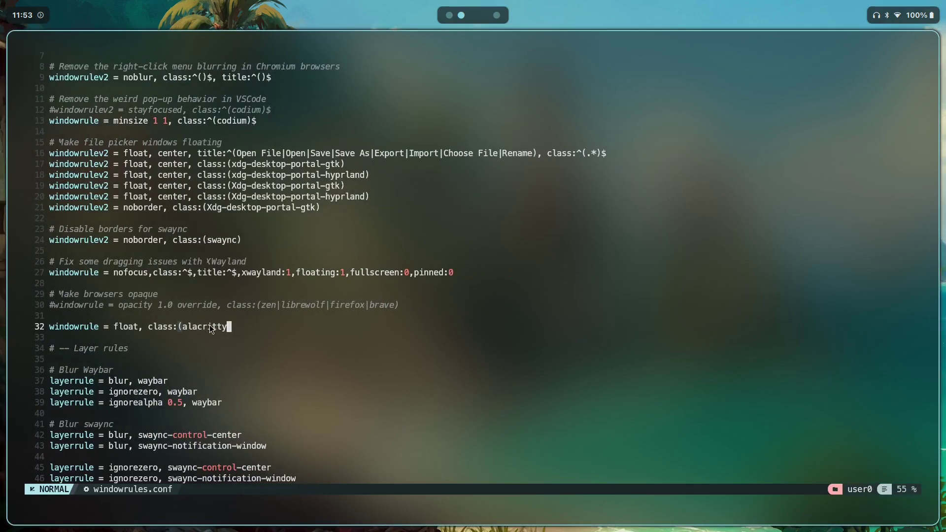
pyautogui.press('p')
pyautogui.press('u')
pyautogui.press('p')
pyautogui.press('k')
pyautogui.press('d')
pyautogui.press('d')
# - Replace kitty with alacritty in the class matcher of the float rule on line 32
pyautogui.press('b')
pyautogui.press('b')
pyautogui.press('b')
pyautogui.press('b')
pyautogui.press('b')
pyautogui.write('cwalacritty')
pyautogui.press('Escape')
# - Set the title matcher of the same float rule to alacritty and save windowrules.conf
pyautogui.press('w')
pyautogui.press('w')
pyautogui.press('w')
pyautogui.press('w')
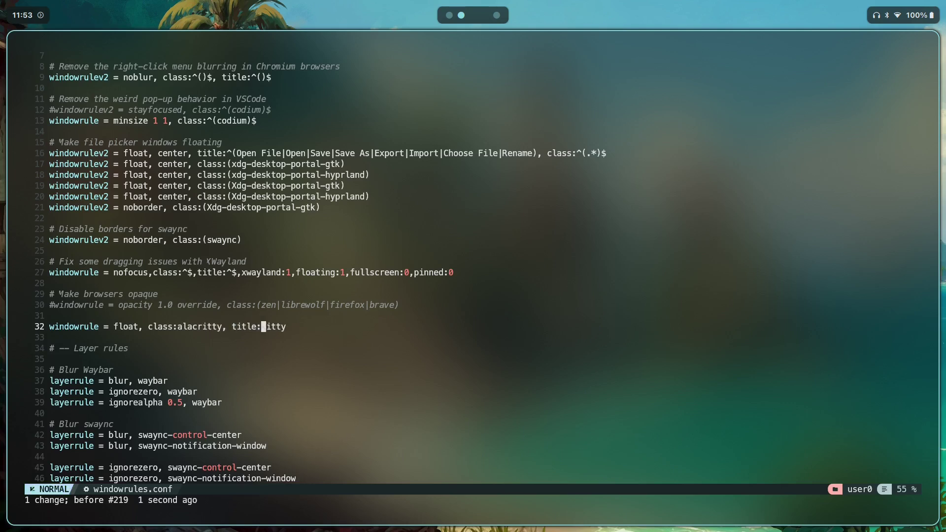
pyautogui.write('cwalacritty')
pyautogui.press('Escape')
pyautogui.write(':')
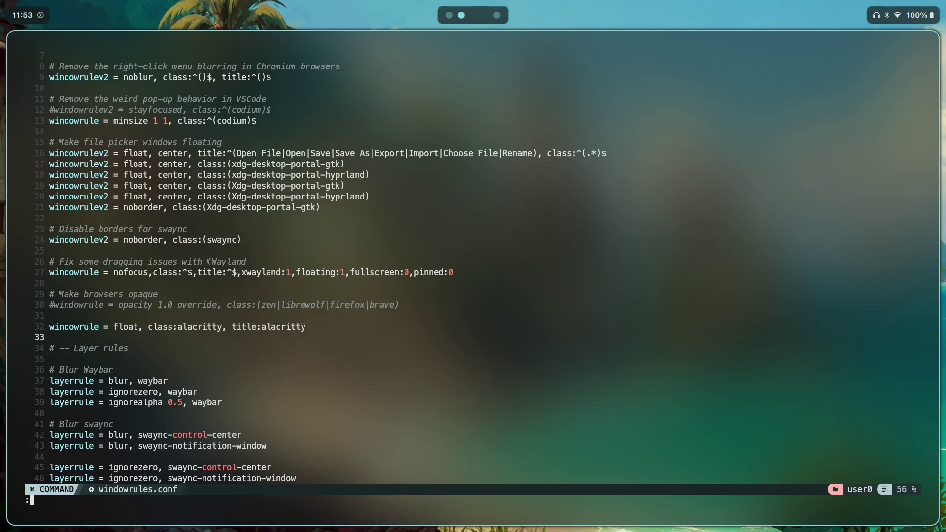
pyautogui.write('w')
pyautogui.press('Return')
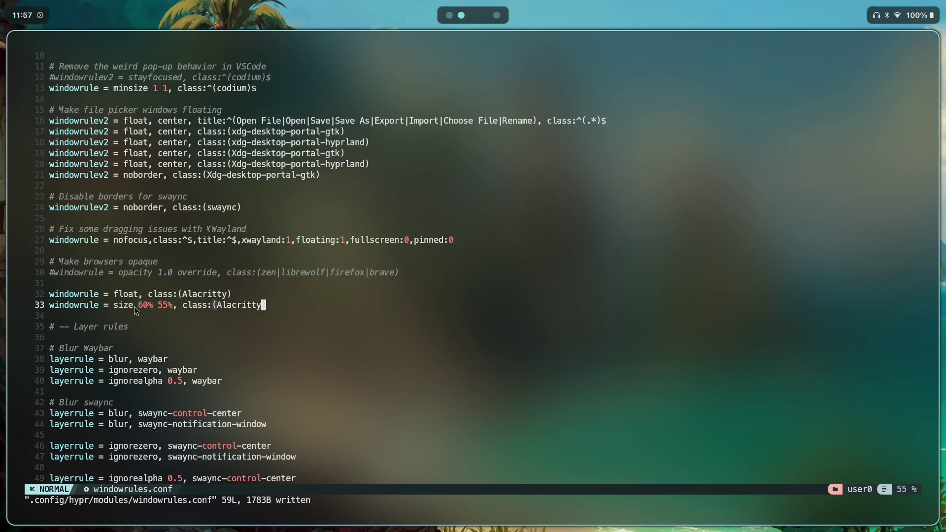
# - Test the Alacritty float and 60% by 55% size rules by launching it, moving its window around, closing it, and reopening and closing it once more
pyautogui.press('super+Return')
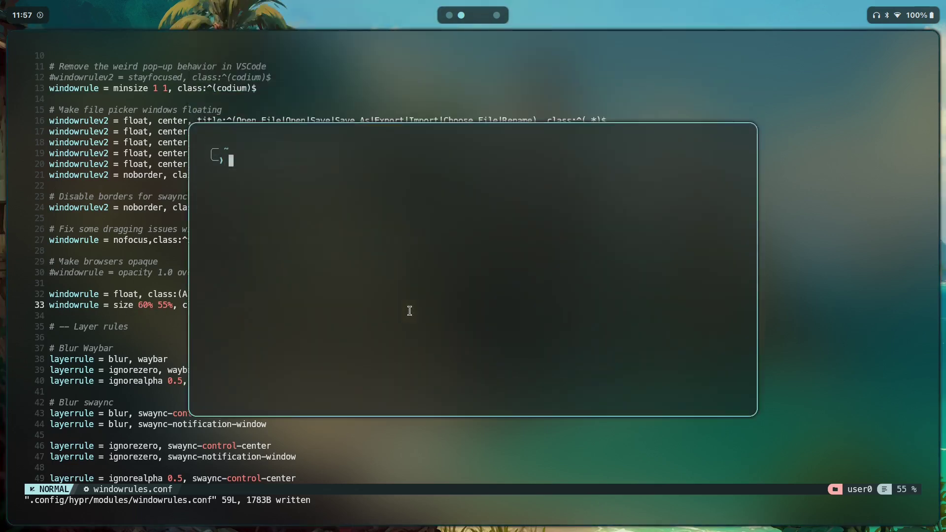
pyautogui.moveTo(573, 278); pyautogui.dragTo(241, 207)
pyautogui.click(290, 278)
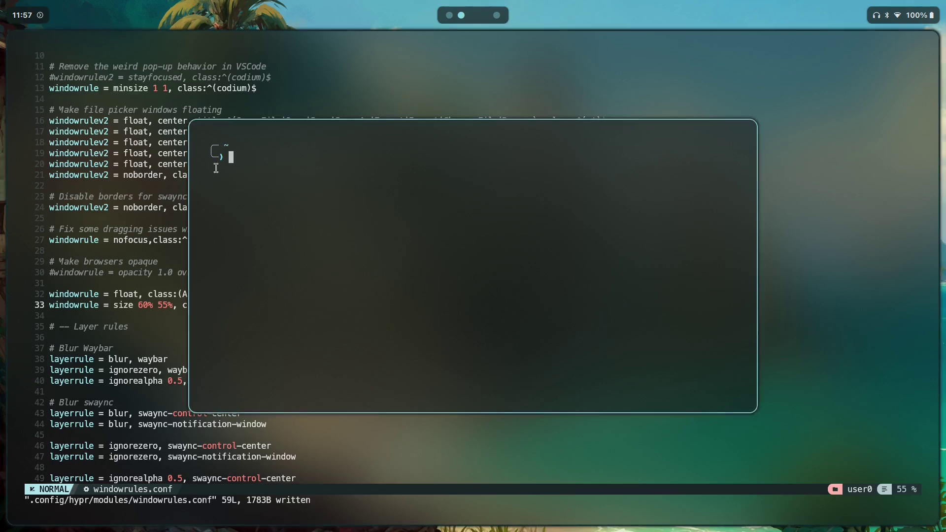
pyautogui.moveTo(320, 342); pyautogui.dragTo(496, 340)
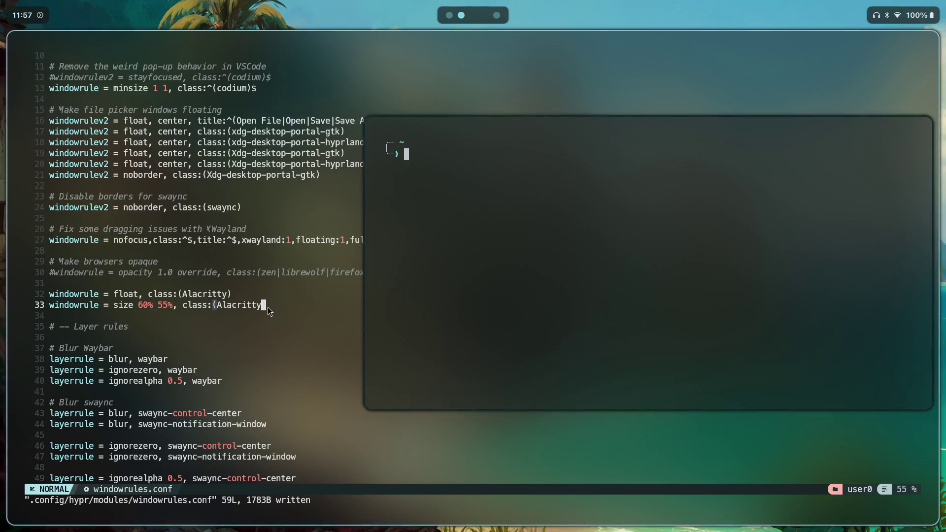
pyautogui.moveTo(733, 317); pyautogui.dragTo(522, 321)
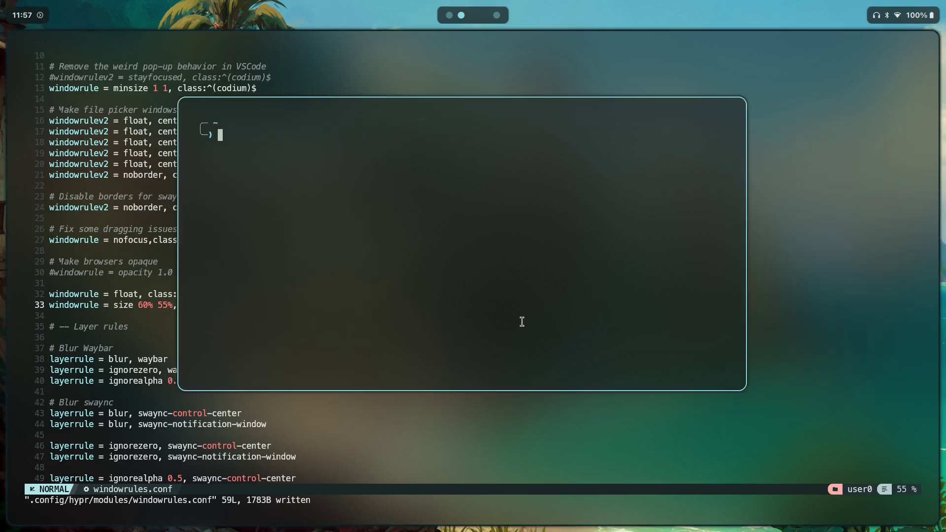
pyautogui.press('super+q')
pyautogui.press('super+Return')
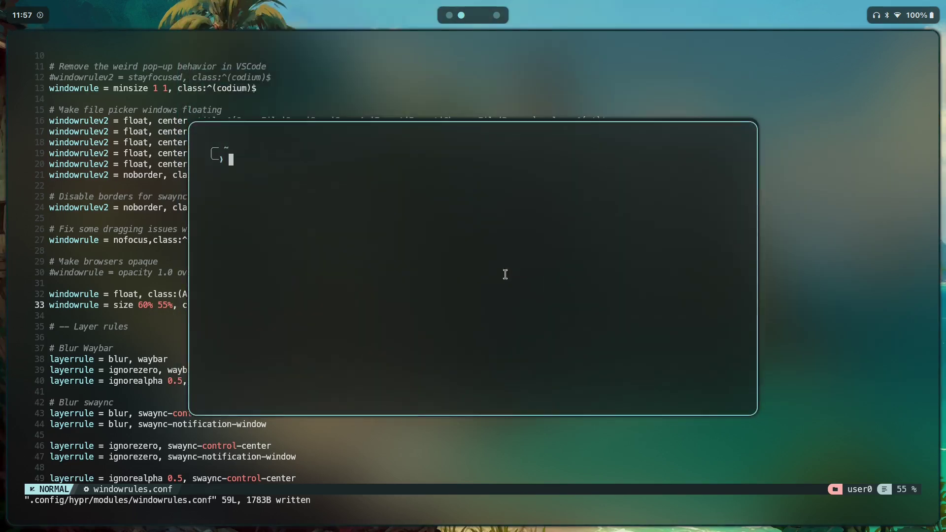
pyautogui.press('super+q')
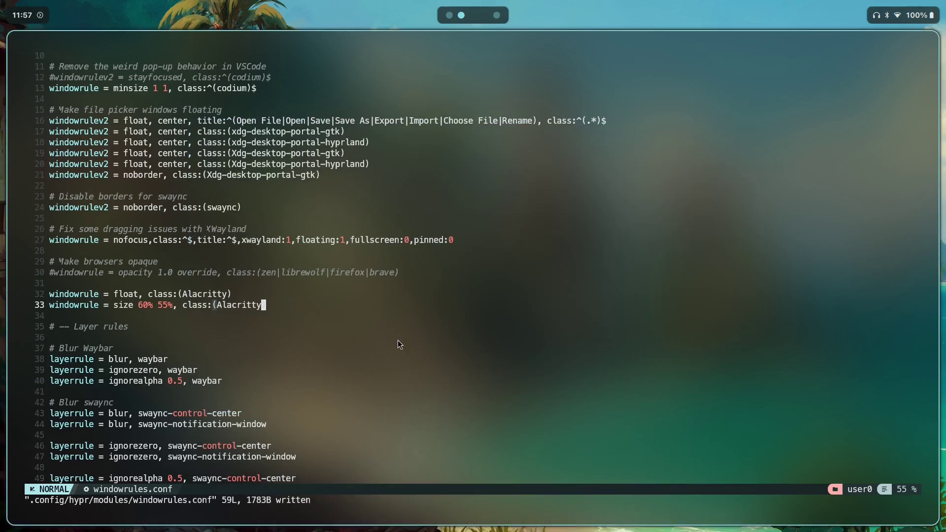
pyautogui.press('j')
pyautogui.press('j')
pyautogui.press('j')
pyautogui.press('k')
pyautogui.press('k')
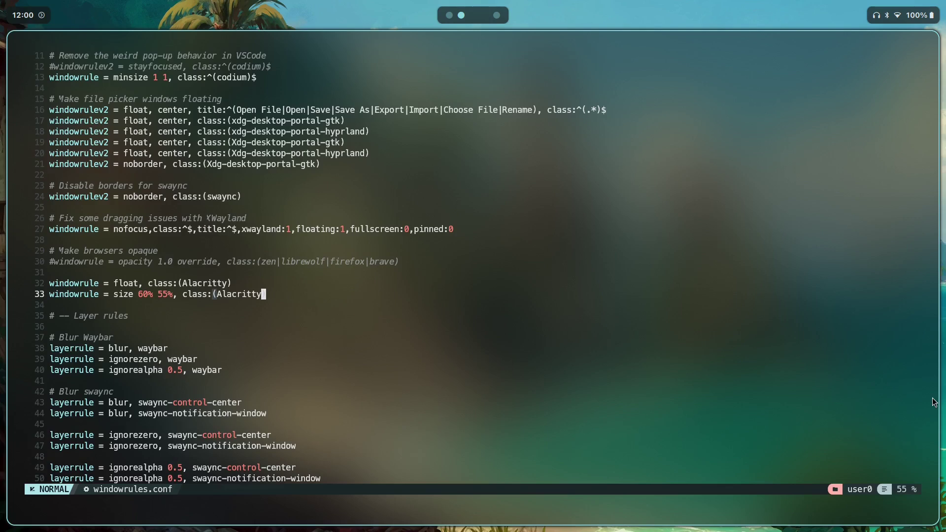
# - Switch to the Gumroad page on workspace 3 and look through HyprAccelerator's System Reforging modules down to the Scripts module
pyautogui.press('super+3')
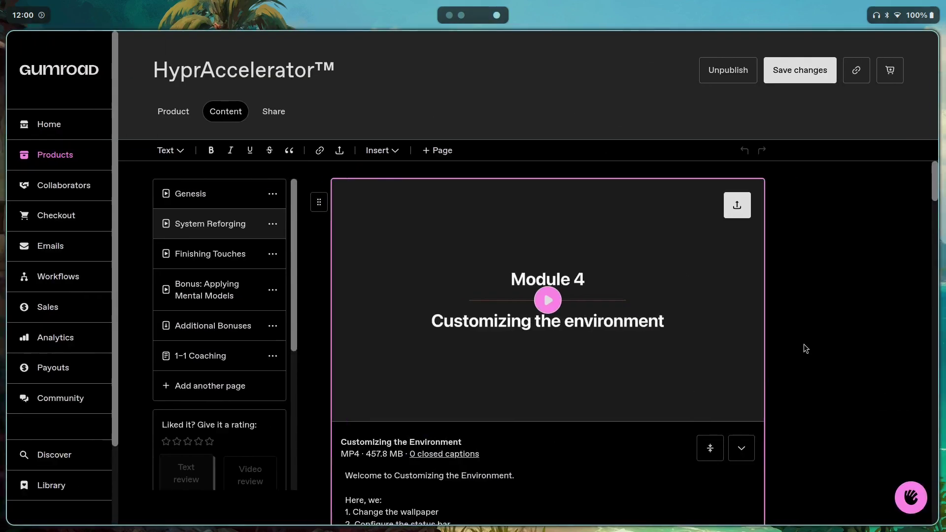
pyautogui.moveTo(159, 78); pyautogui.dragTo(337, 80)
pyautogui.click(299, 80)
pyautogui.scroll(-2, 684, 253)
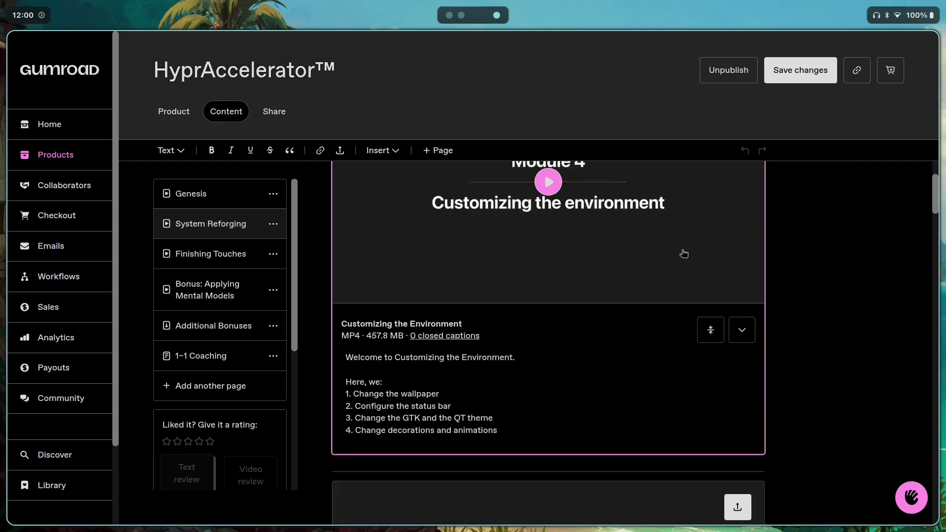
pyautogui.moveTo(935, 196); pyautogui.dragTo(880, 516)
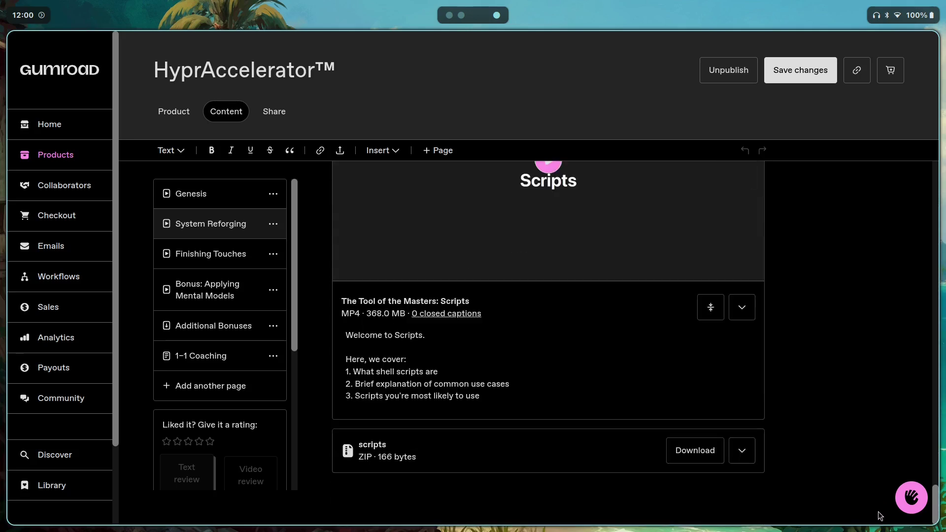
# - View the Finishing Touches, Applying Mental Models and Additional Bonuses pages, and return to the Status bars module in System Reforging
pyautogui.click(226, 265)
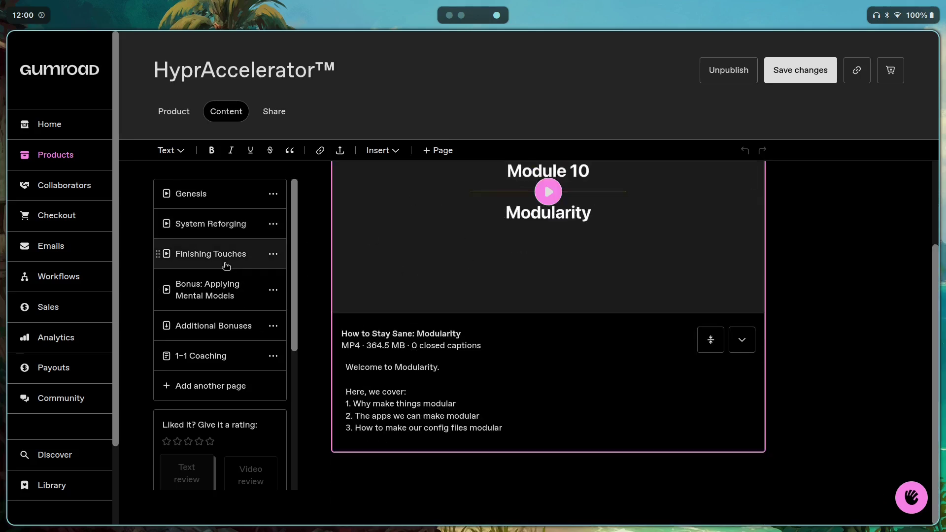
pyautogui.click(231, 296)
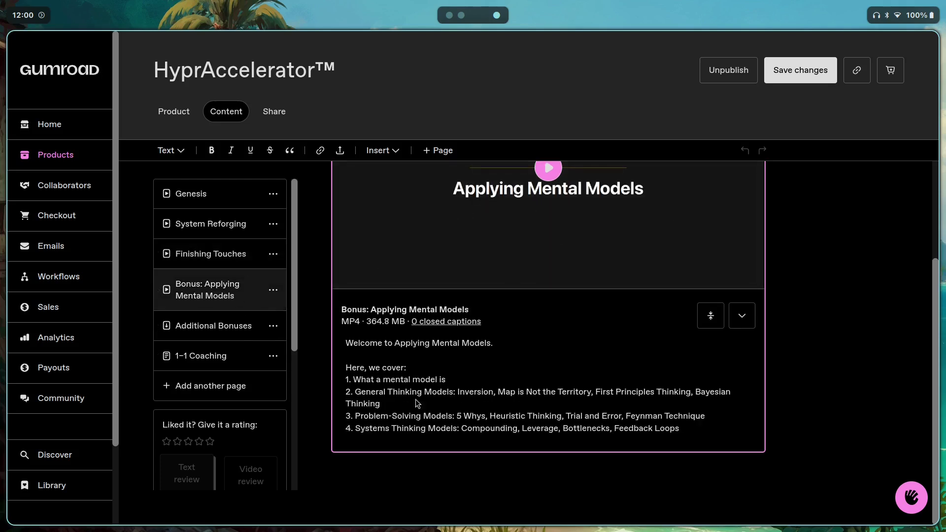
pyautogui.click(231, 336)
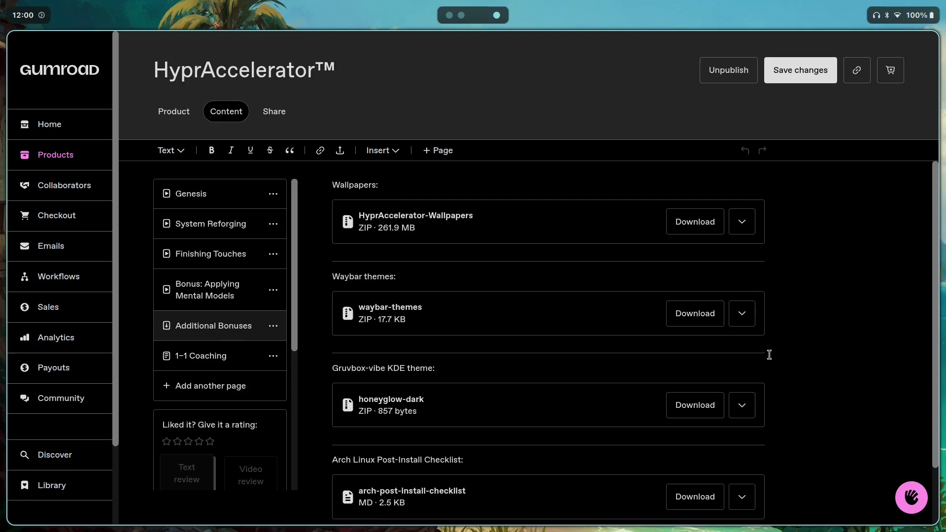
pyautogui.scroll(-2, 542, 394)
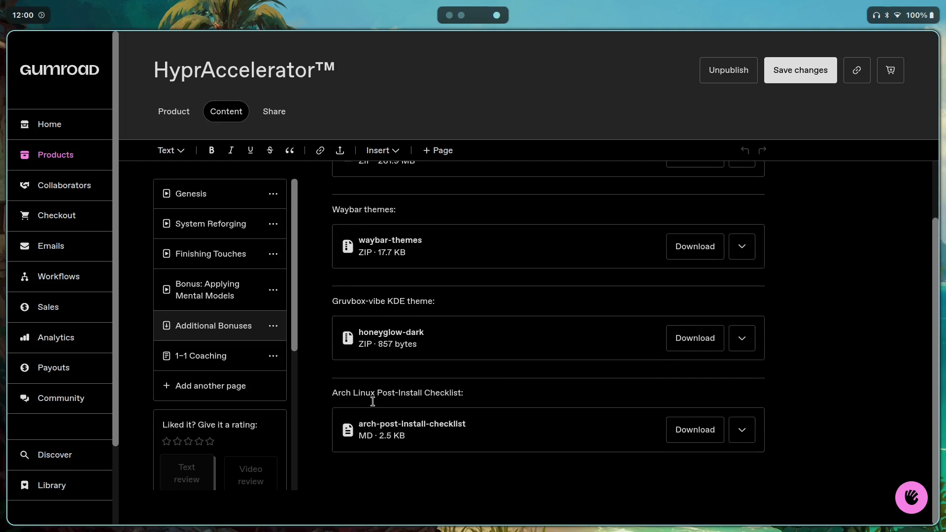
pyautogui.click(241, 230)
pyautogui.scroll(-6, 641, 345)
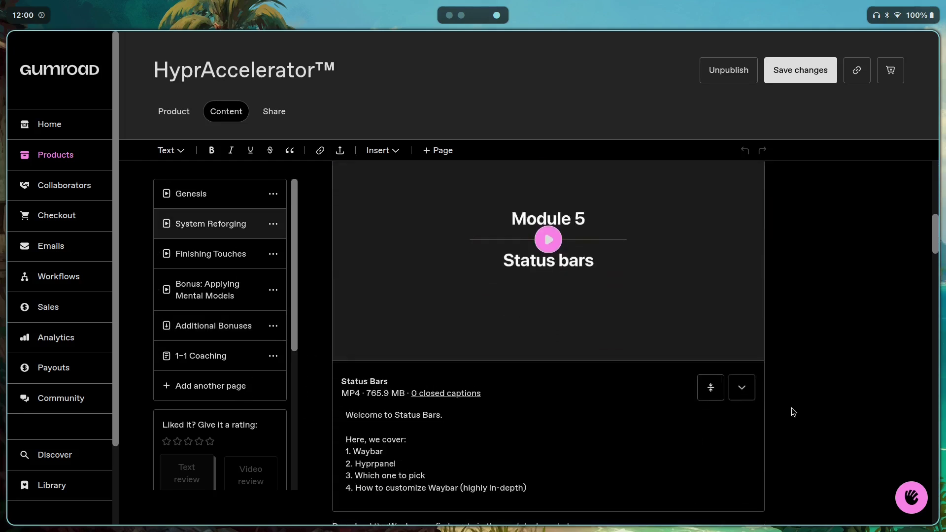